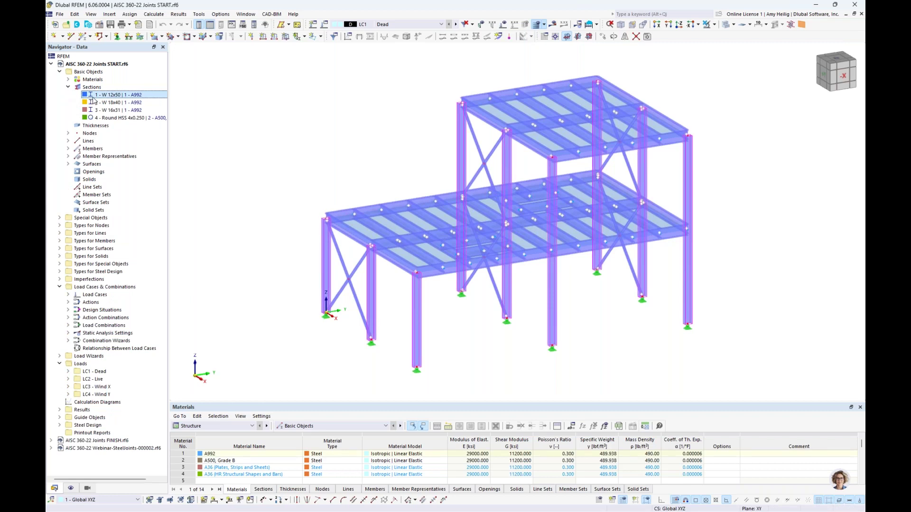
Highlight in turn the members using the W 18x40, W 16x31 and Round HSS 4x0.250 sections, and clear the selection
left_click(96, 104)
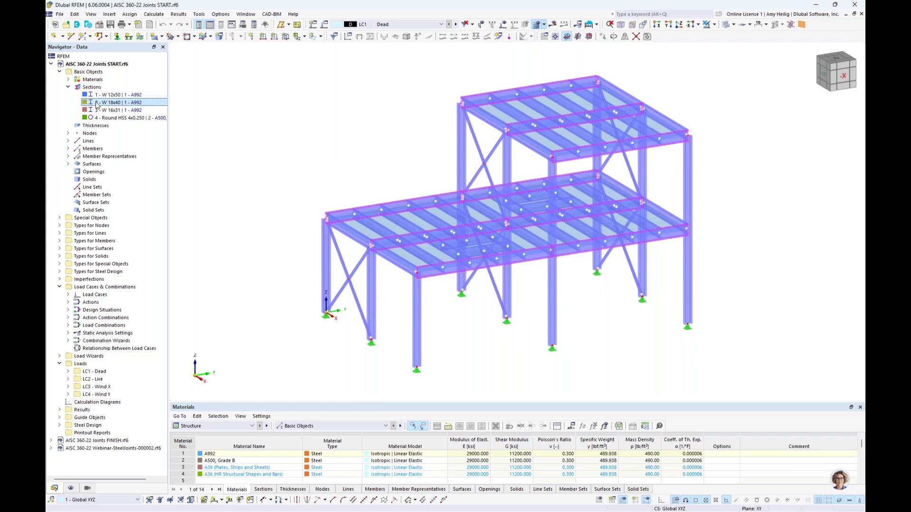
left_click(96, 111)
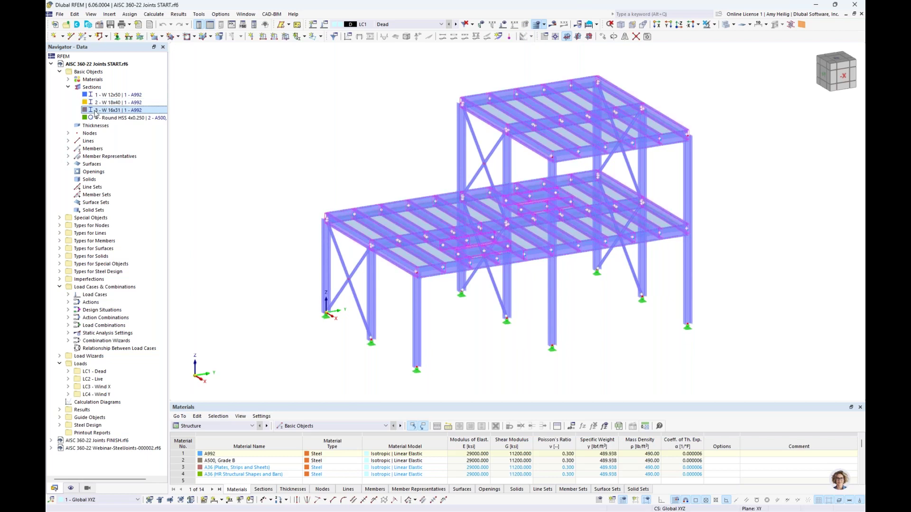
left_click(100, 118)
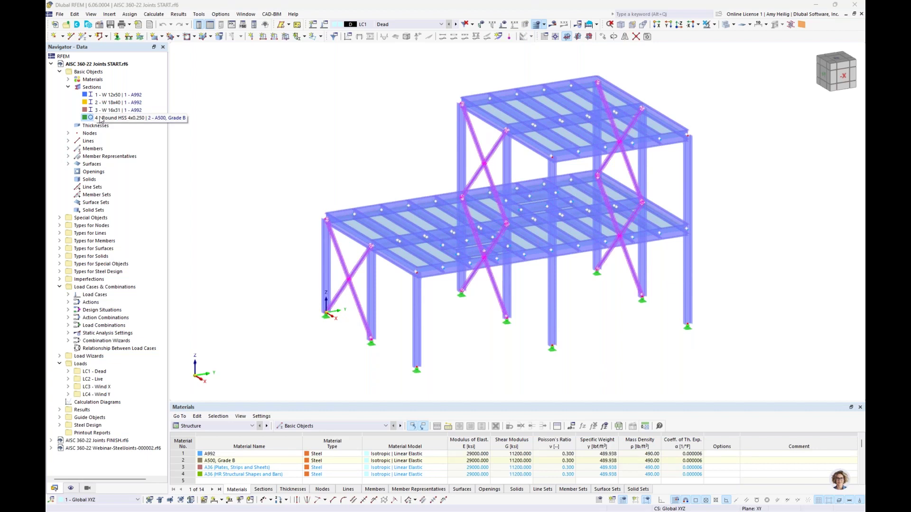
left_click(68, 87)
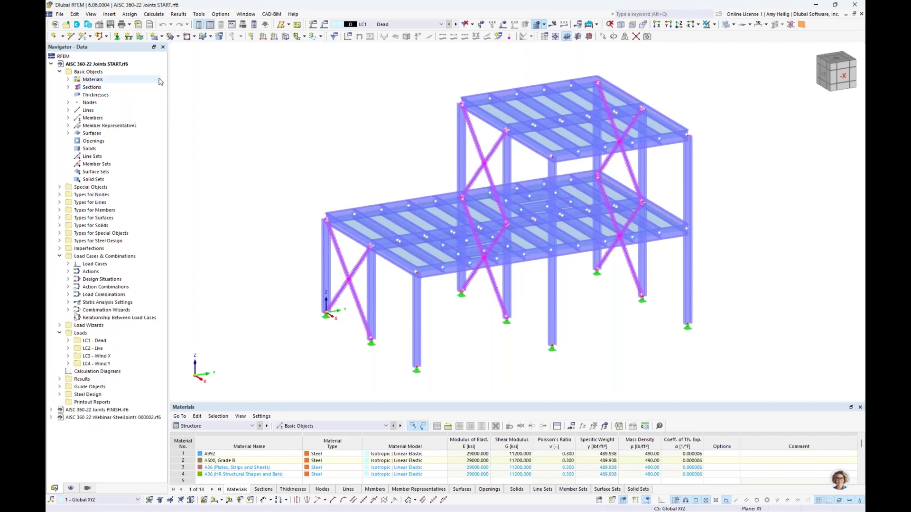
left_click(366, 138)
middle_click_drag(367, 135, 348, 140)
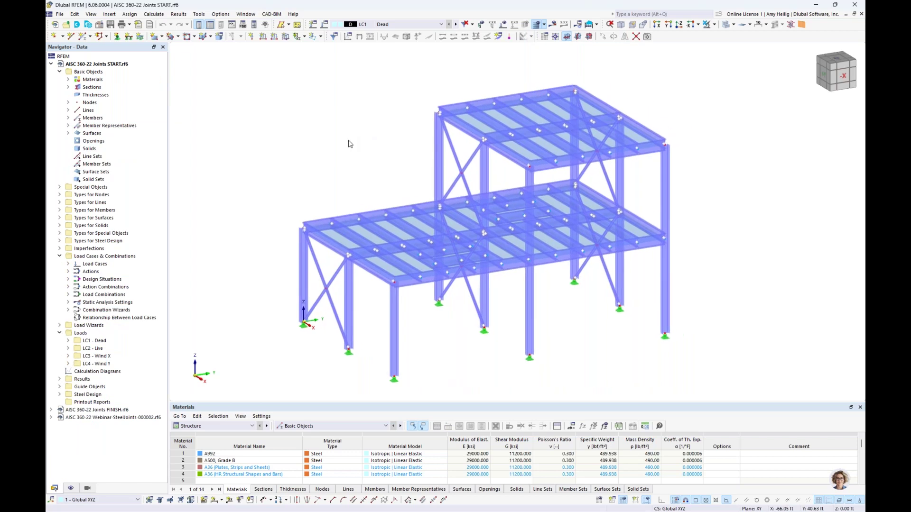
Display the loads of load case LC1 Dead on the frame and view them along the Y-axis and in 3D
left_click(441, 25)
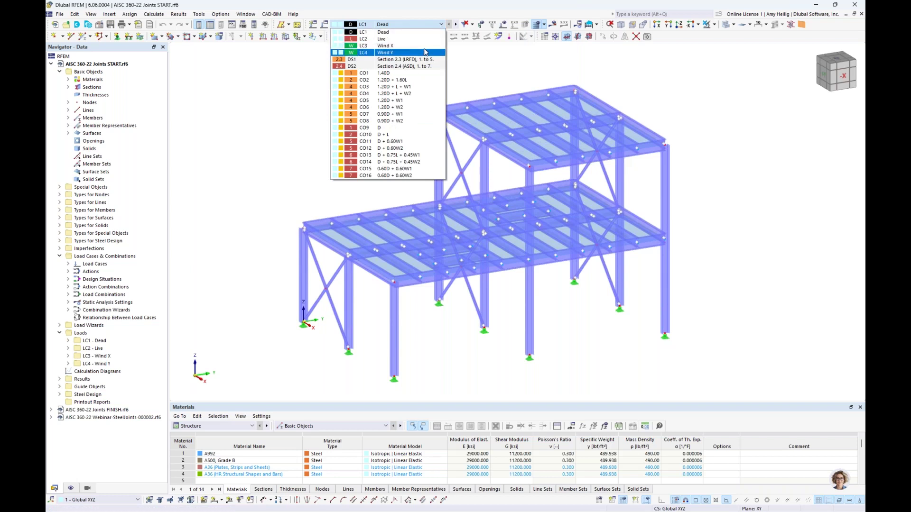
left_click(425, 33)
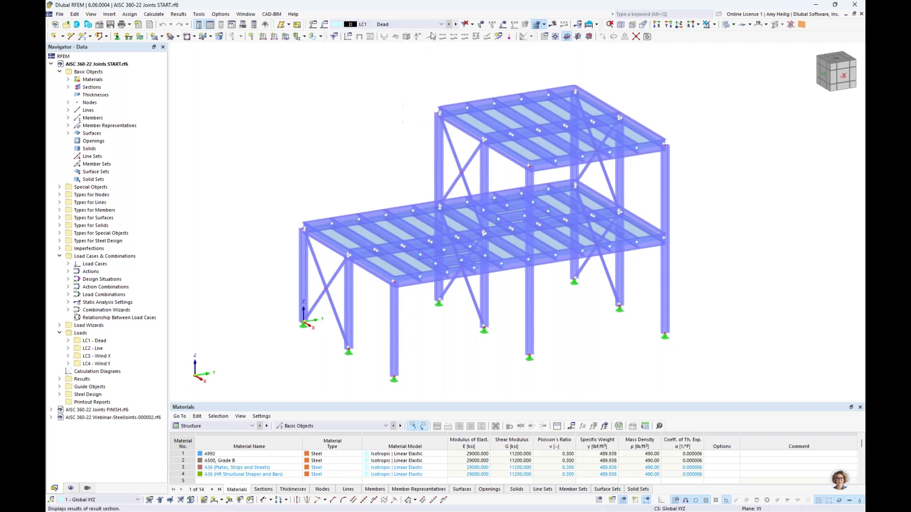
left_click(503, 24)
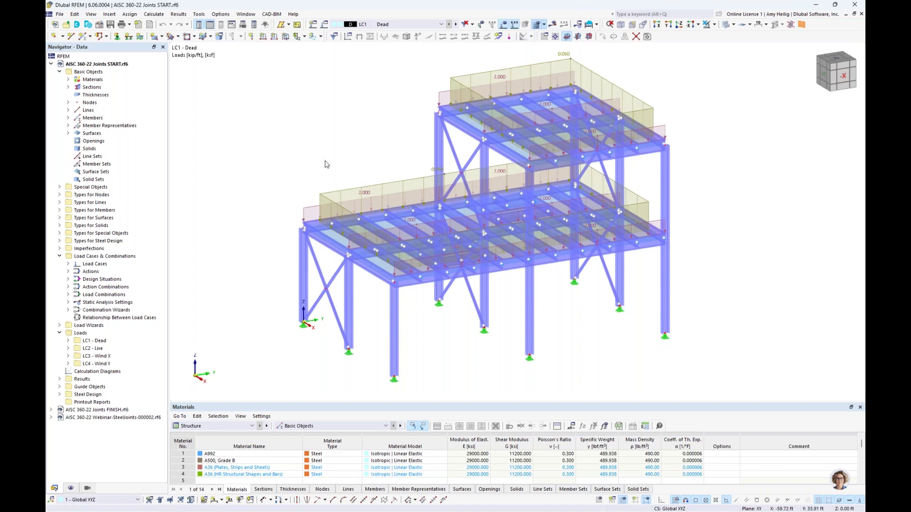
key("ctrl+2")
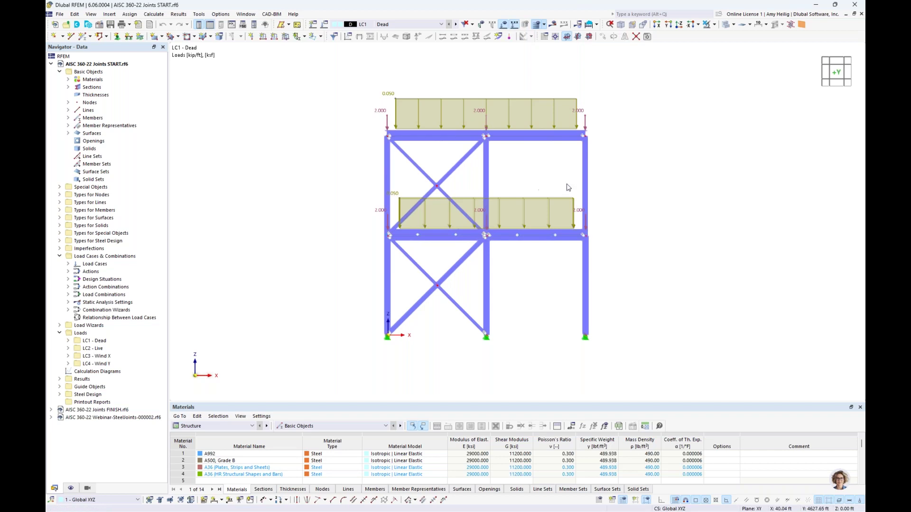
key("F7")
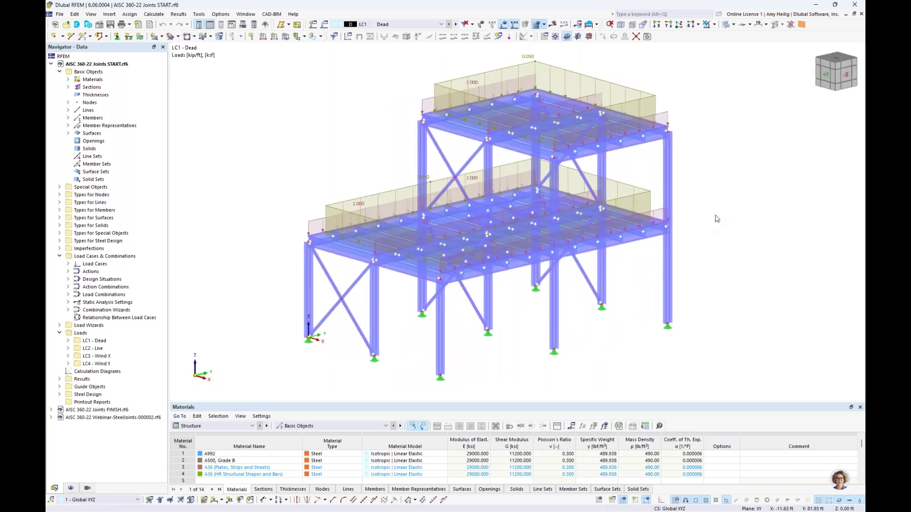
Switch to load case LC2 Live and inspect its loads along the Y-axis and in 3D
left_click(456, 24)
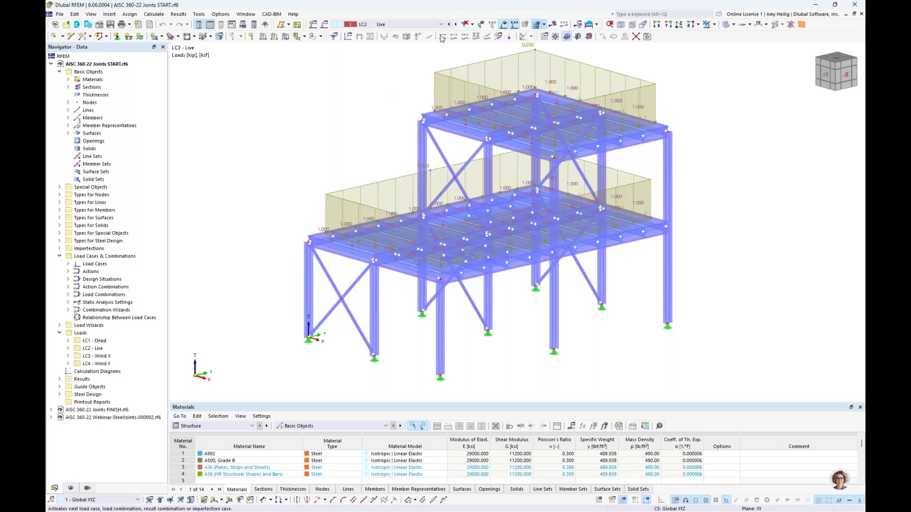
middle_click_drag(346, 164, 346, 178)
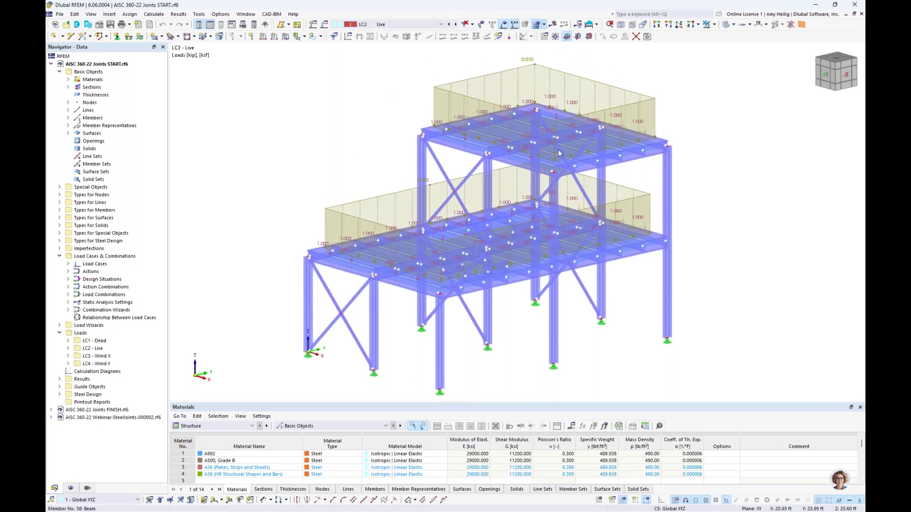
key("F6")
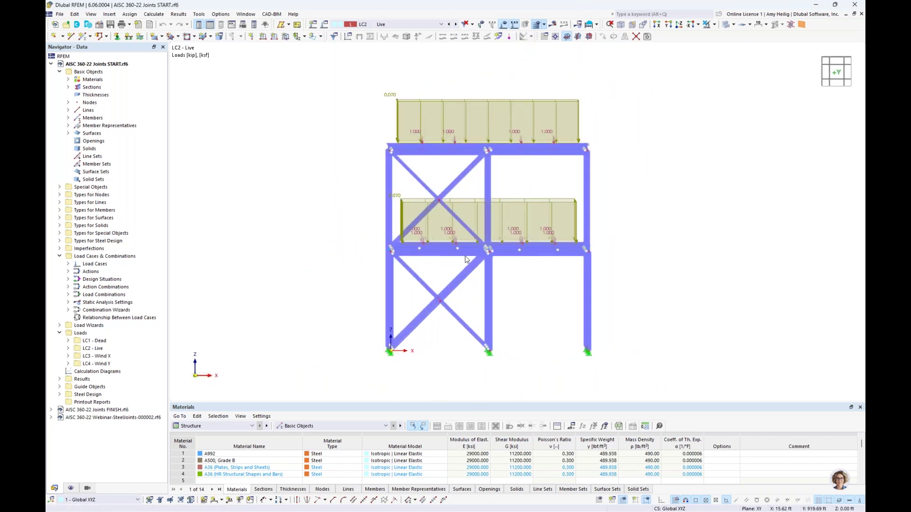
key("F7")
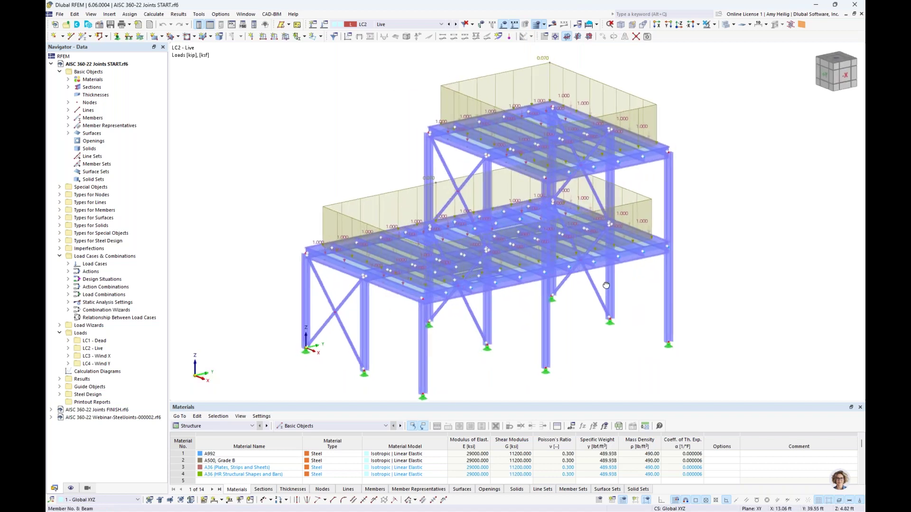
Go through load cases LC3 Wind X and LC4 Wind Y, turning off separate display of the Wind Y load wizard's generated member loads
left_click(455, 24)
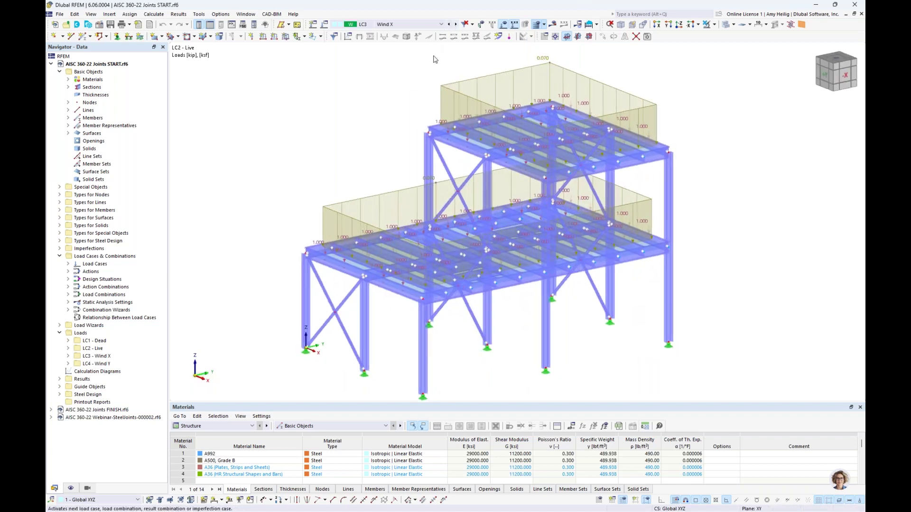
middle_click_drag(346, 200, 415, 152)
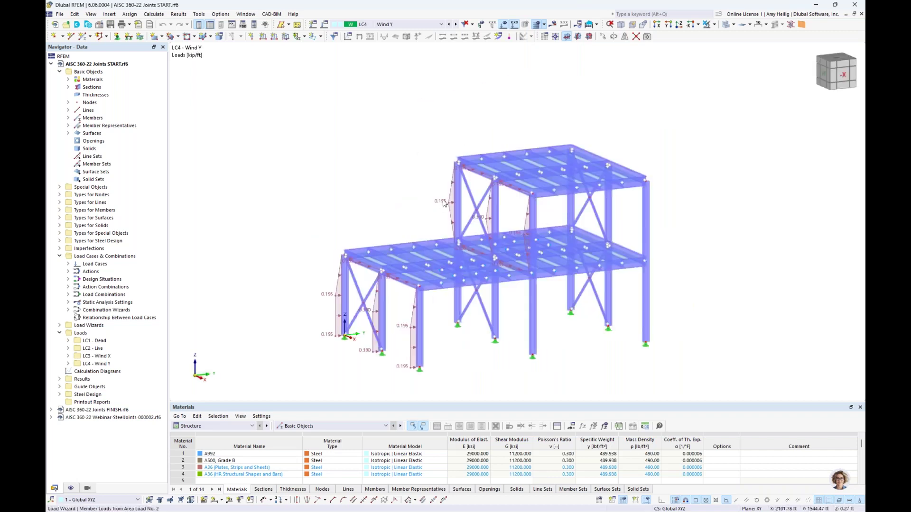
right_click(441, 205)
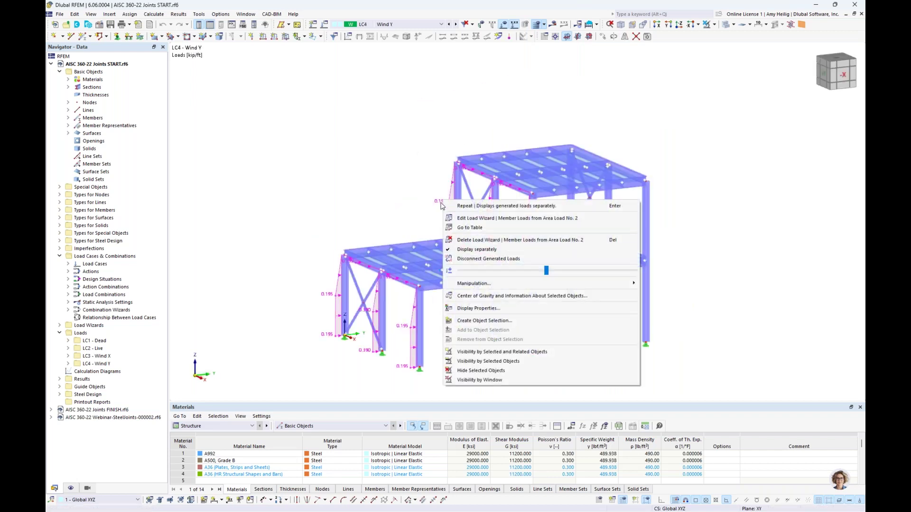
left_click(476, 250)
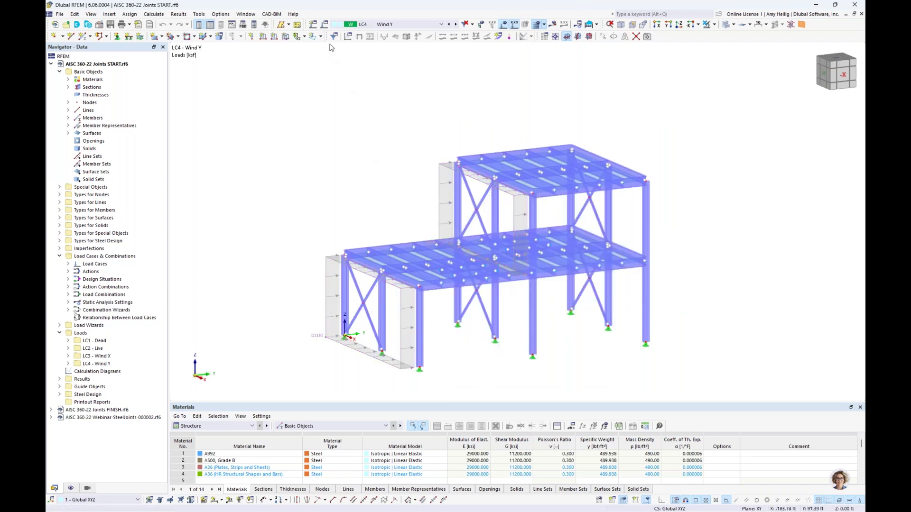
Review the load standard, design situations and load combinations in the Load Cases & Combinations settings, and close them without changes
left_click(325, 26)
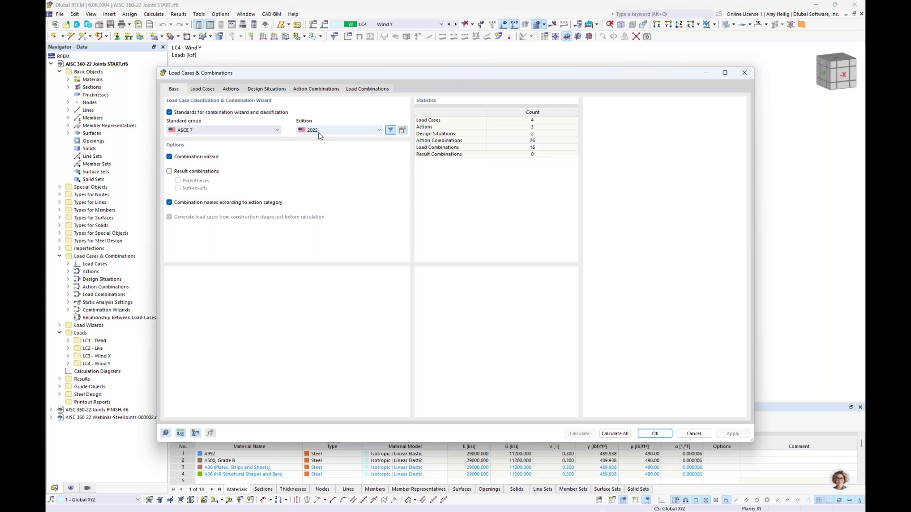
left_click(267, 89)
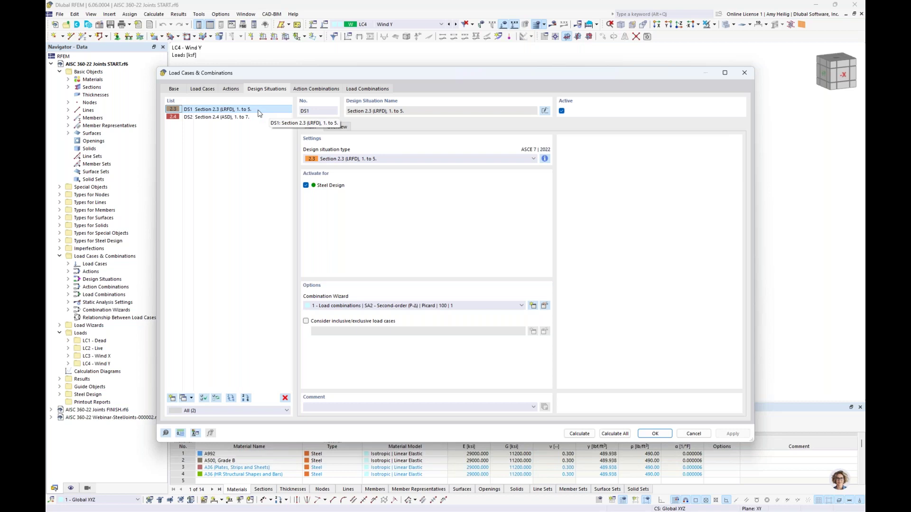
left_click(352, 90)
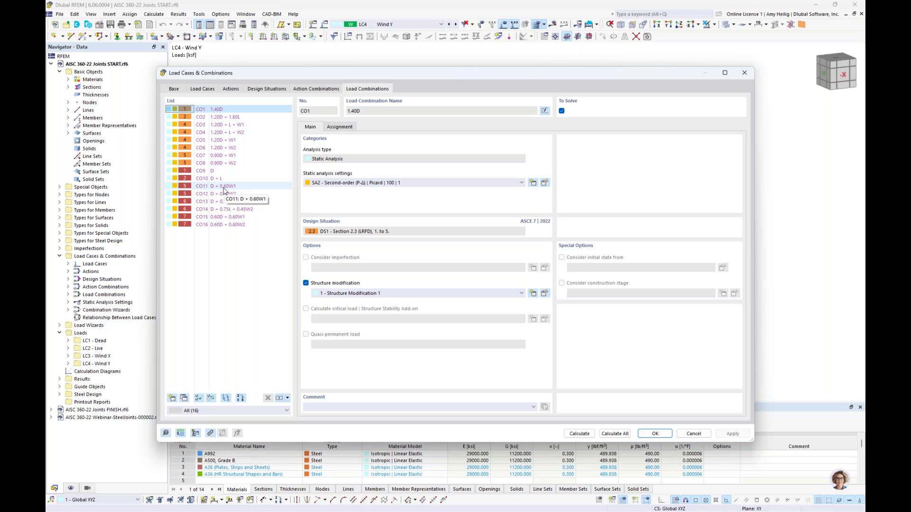
left_click(687, 433)
Display the steel design check ratios on all members with the model in wireframe
scroll(446, 266, "down", 2)
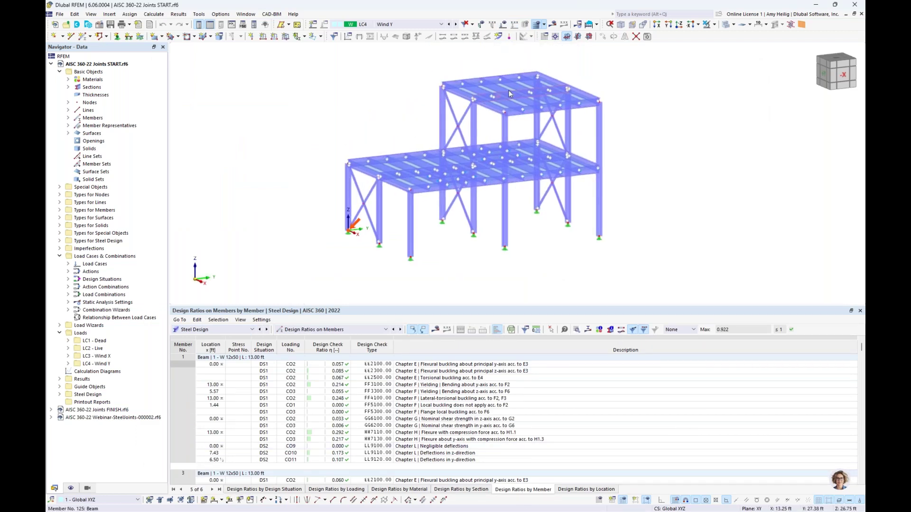
left_click(555, 26)
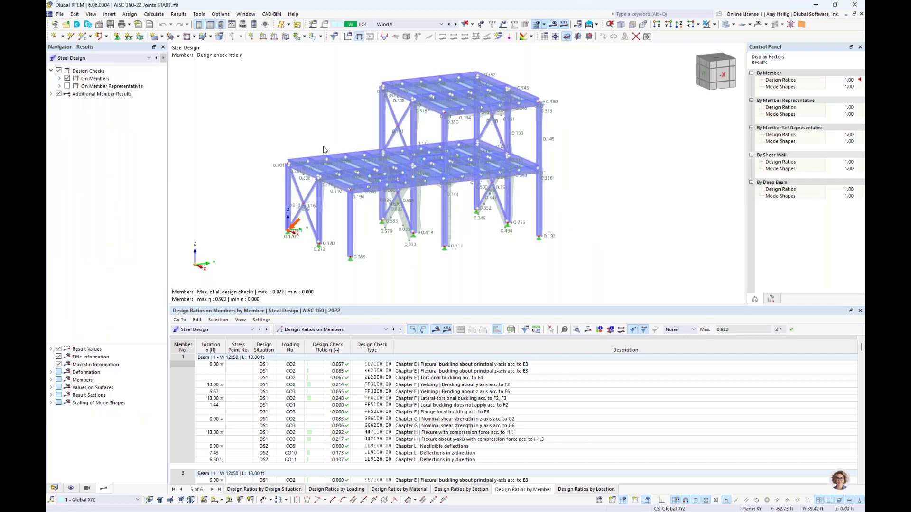
middle_click_drag(332, 148, 355, 160)
scroll(355, 160, "up", 1)
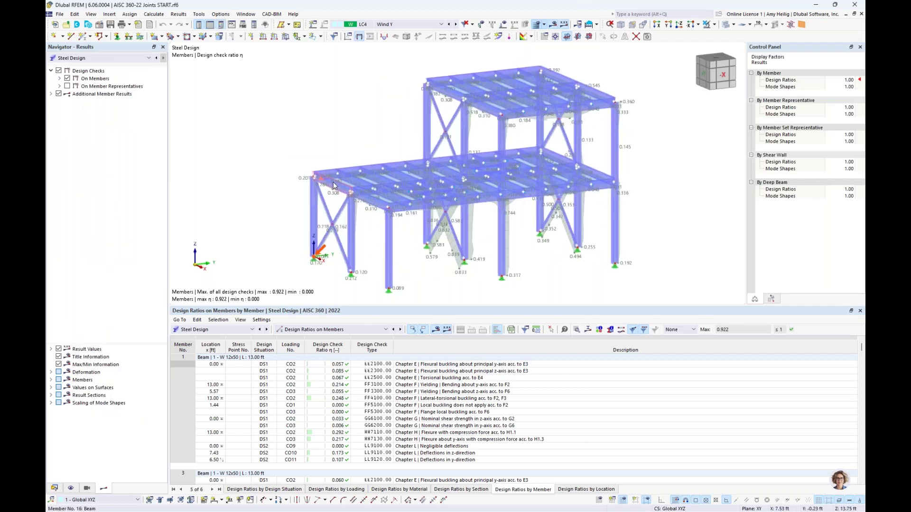
left_click(726, 26)
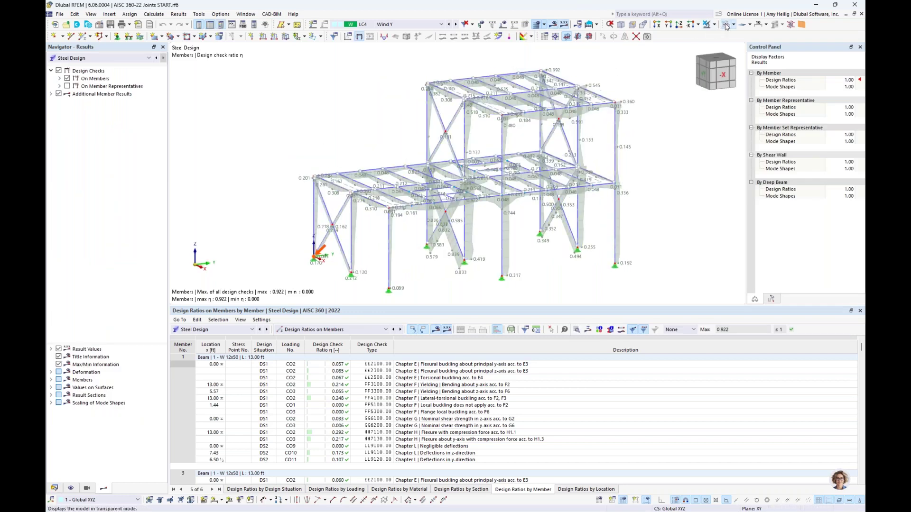
Examine the G2 z-axis shear design check details of the lower roof's rear edge W 18x40 beam, and restore the transparent model display
left_click(351, 176)
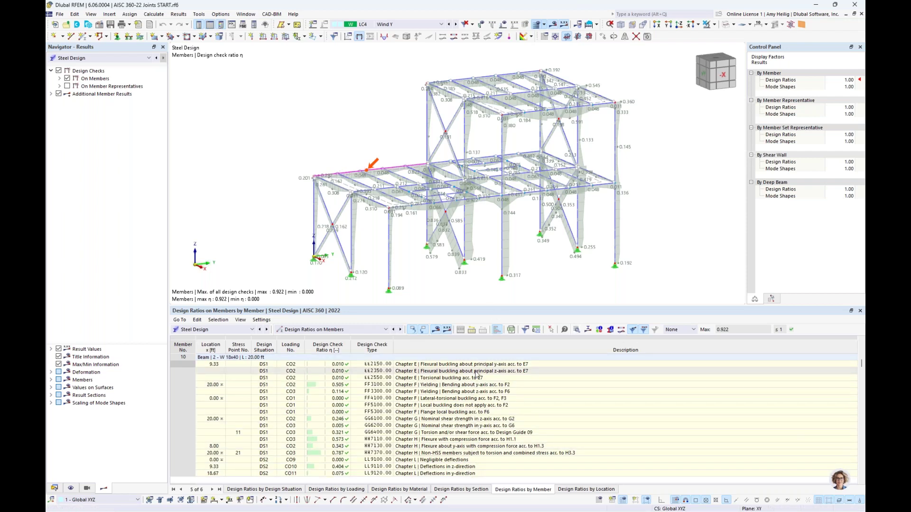
left_click(471, 434)
left_click(472, 419)
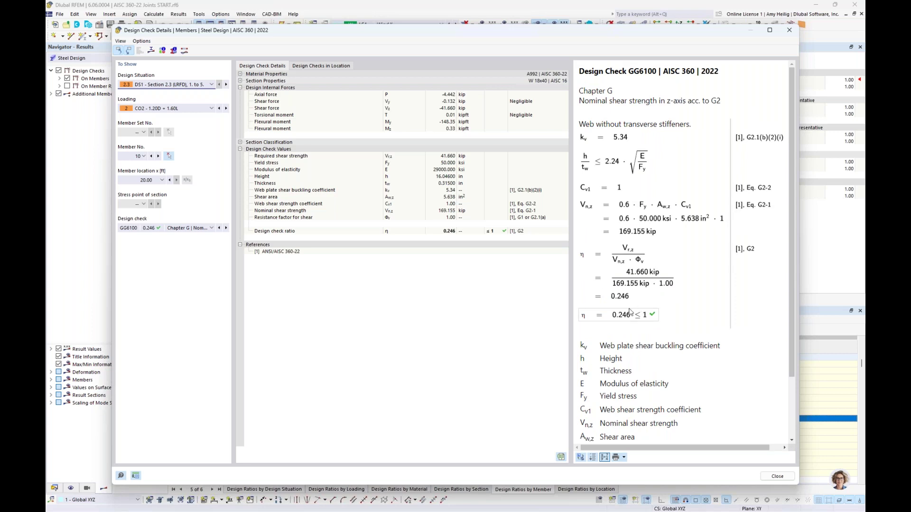
left_click(789, 30)
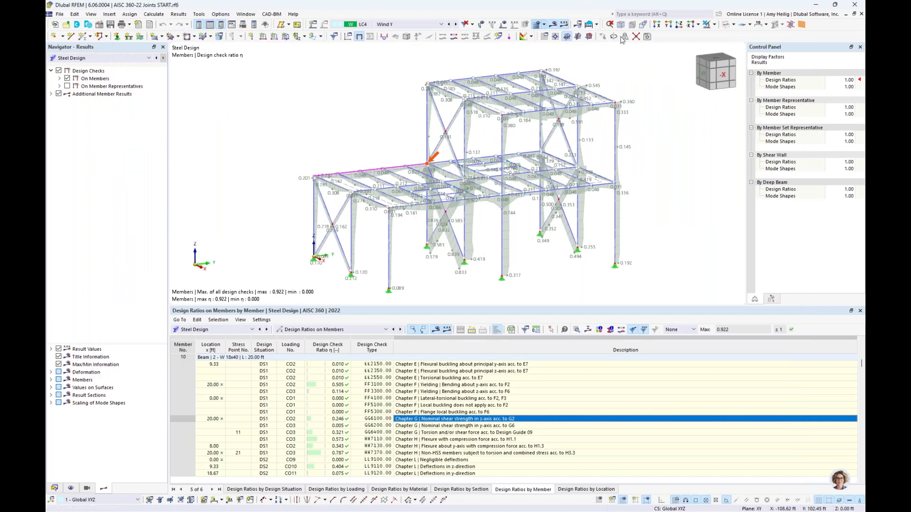
left_click(726, 26)
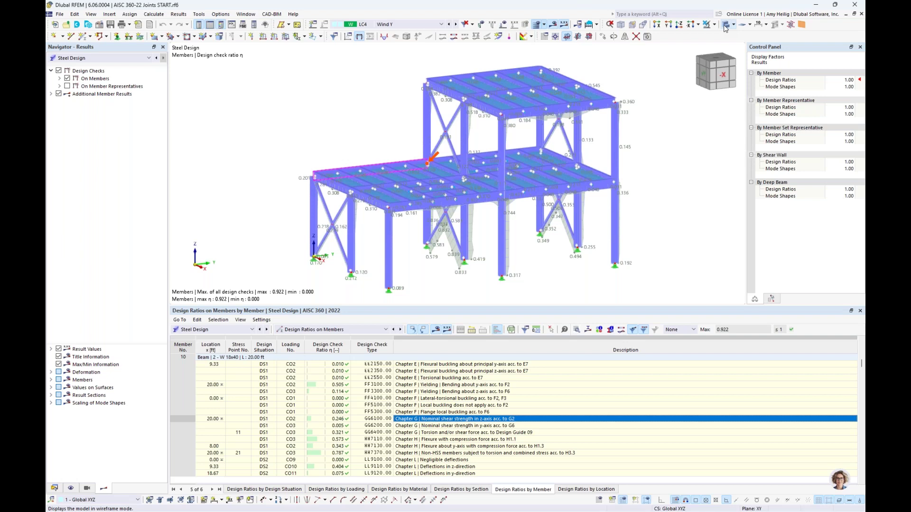
left_click(725, 26)
Activate the Steel Joints design add-on in the base data of the model AISC 360-22 Joints START.rf6
right_click(107, 65)
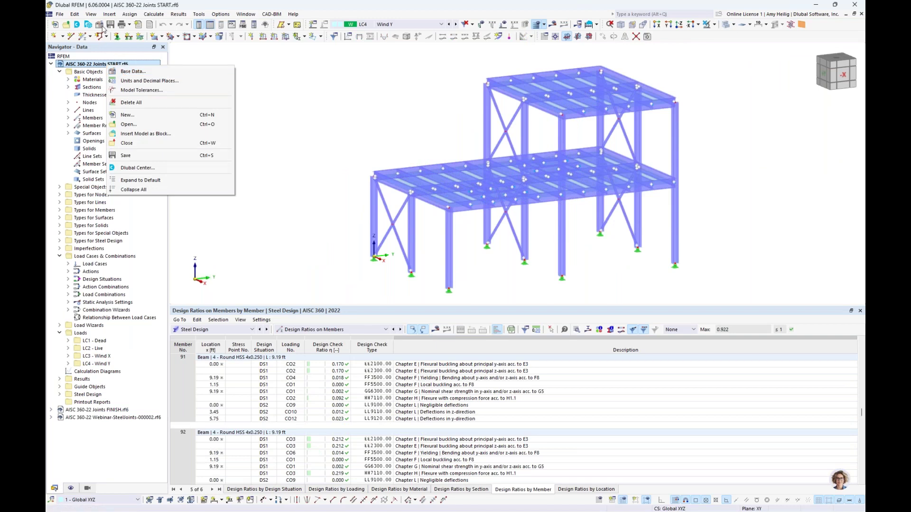
left_click(133, 75)
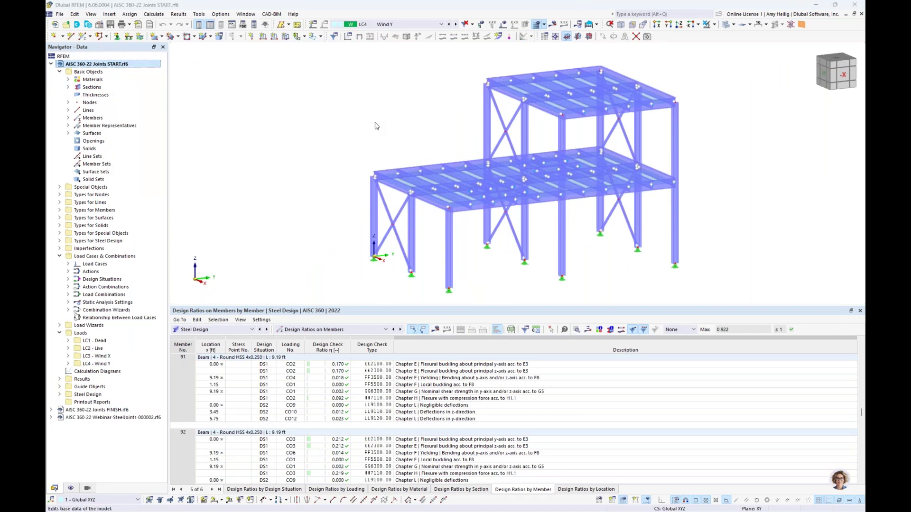
left_click(319, 95)
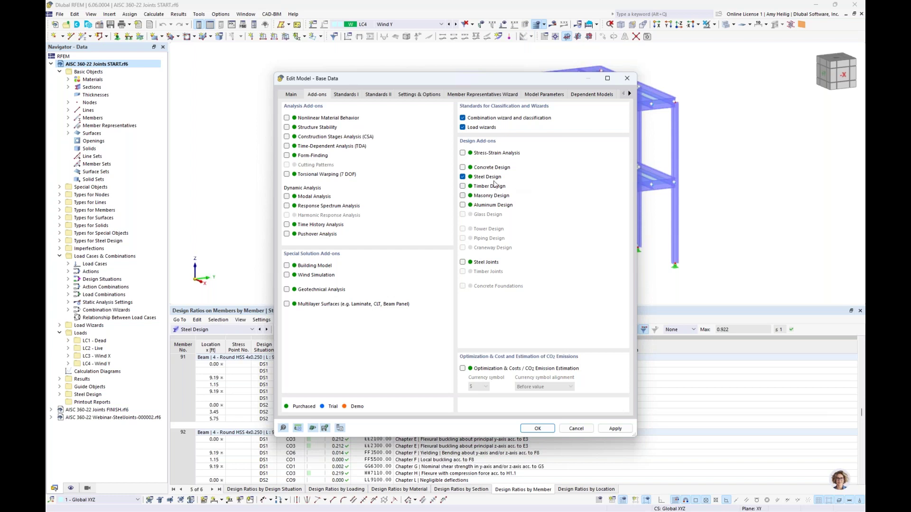
left_click(462, 262)
Keep AISC 360, edition 2022, as the steel joints design standard and apply the model's base data
left_click(377, 95)
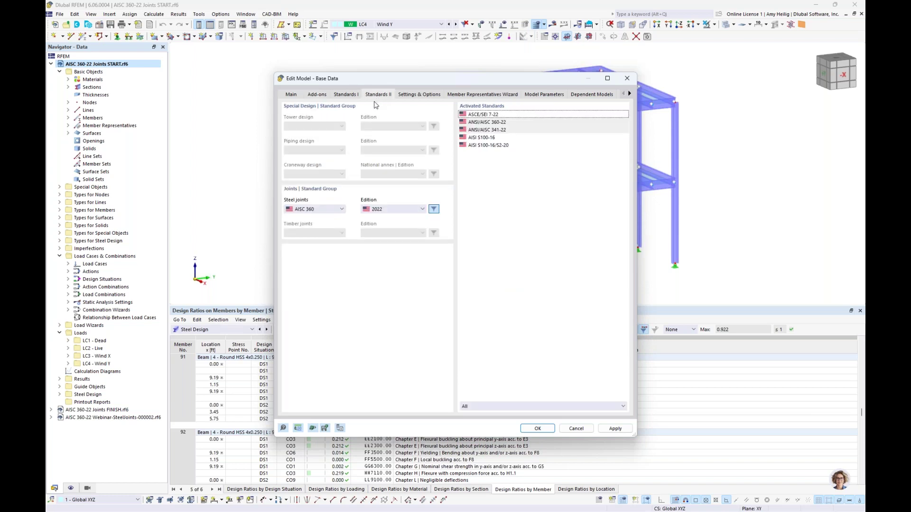
left_click(321, 211)
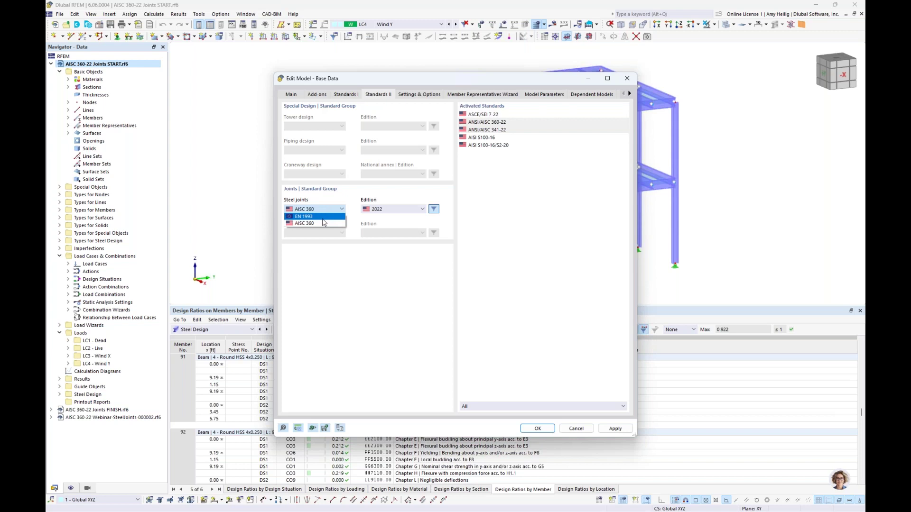
left_click(321, 223)
left_click(406, 211)
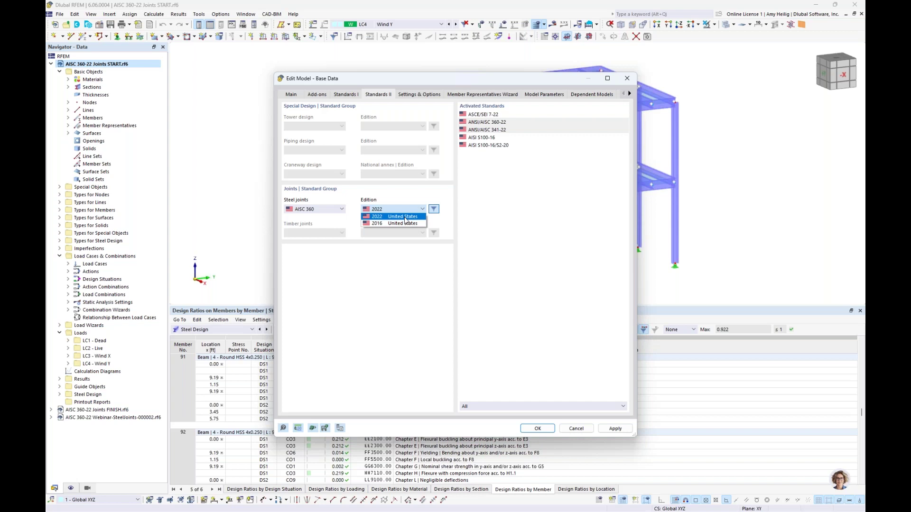
left_click(525, 225)
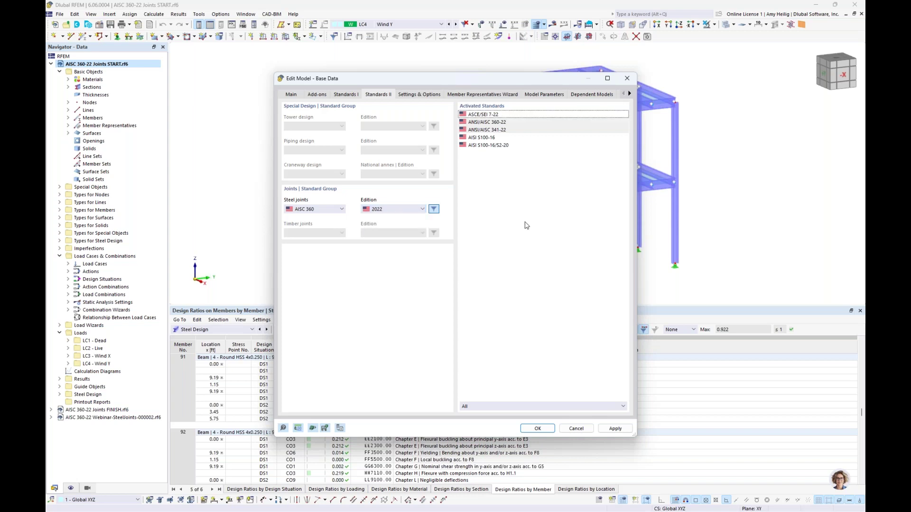
left_click(537, 429)
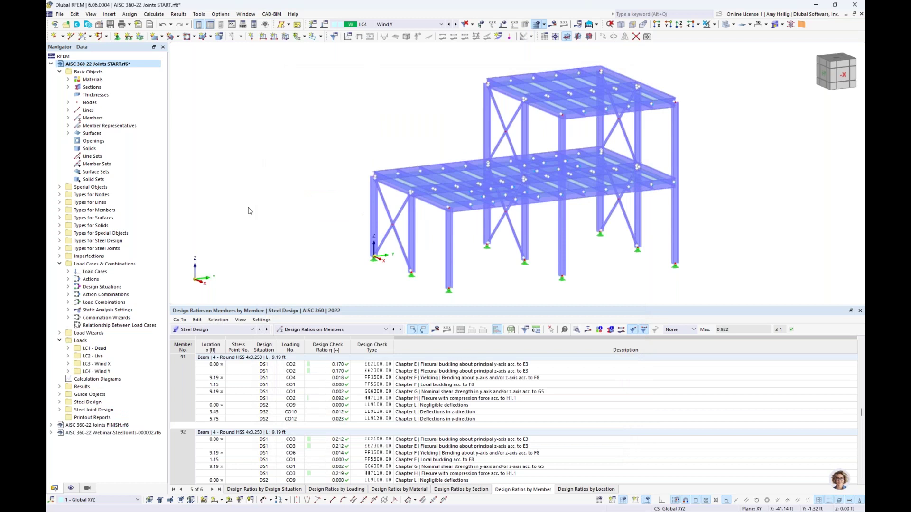
Enlarge the model view and hide the surfaces so only the steel framing is displayed
middle_click_drag(351, 232, 324, 243)
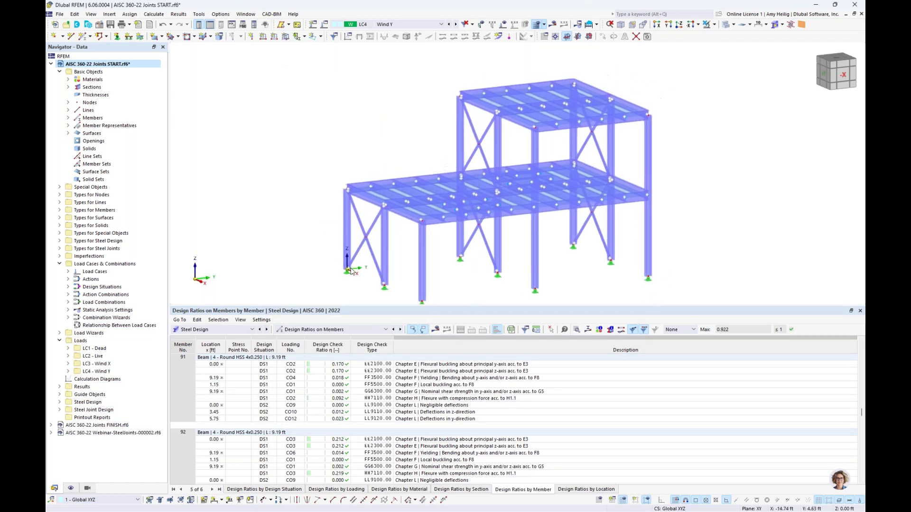
left_click_drag(461, 305, 460, 376)
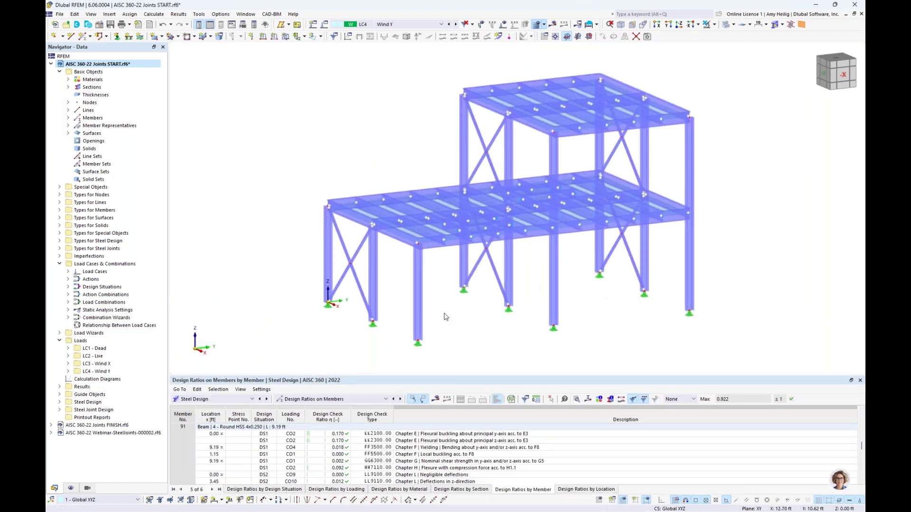
left_click(69, 488)
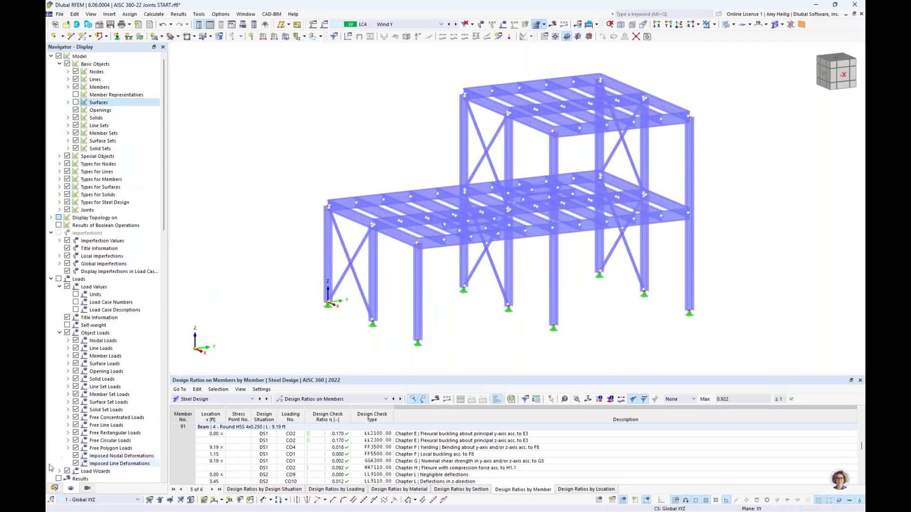
left_click(54, 488)
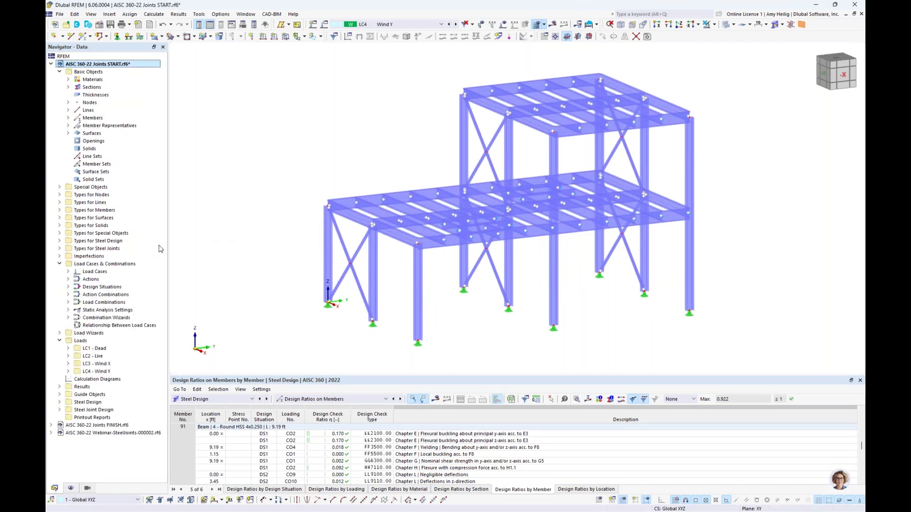
Collapse the load folders in the model data and create a new steel joint under the steel joint types
left_click(59, 264)
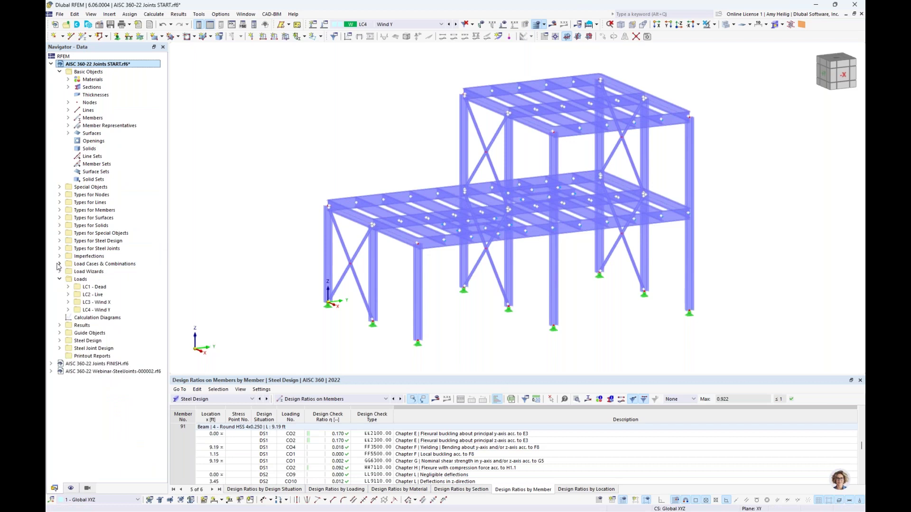
left_click(59, 279)
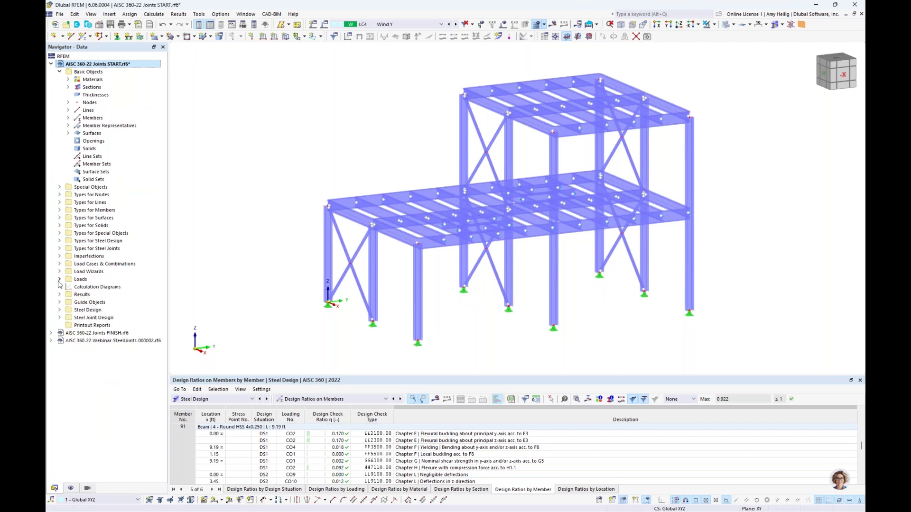
left_click(60, 249)
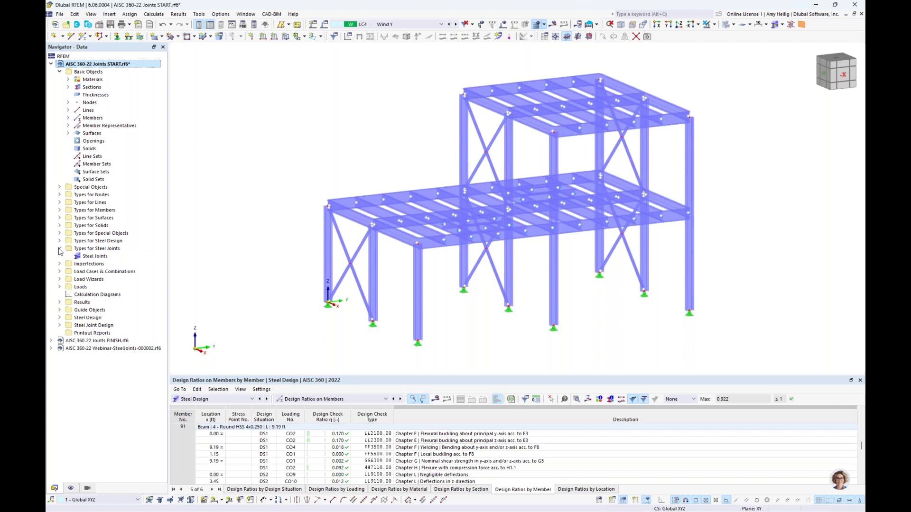
right_click(89, 258)
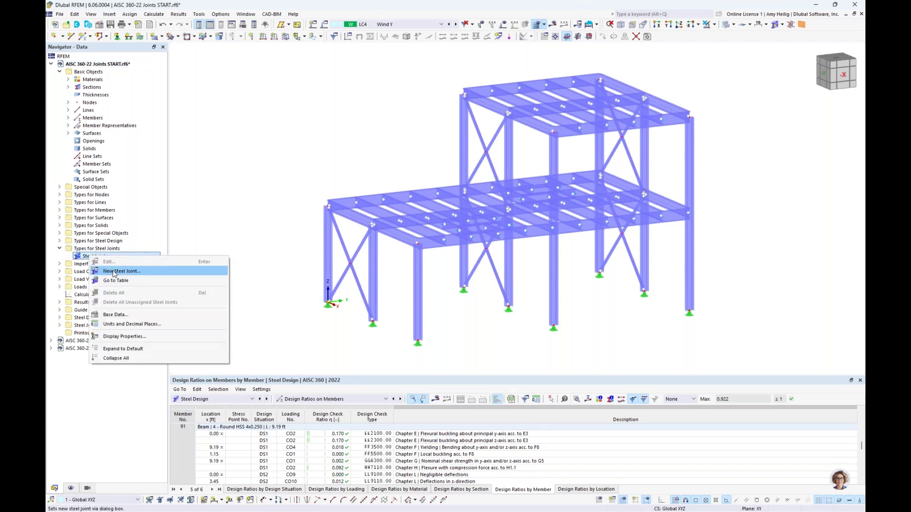
left_click(113, 273)
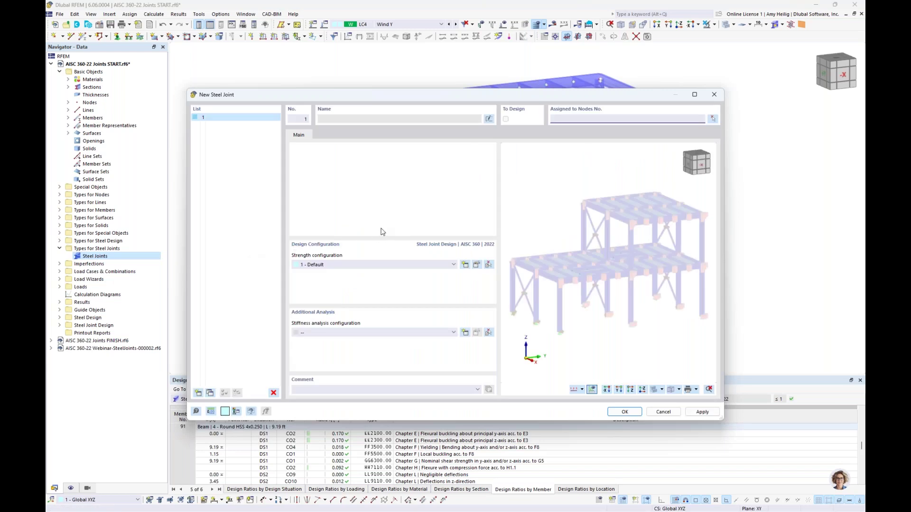
Assign the new joint to node 34, the first beam-to-beam intersection along the lower roof's rear edge beam
left_click(713, 119)
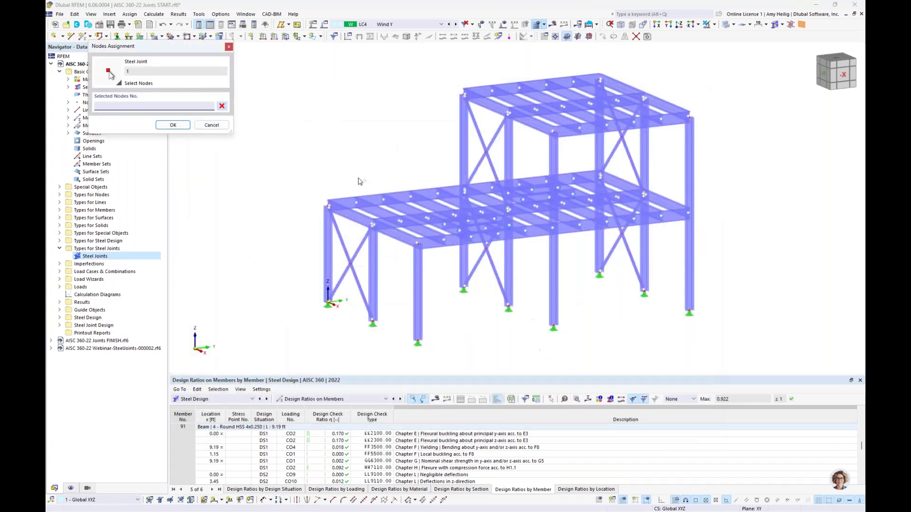
scroll(362, 209, "up", 3)
scroll(362, 208, "up", 6)
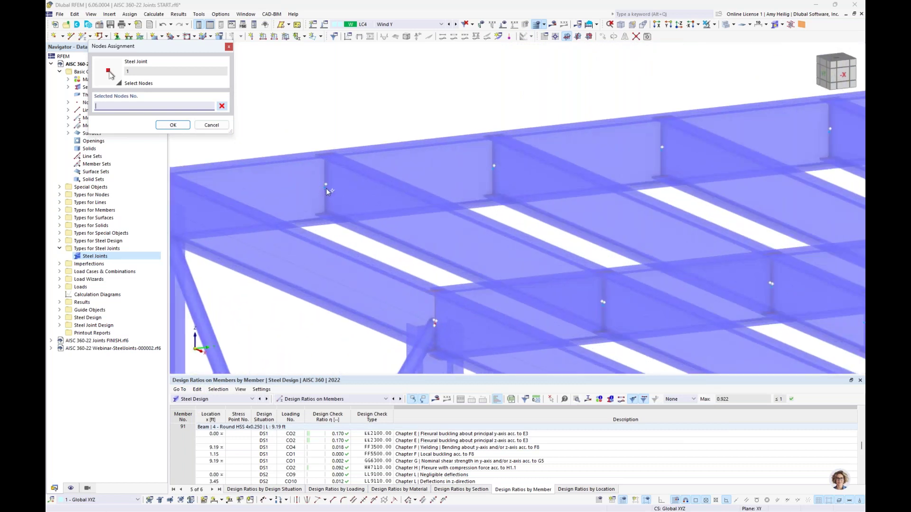
left_click(326, 189)
left_click(172, 125)
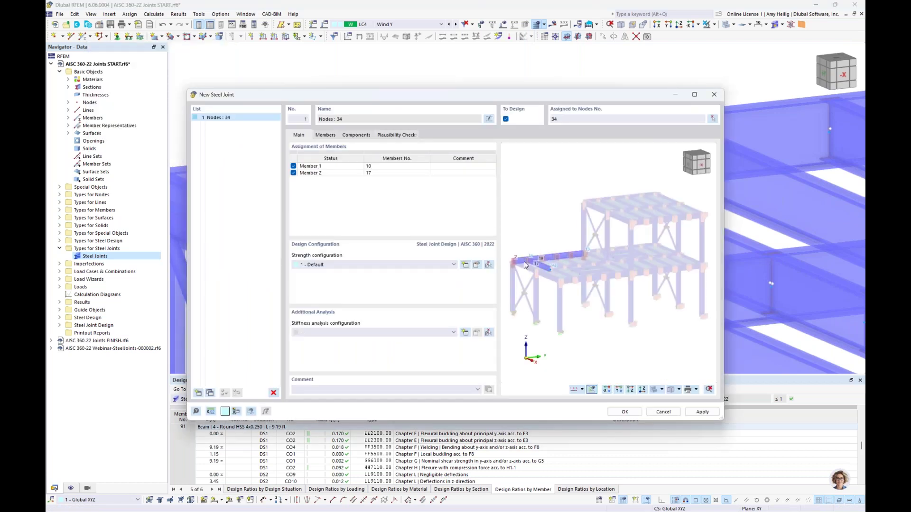
Display the joint's member settings and hide the support symbols on the beams in the joint preview
scroll(525, 276, "up", 2)
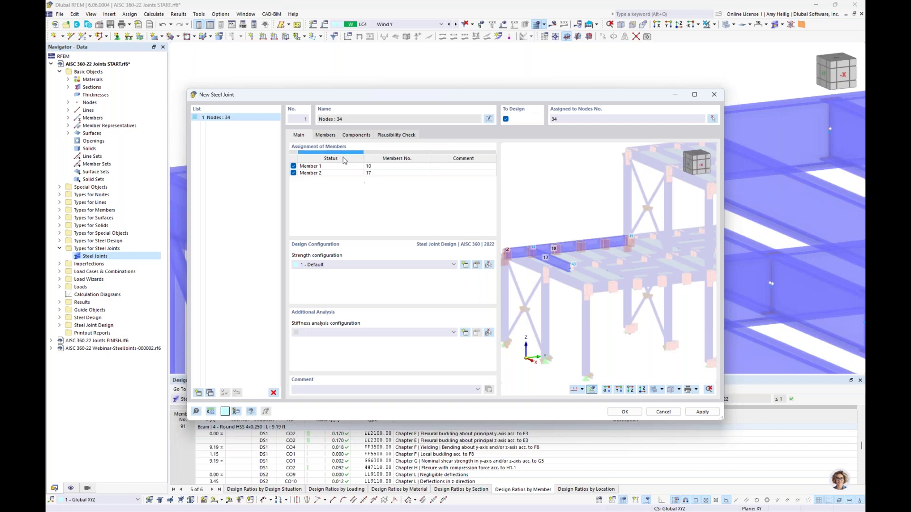
left_click(325, 137)
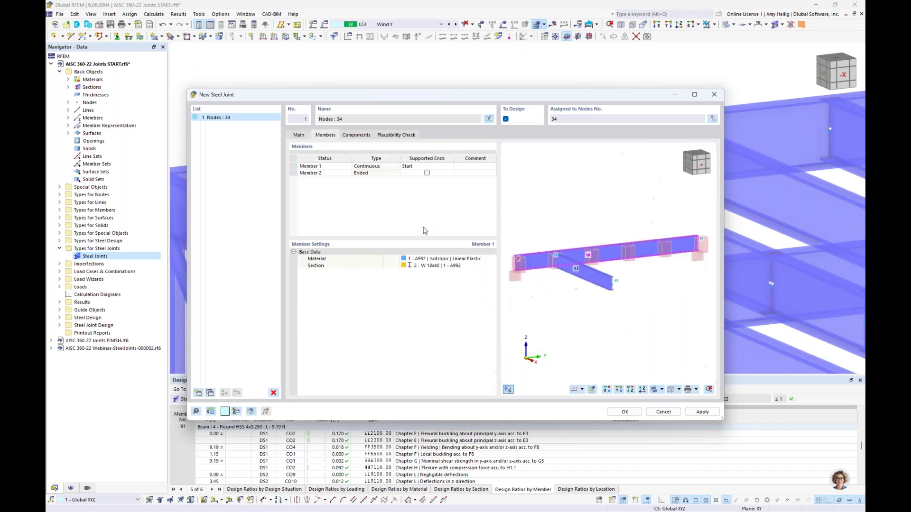
left_click(582, 389)
left_click(612, 419)
scroll(579, 315, "up", 4)
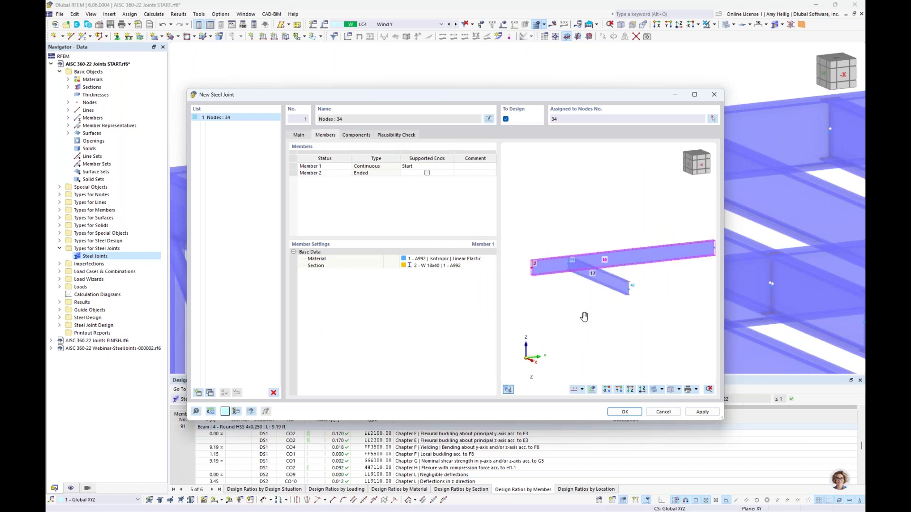
Review the member types, the ended Member 2's settings and the supported end of the continuous Member 1
middle_click_drag(570, 291, 530, 294)
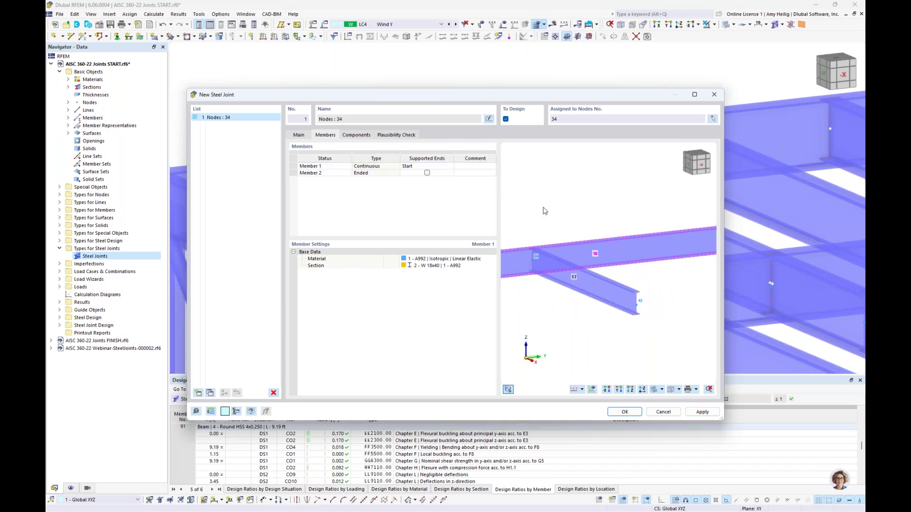
middle_click_drag(541, 209, 576, 201)
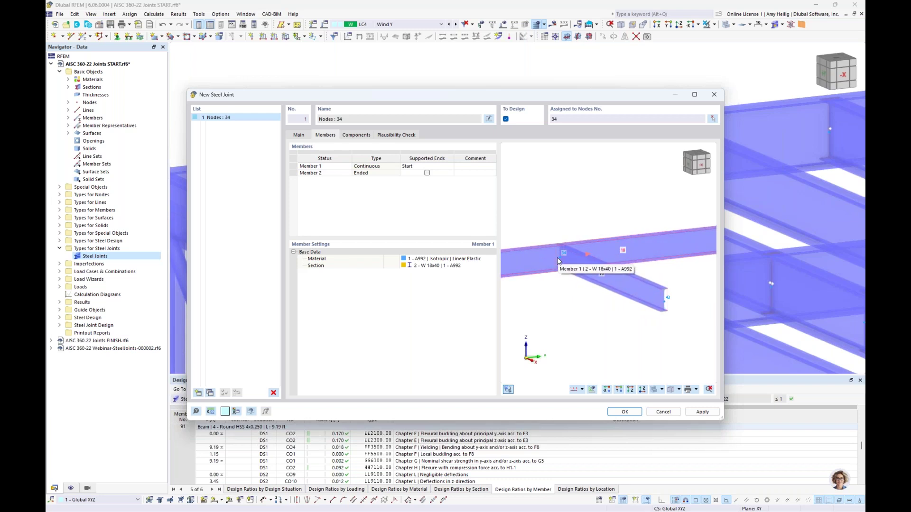
left_click(377, 174)
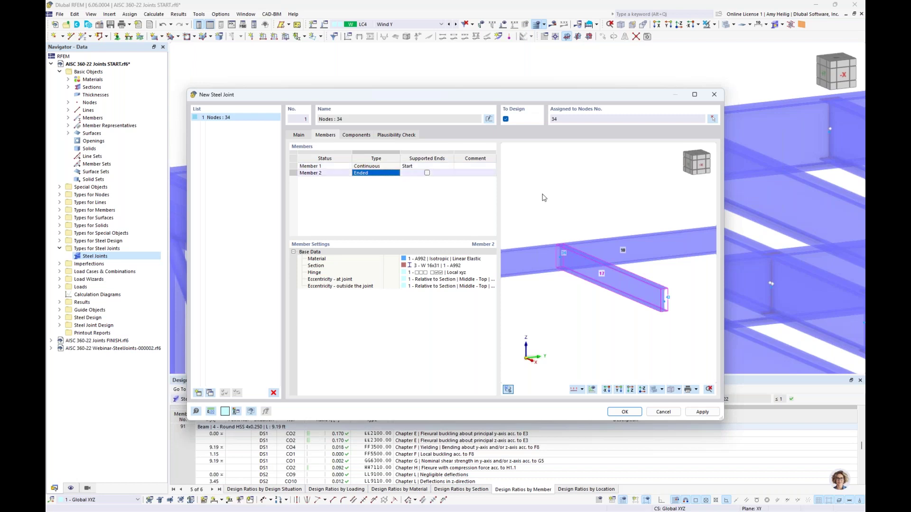
left_click(426, 166)
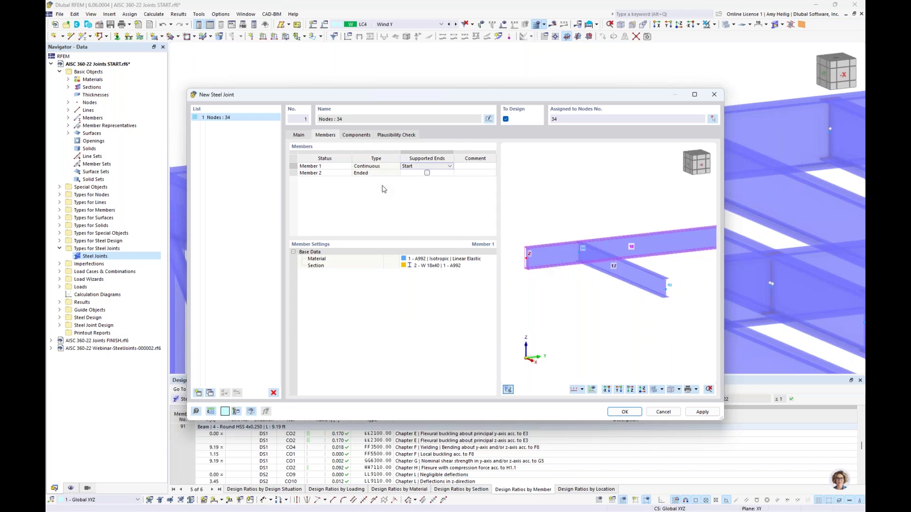
Look through the component types available for the joint and close the selection without adding one
left_click(356, 135)
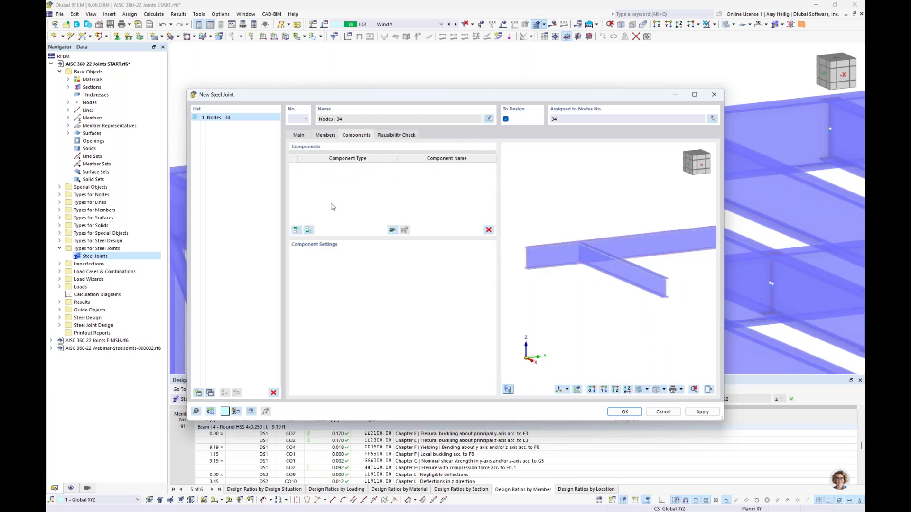
left_click(308, 230)
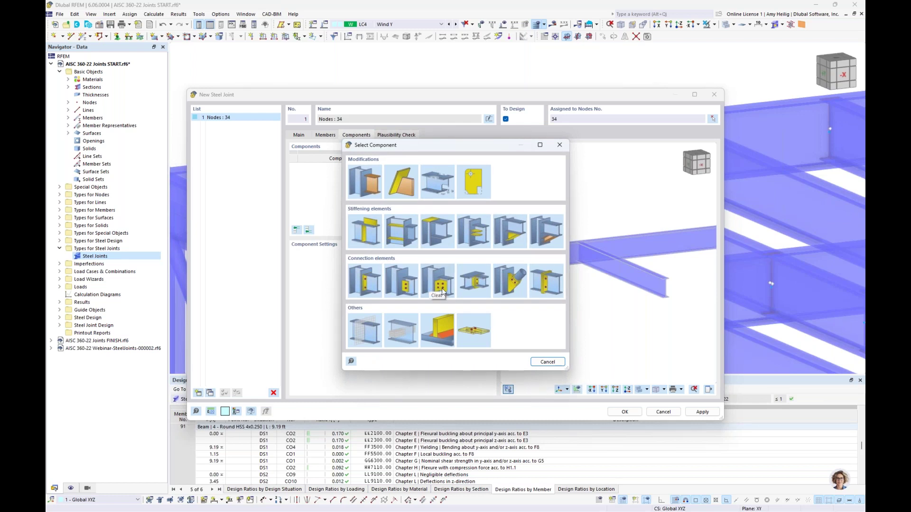
left_click(538, 362)
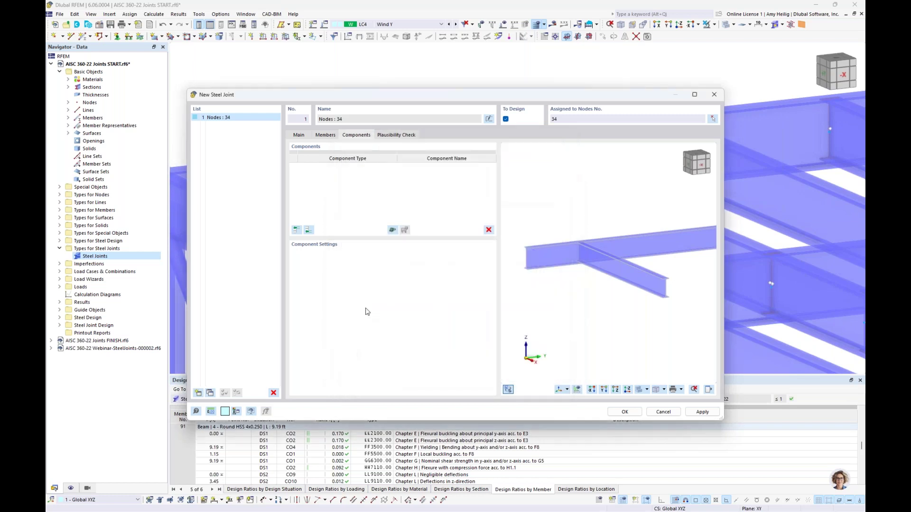
Apply the pinned beam-to-beam Cleats template to the steel joint
left_click(392, 231)
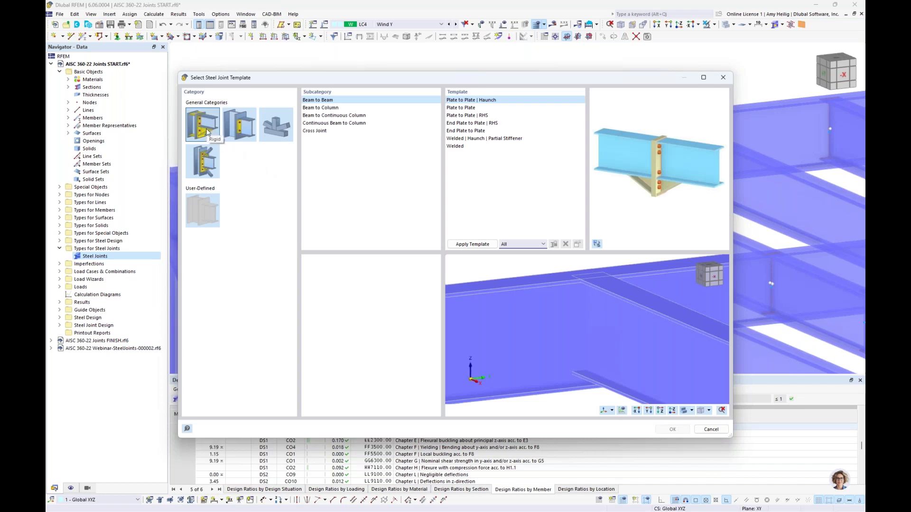
left_click(238, 133)
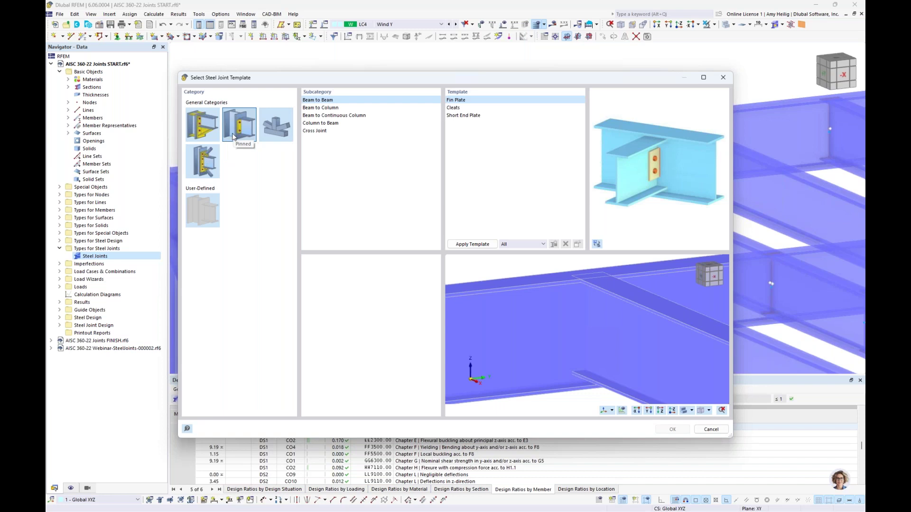
left_click(331, 108)
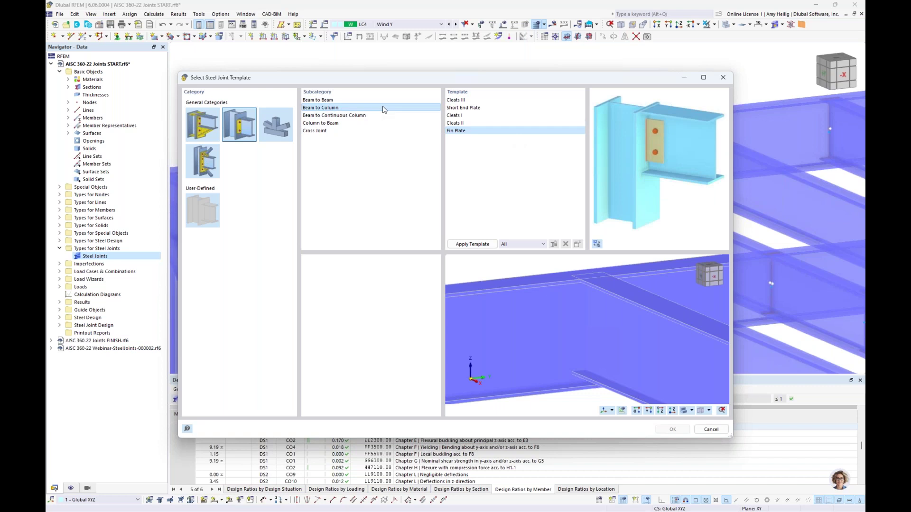
left_click(348, 100)
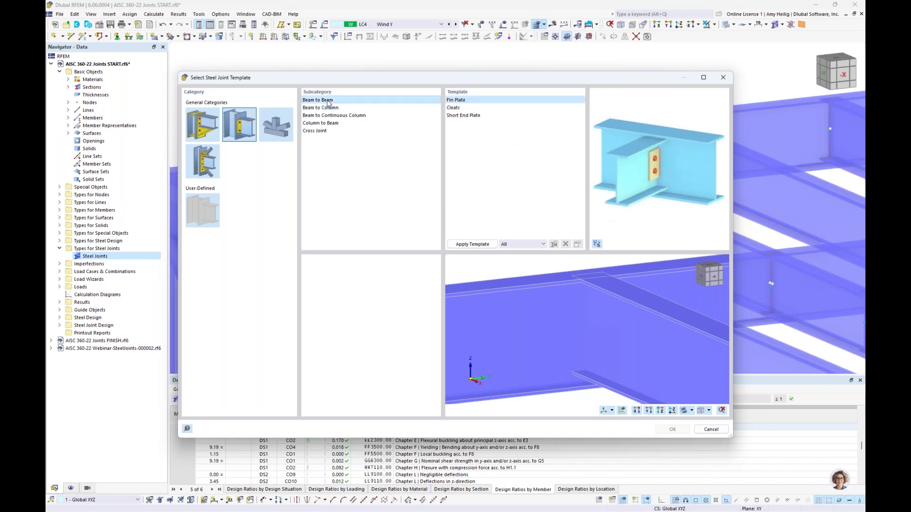
left_click(457, 108)
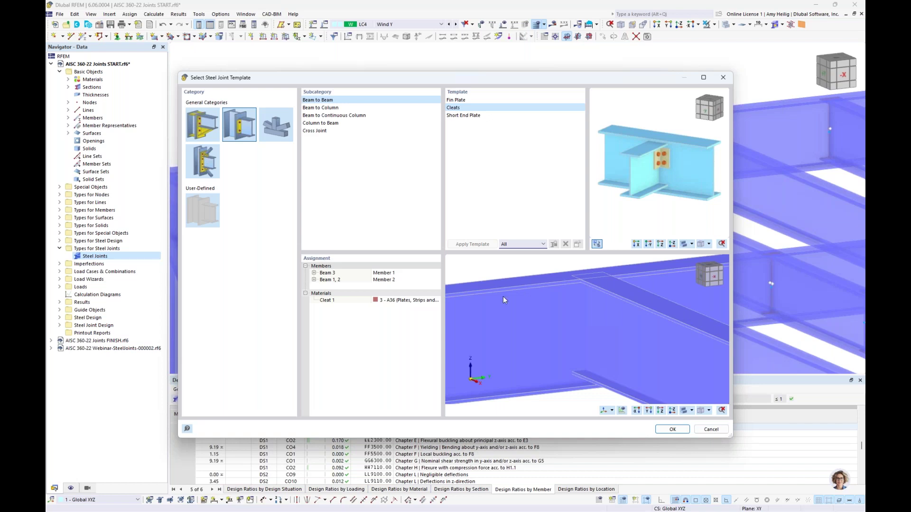
Assign Member 1 to Beam 1, 2 and Member 2 to Beam 3 in the Cleats template
scroll(588, 323, "down", 2)
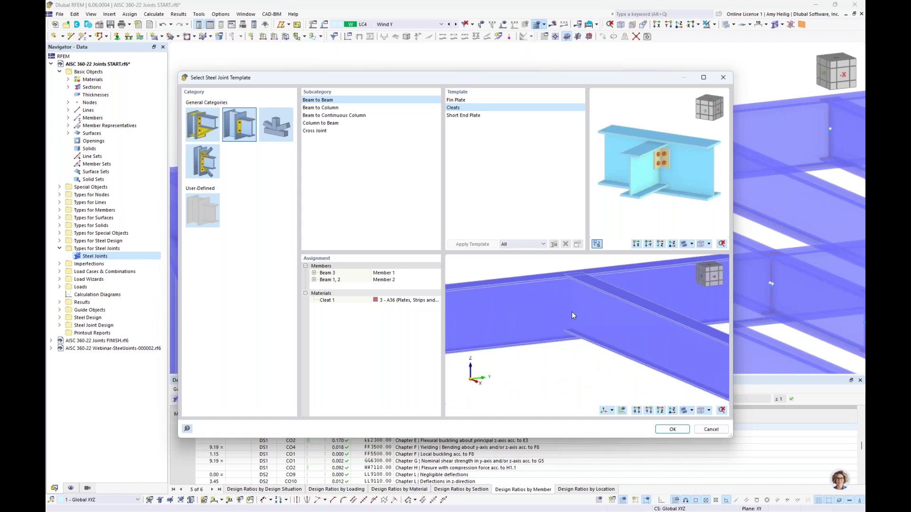
left_click(403, 283)
left_click(405, 283)
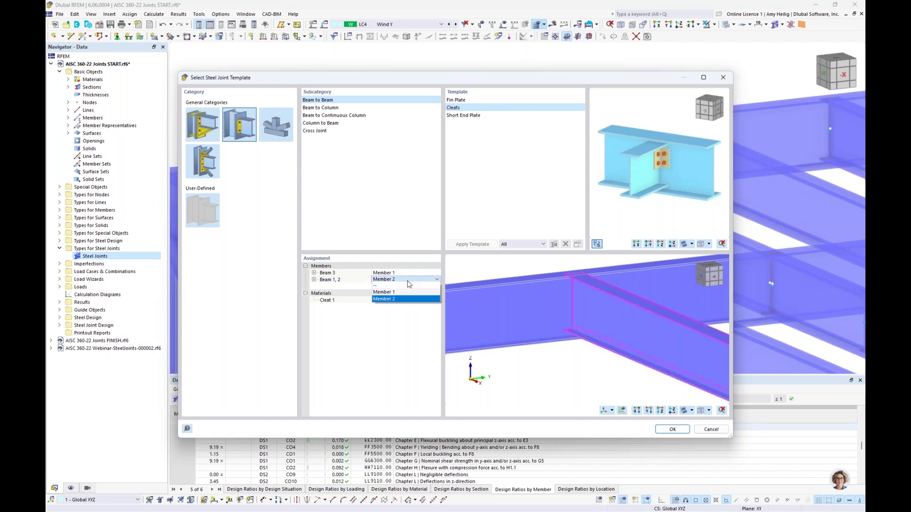
left_click(407, 292)
left_click(409, 274)
left_click(410, 275)
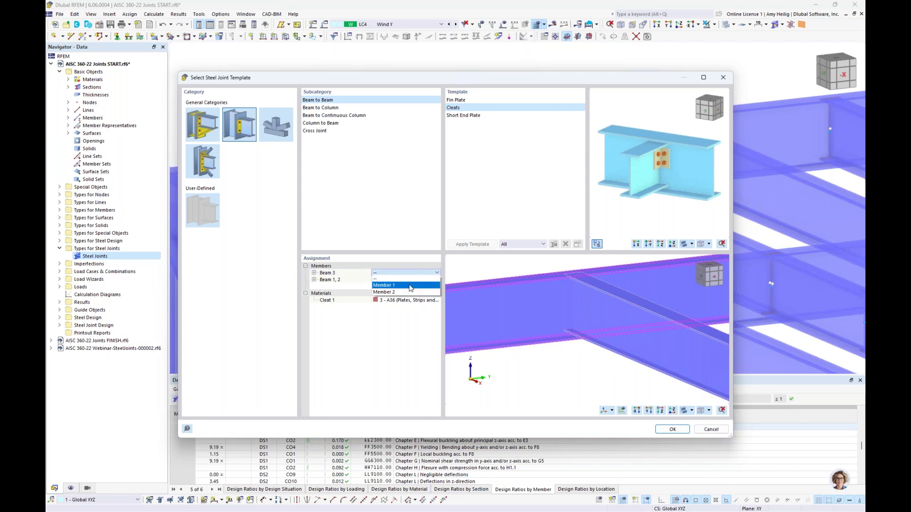
left_click(404, 287)
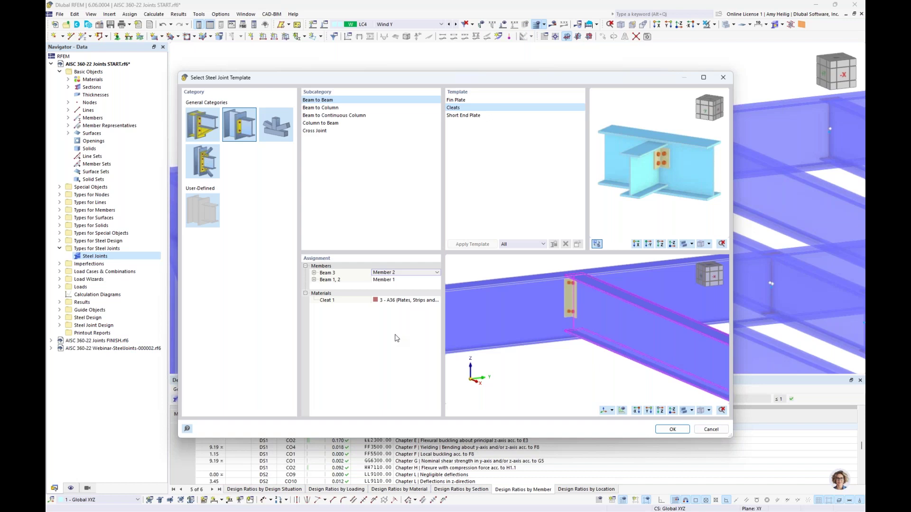
Look through the AISC 360-22 steel series available for a new cleat material and close the library without creating one
left_click(405, 300)
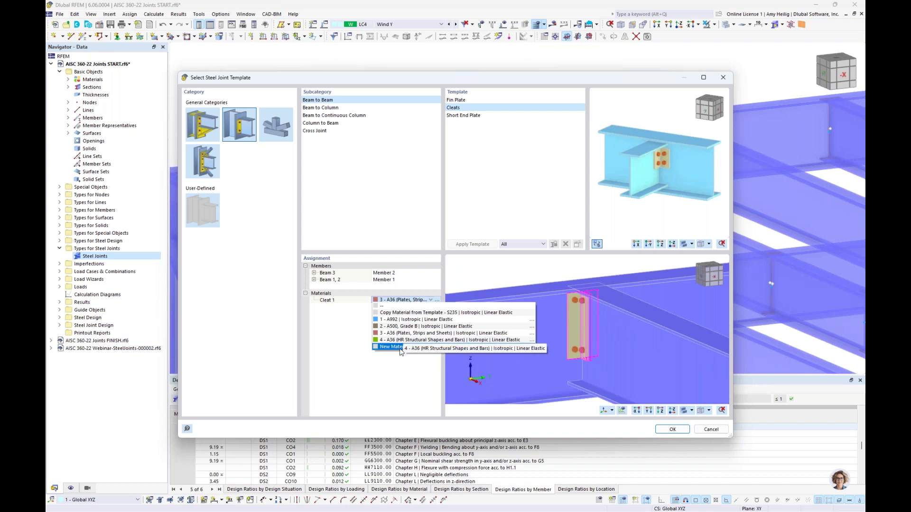
left_click(401, 409)
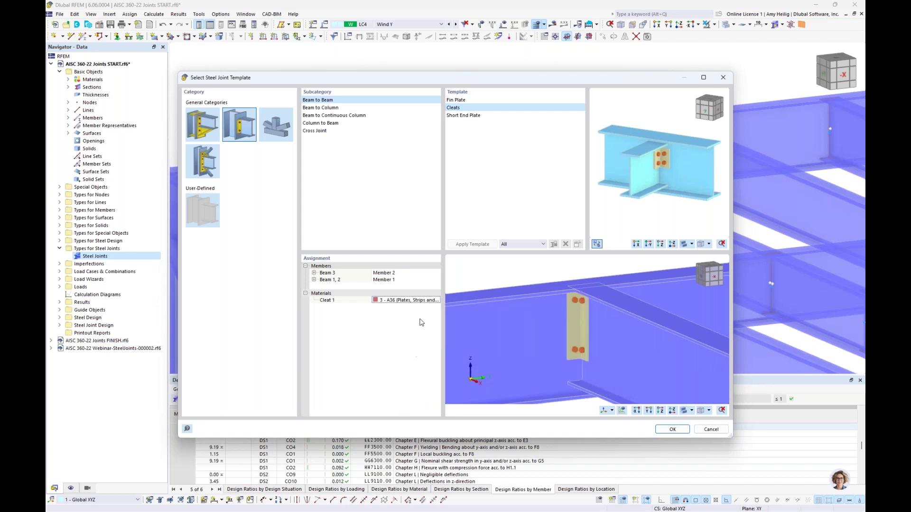
left_click(430, 300)
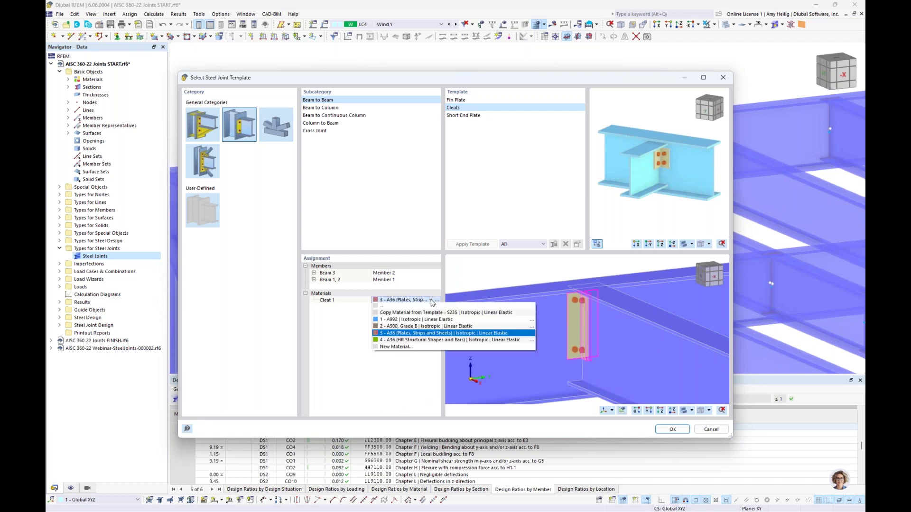
left_click(409, 348)
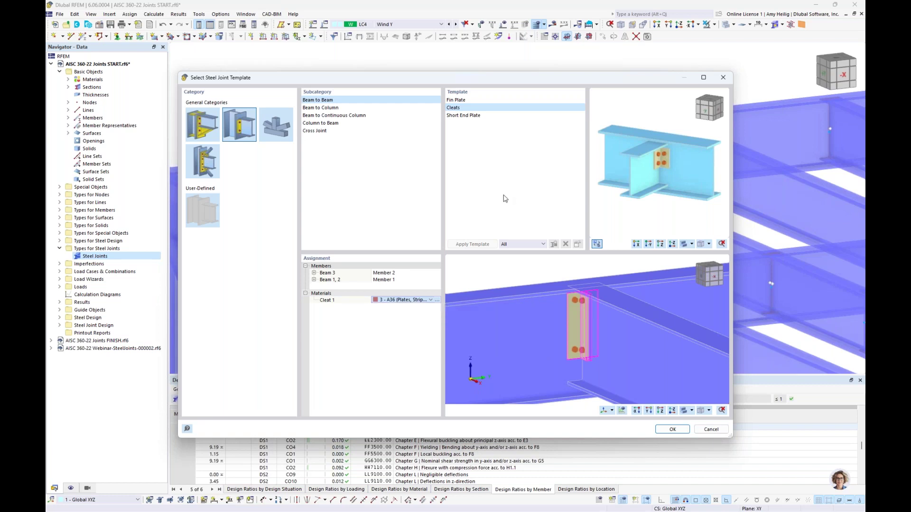
left_click(567, 104)
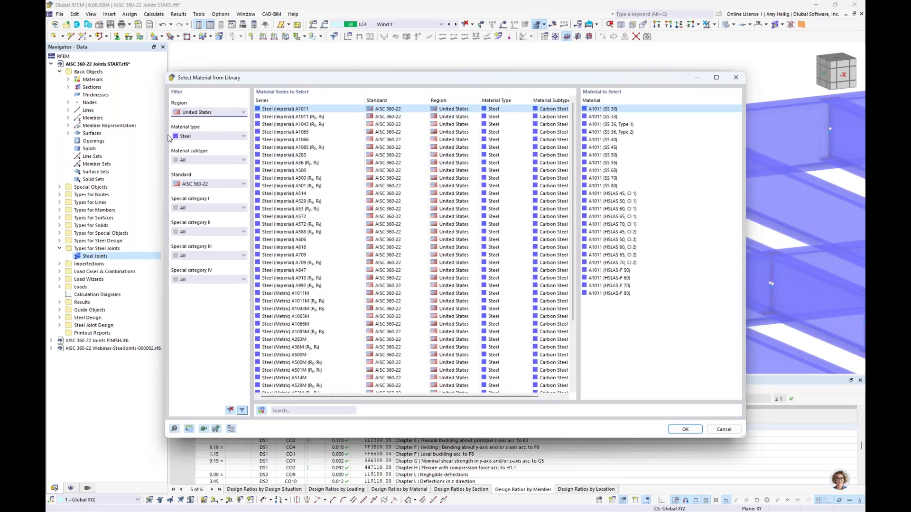
left_click(213, 185)
left_click(228, 175)
left_click(283, 116)
left_click(284, 124)
left_click(283, 132)
left_click(280, 139)
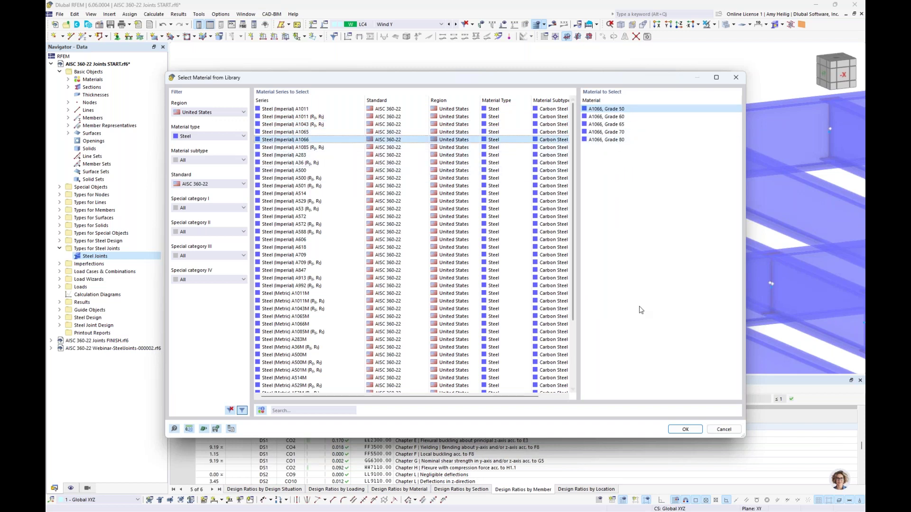
left_click(724, 430)
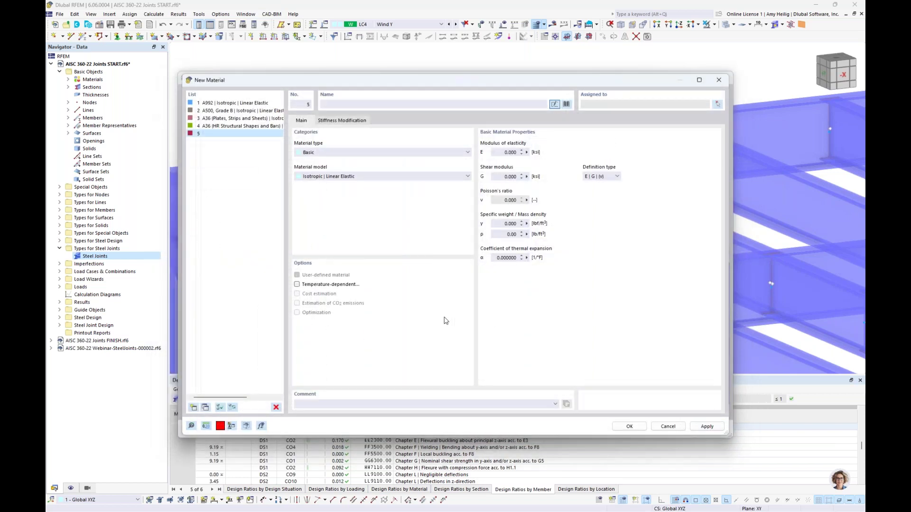
left_click(666, 426)
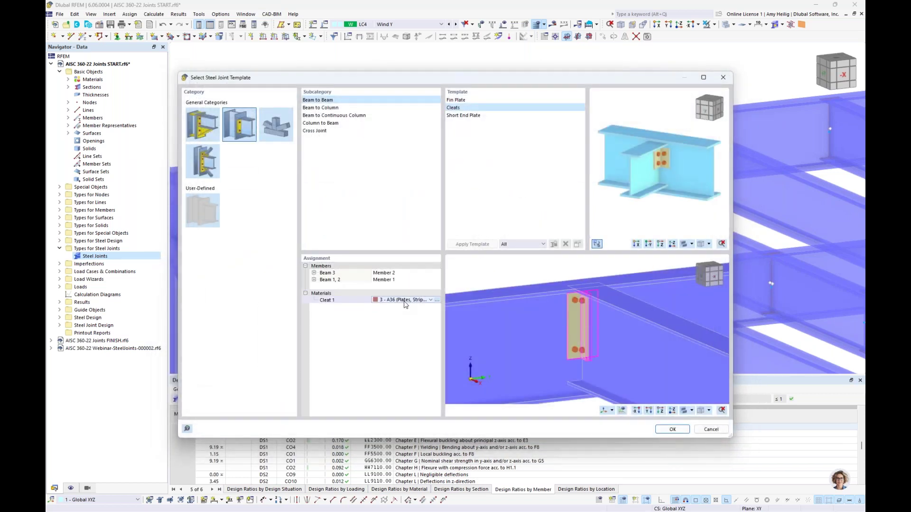
Set the Cleat 1 material to 4 - A36 (HR Structural Shapes and Bars) and apply the template to the joint
left_click(404, 303)
left_click(393, 343)
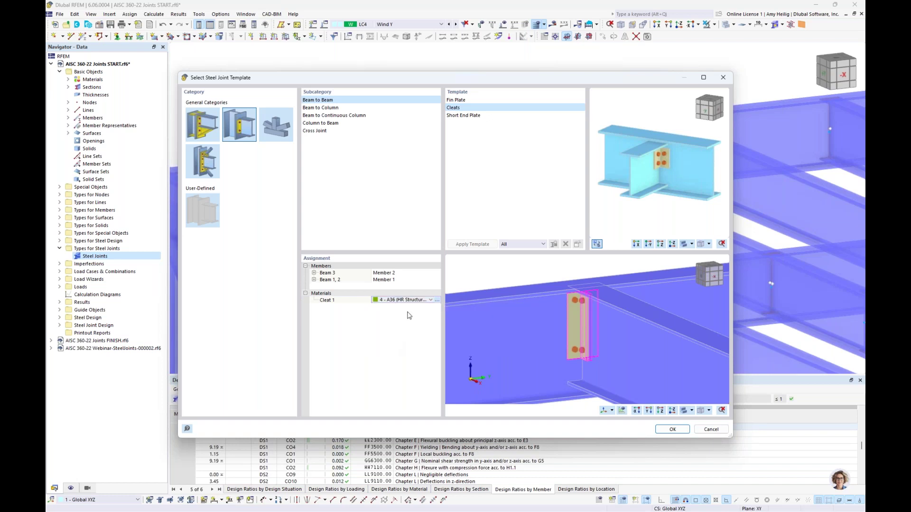
left_click(672, 429)
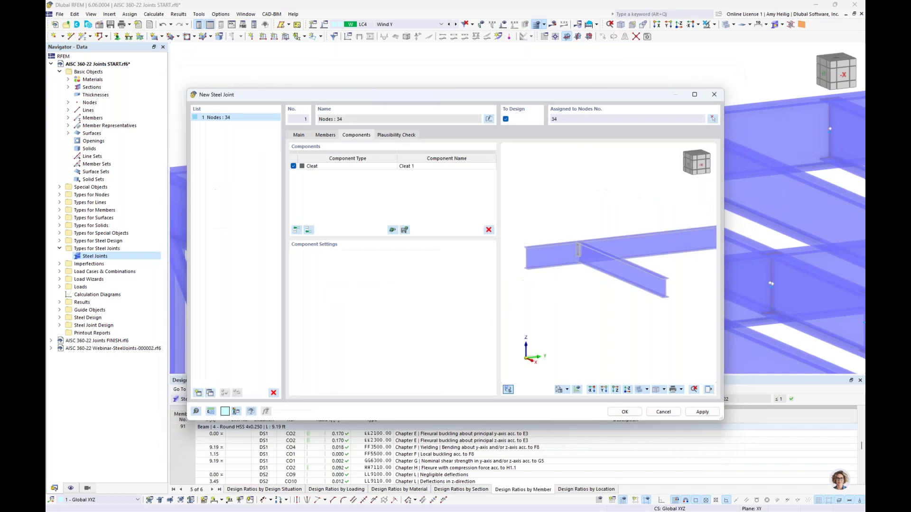
Display the cleat's component settings and set the connected member 1 offset to 0.25 in
left_click(374, 167)
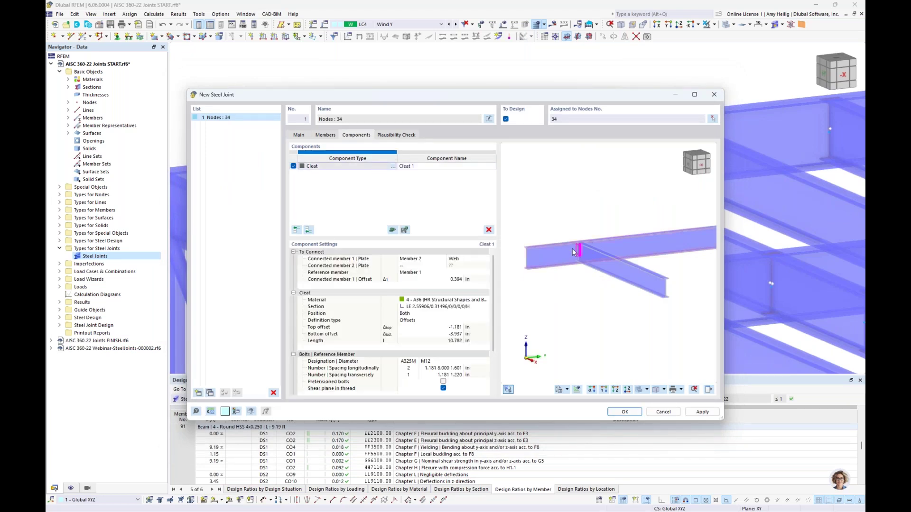
scroll(578, 252, "up", 5)
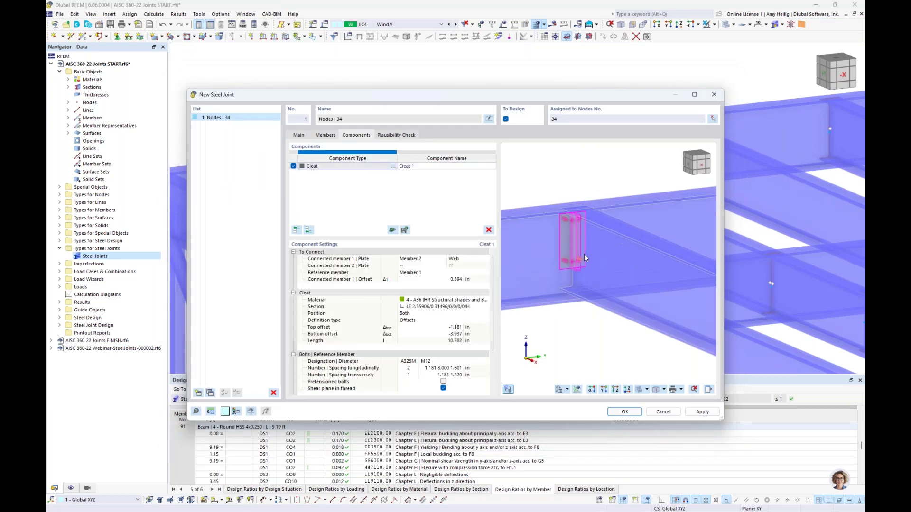
left_click(644, 392)
middle_click_drag(582, 331, 609, 355)
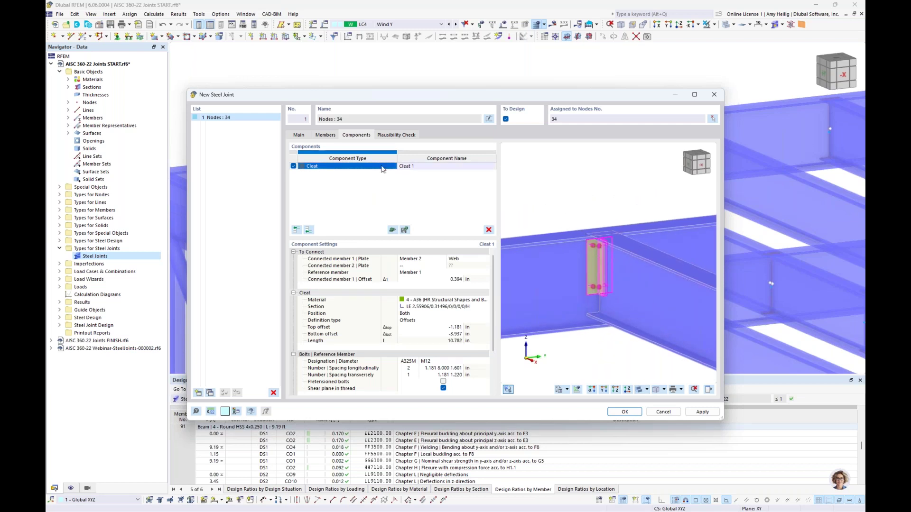
mouse_move(581, 296)
middle_mouse_down()
mouse_move(582, 310)
mouse_move(588, 294)
middle_mouse_up()
scroll(588, 294, "up", 3)
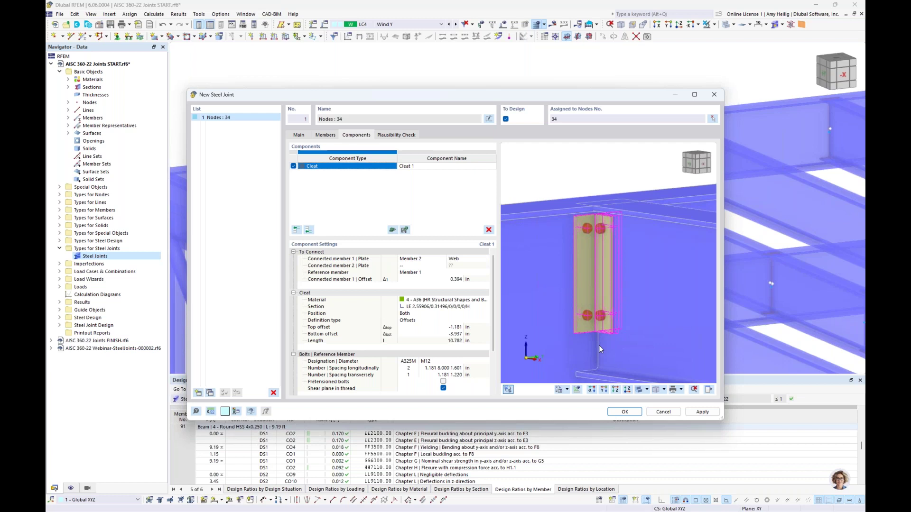
left_click(602, 392)
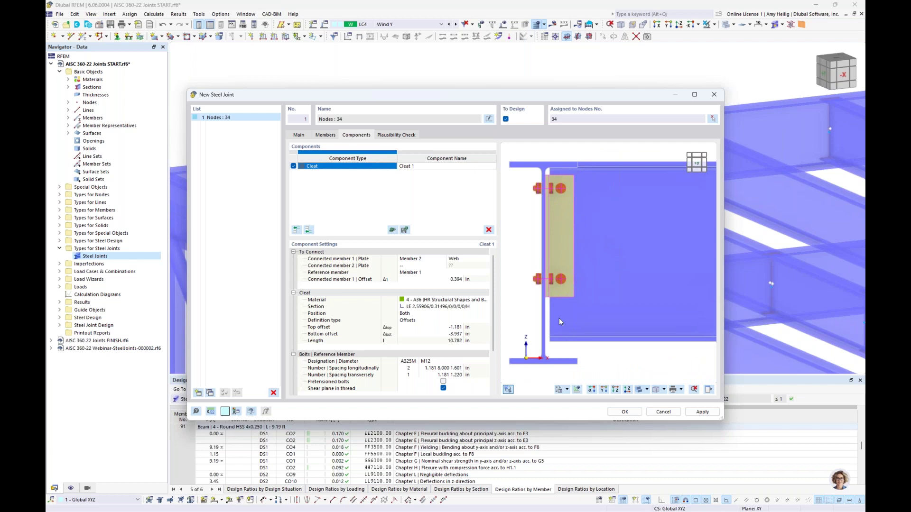
left_click(454, 279)
type("0.25")
key("Return")
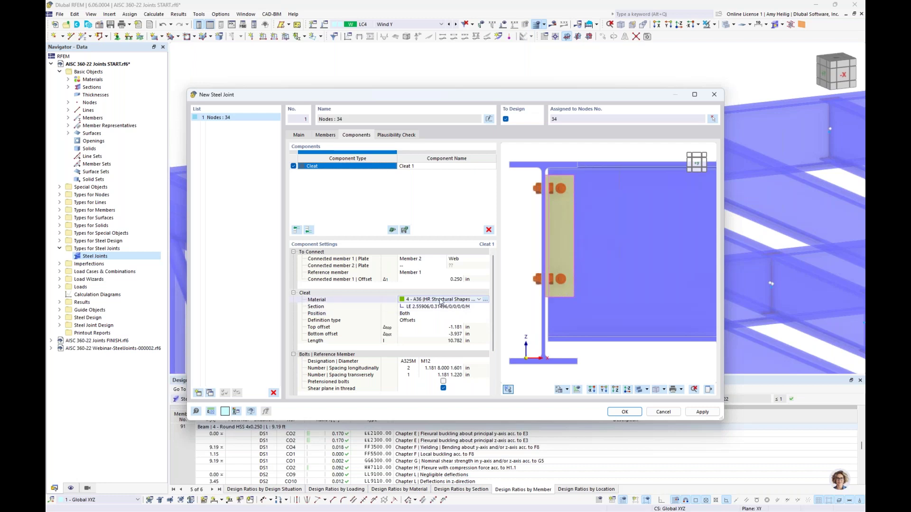
Change the cleat's section to the standardized equal-leg angle L 3x3x1/4 from AISC 16
left_click(439, 307)
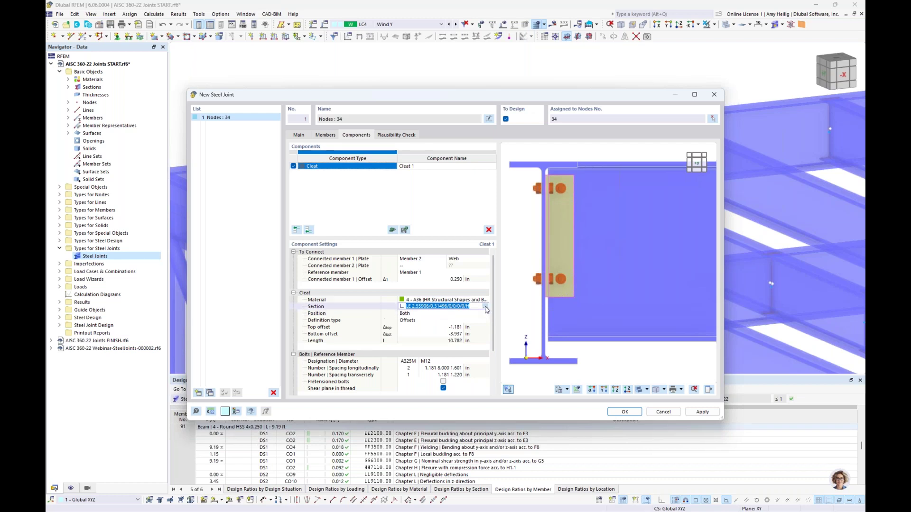
left_click(486, 308)
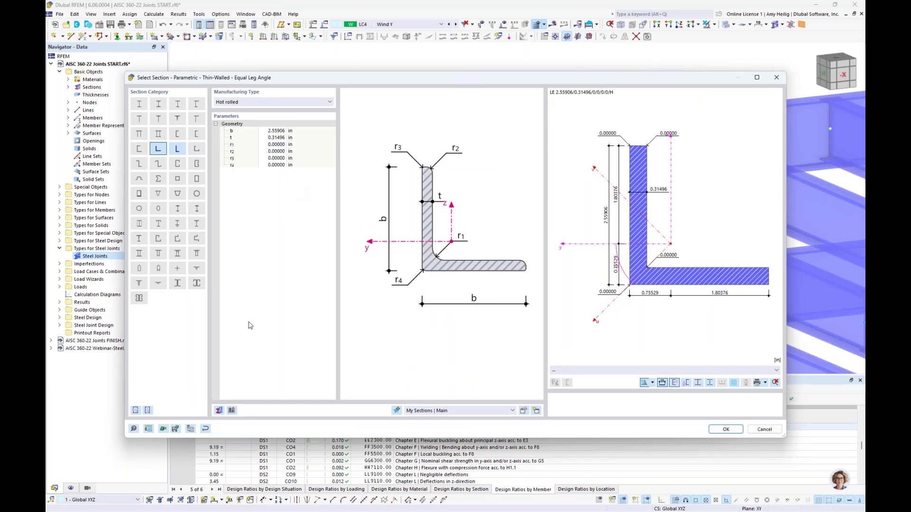
left_click(206, 429)
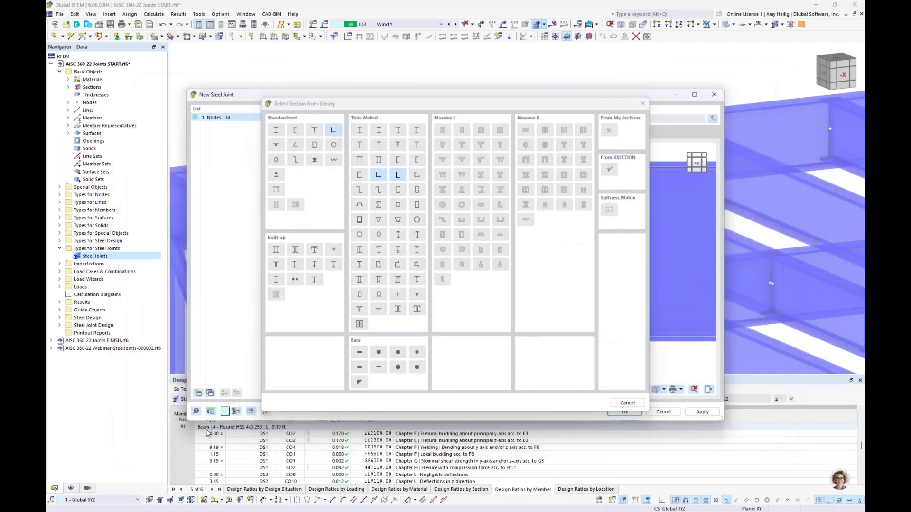
left_click(333, 132)
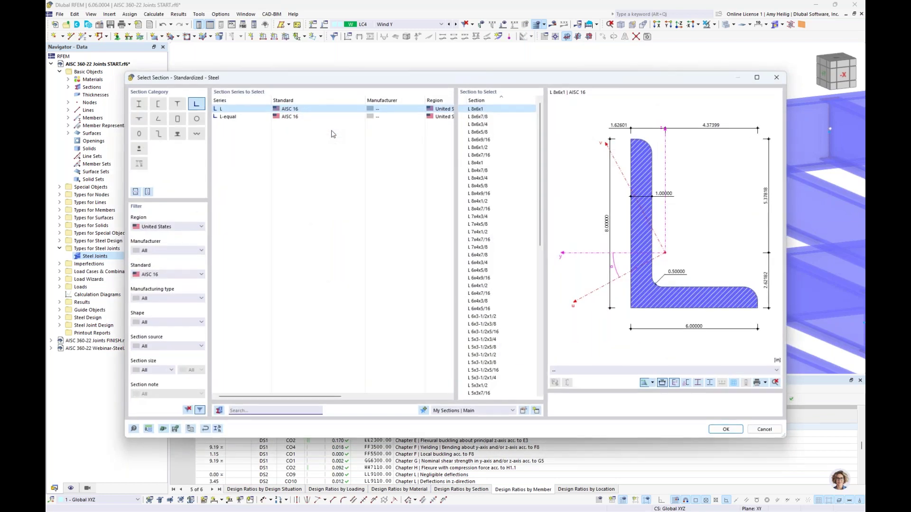
left_click(174, 274)
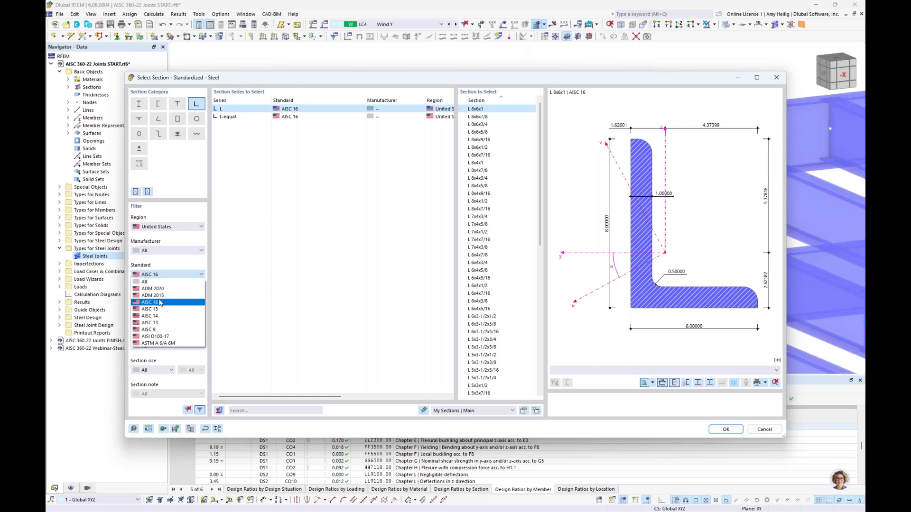
left_click(160, 302)
left_click(246, 116)
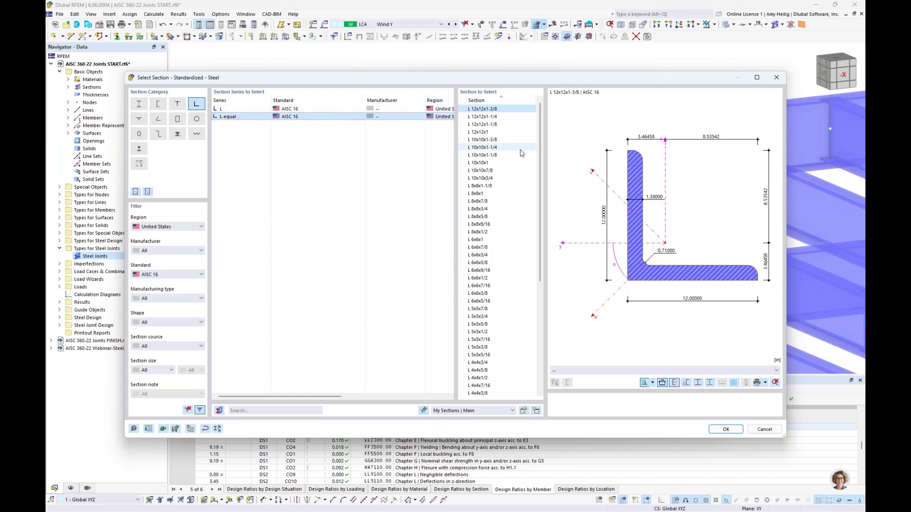
scroll(530, 276, "down", 8)
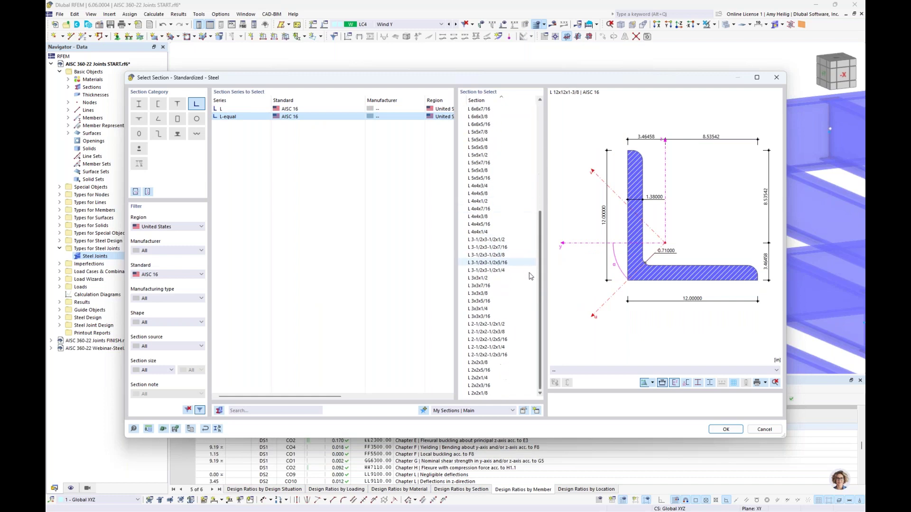
left_click(498, 308)
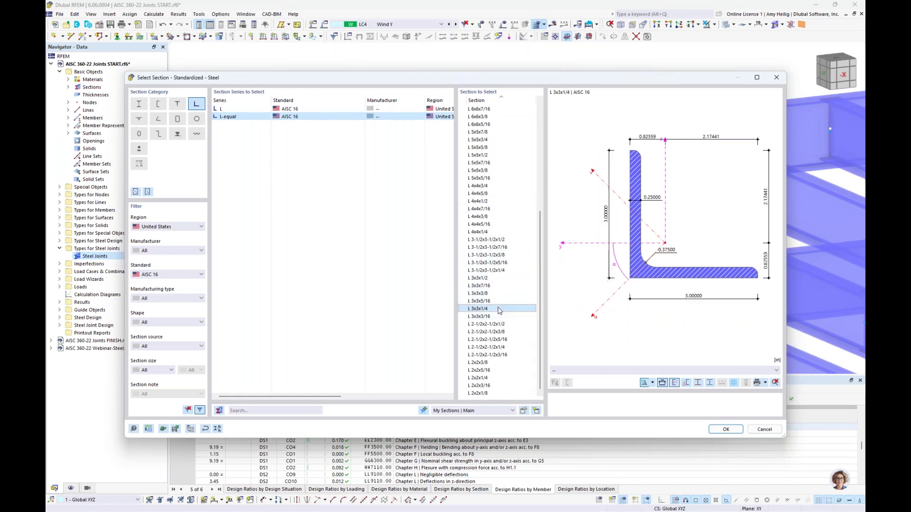
left_click(725, 429)
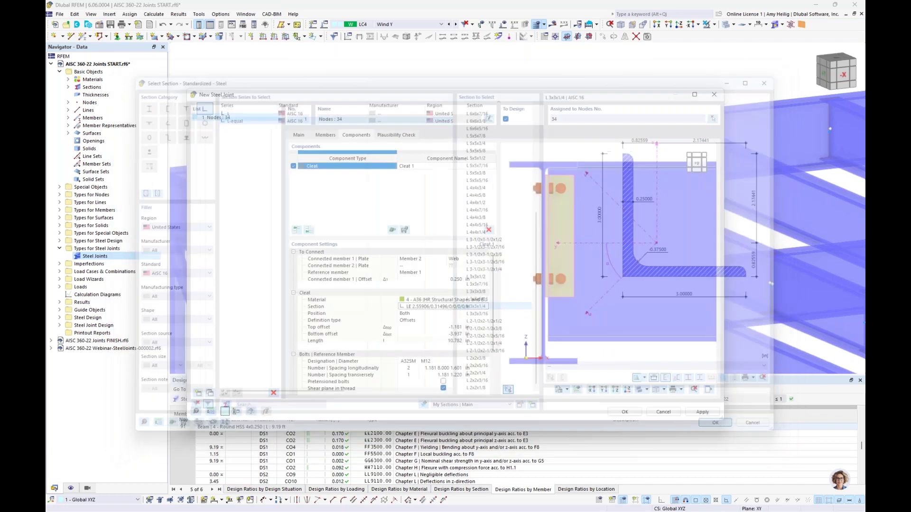
Define the cleat by length and position, with a length of 10 in and an eccentricity of 0 in
middle_click_drag(503, 318, 600, 280, "ctrl")
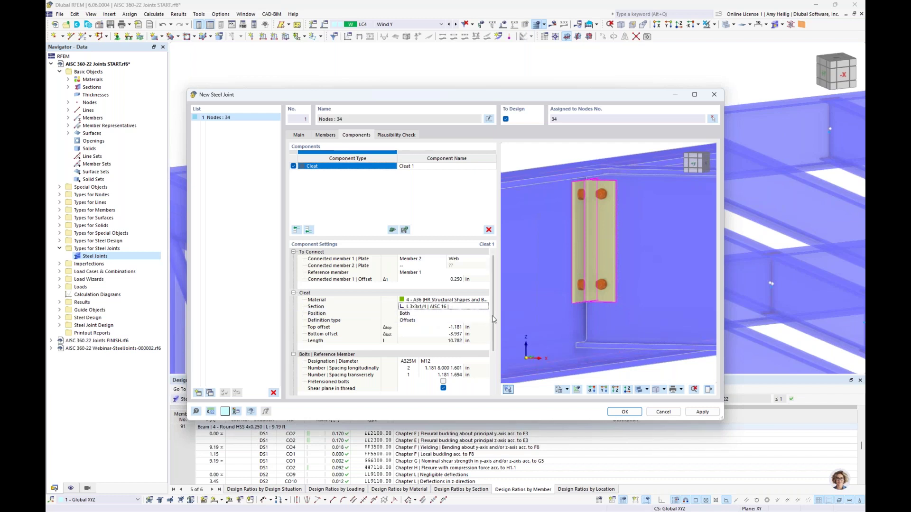
scroll(494, 318, "down", 1)
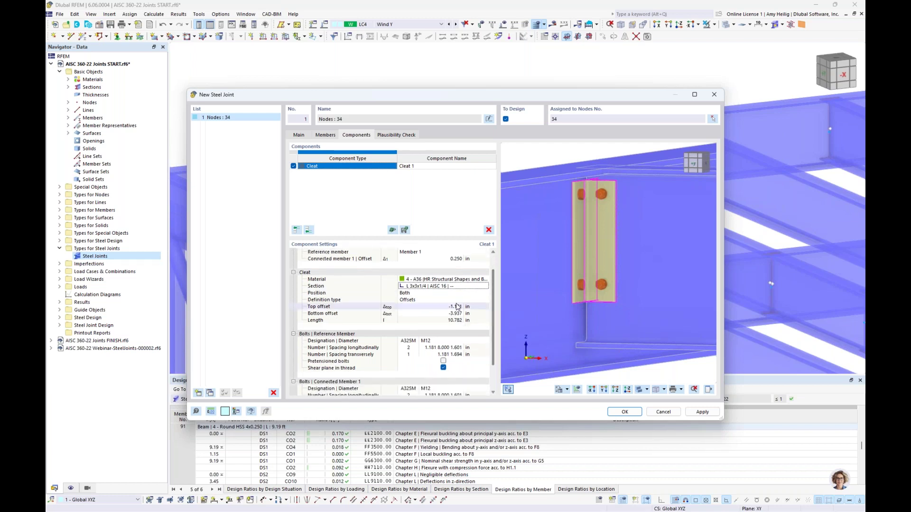
left_click(441, 300)
left_click(423, 310)
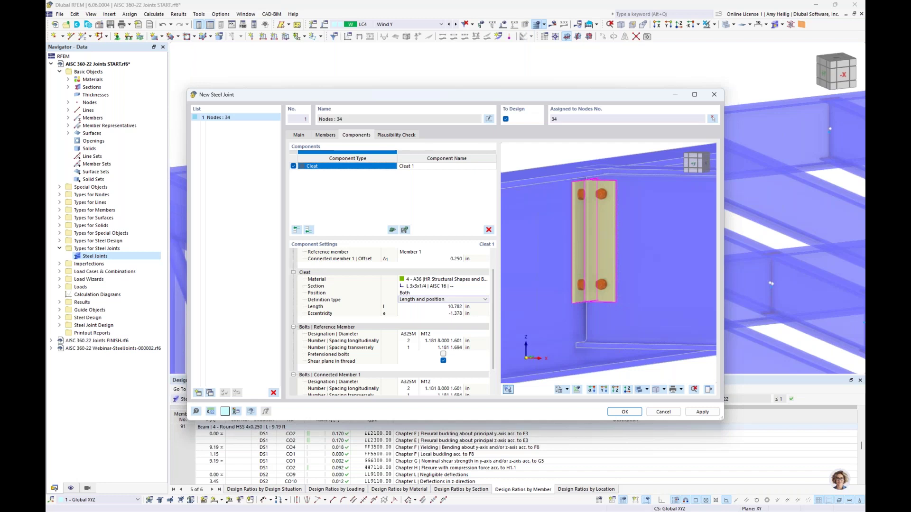
left_click(434, 307)
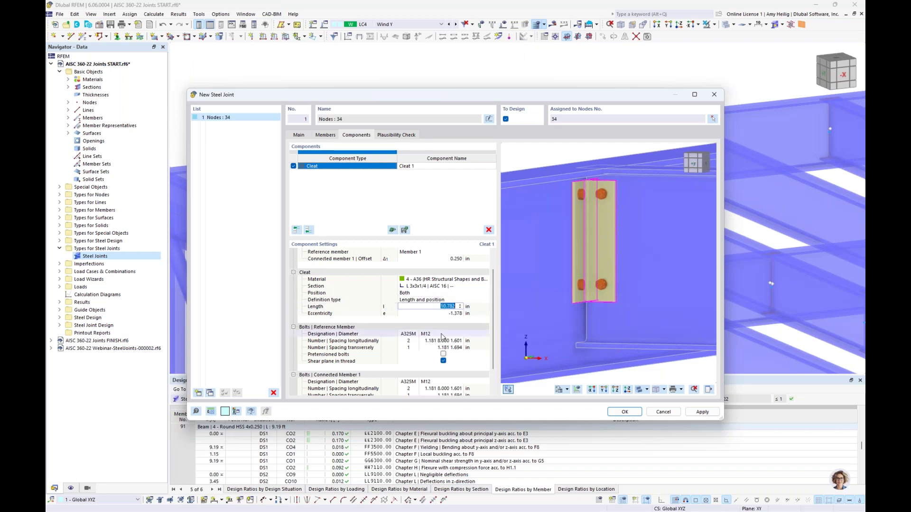
type("10")
key("Tab")
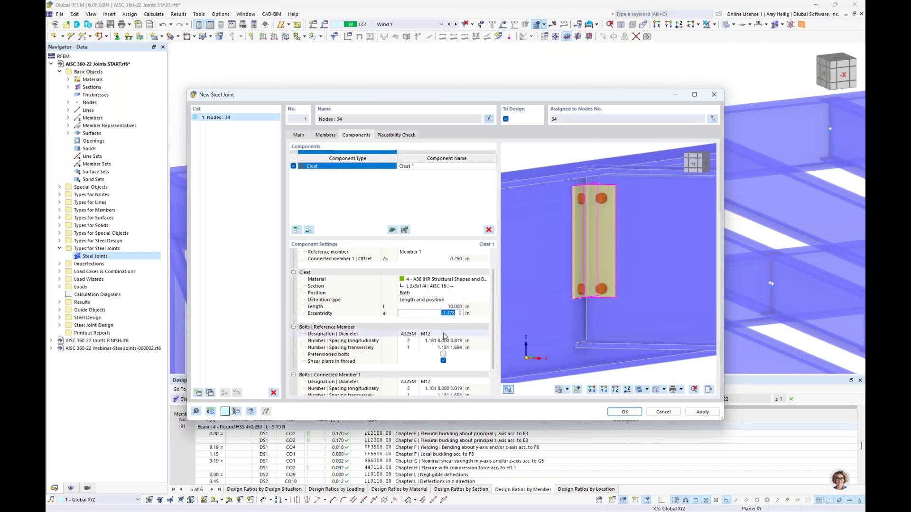
type("0")
key("Tab")
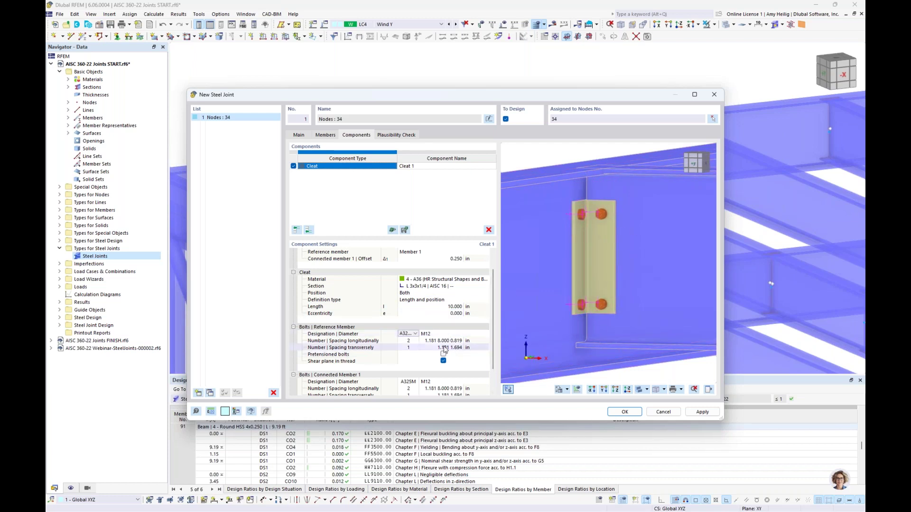
Change the bolts on the reference member to A325 with 1/2' diameter and set three bolts longitudinally
middle_click_drag(619, 293, 587, 266, "ctrl")
scroll(587, 267, "up", 2)
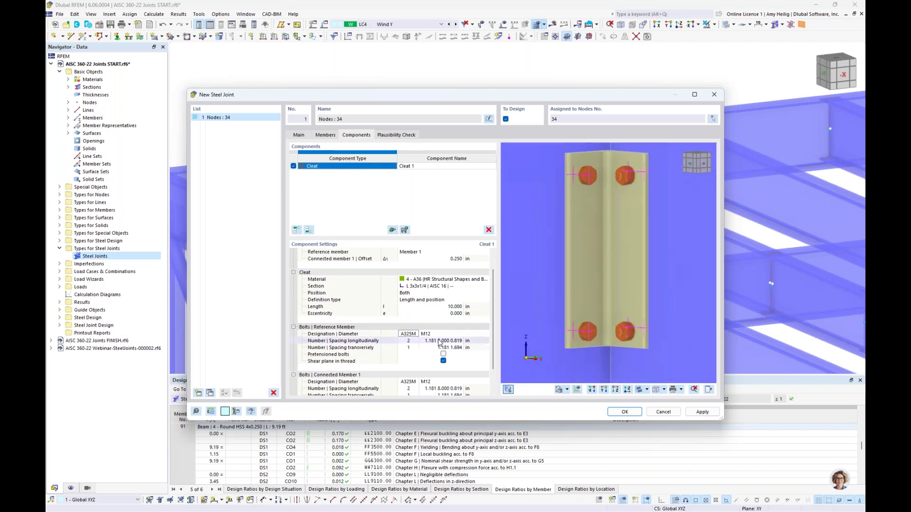
left_click(414, 334)
left_click(414, 341)
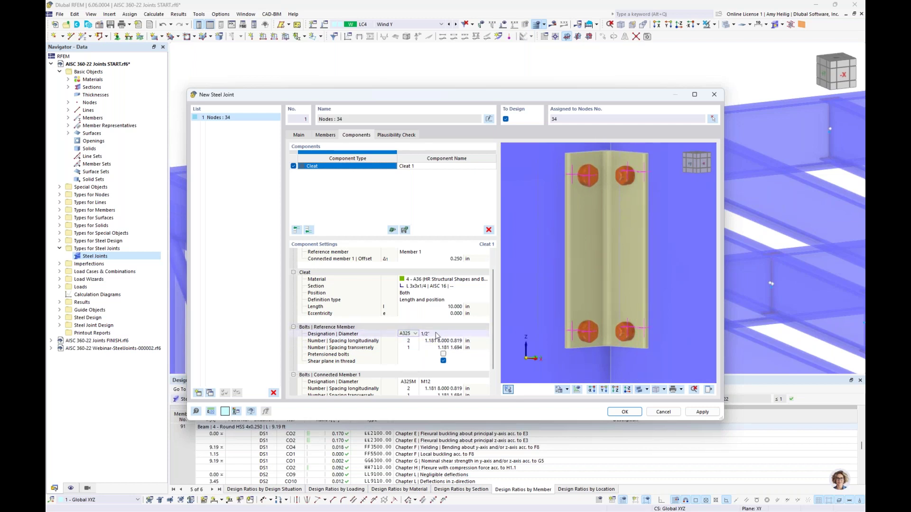
left_click(416, 342)
left_click(416, 340)
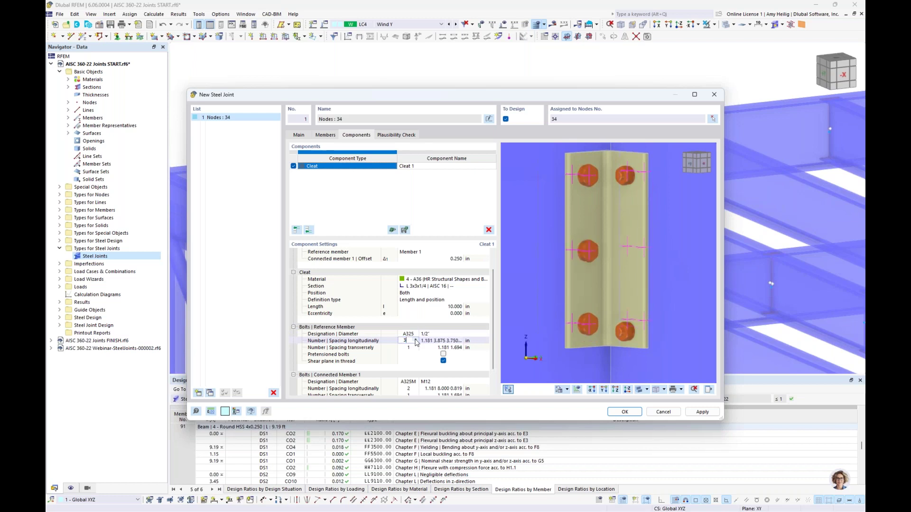
Set the reference member's bolt spacing to 1.625 3.375 3.375 1.625 in longitudinally and 1.375 1.500 in transversely
left_click(427, 343)
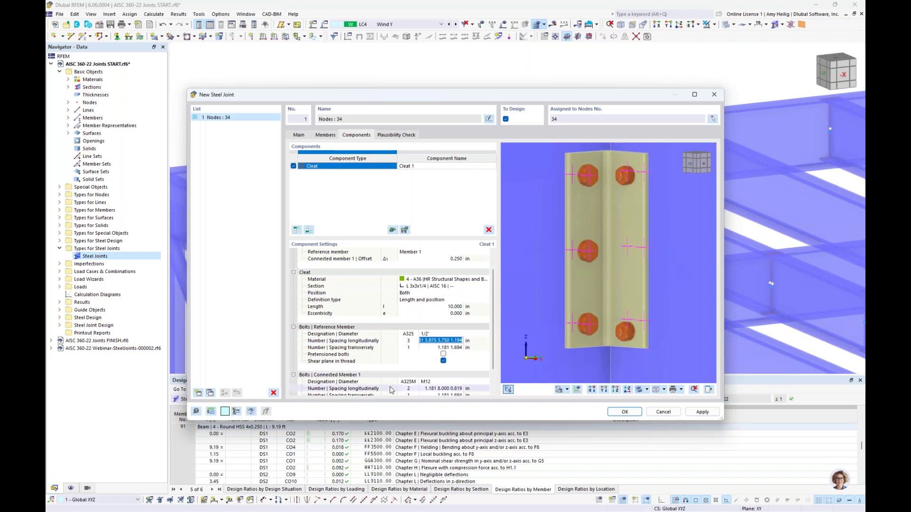
type("1.625")
type("3.375 3.375")
key("Tab")
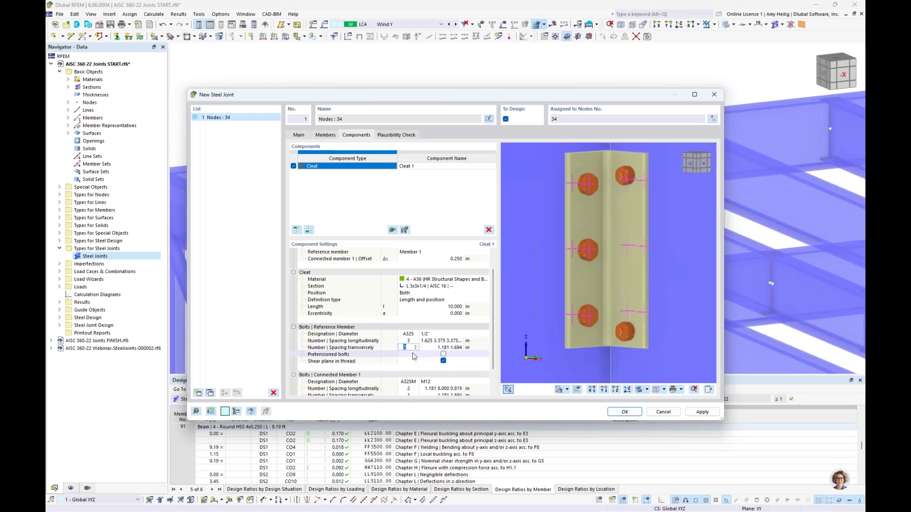
key("Tab")
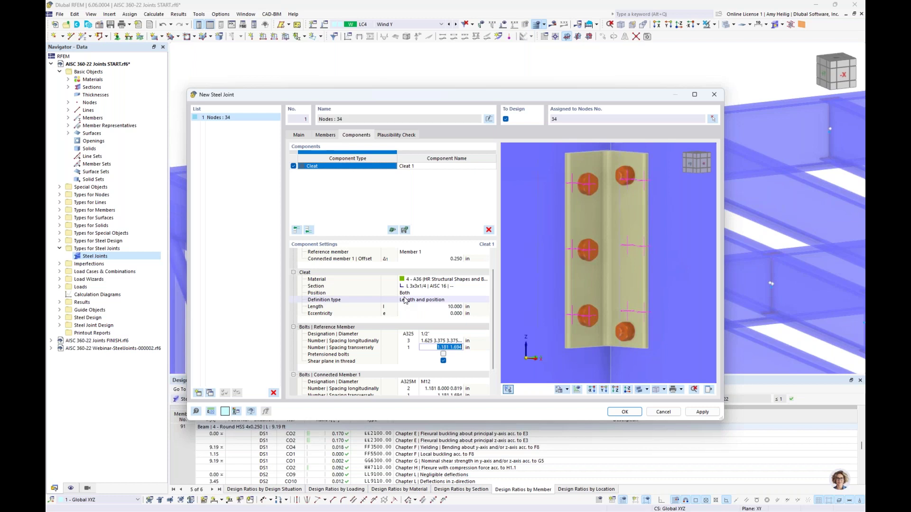
type("1.375")
key("Return")
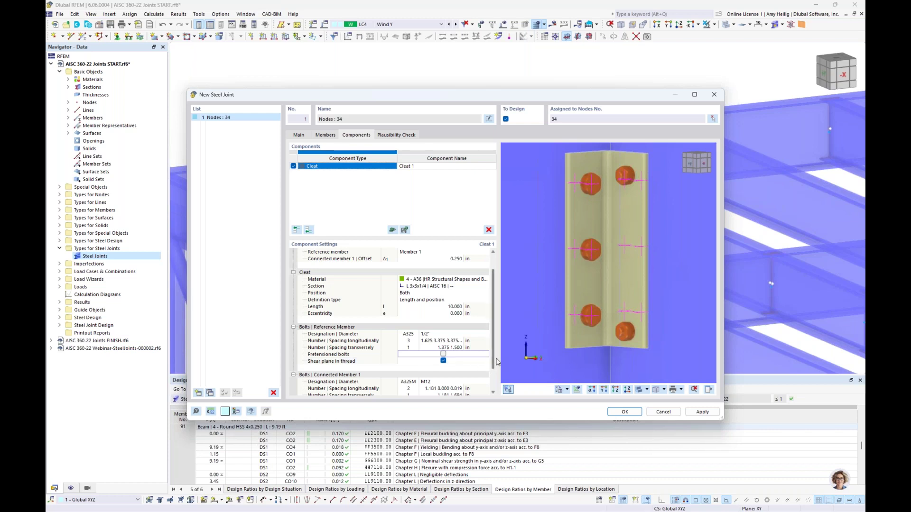
Change the bolts on connected member 1 to A325 with 1/2' diameter and set three bolts longitudinally
scroll(493, 362, "down", 1)
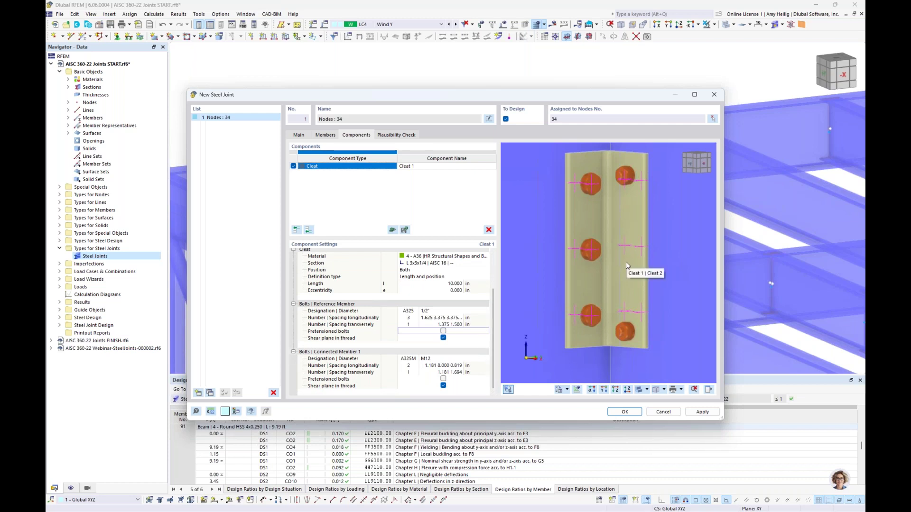
left_click(409, 359)
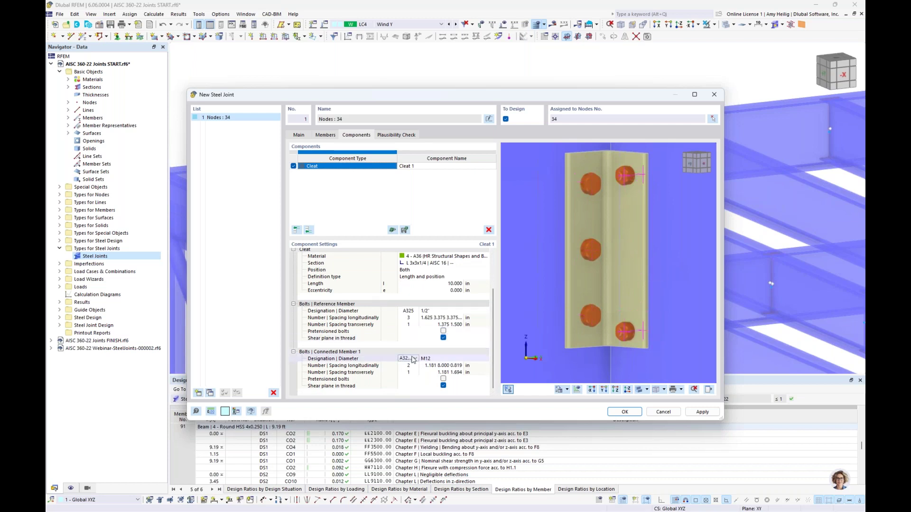
left_click(416, 359)
left_click(407, 369)
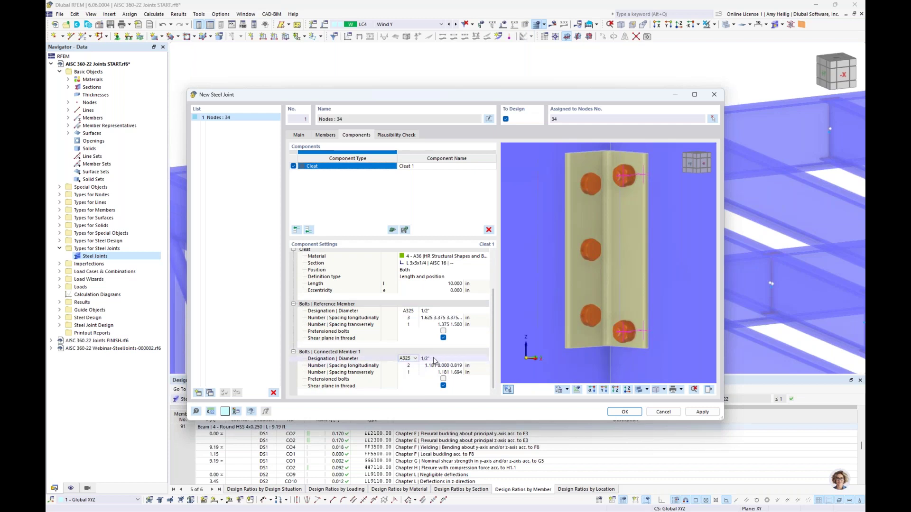
left_click(417, 365)
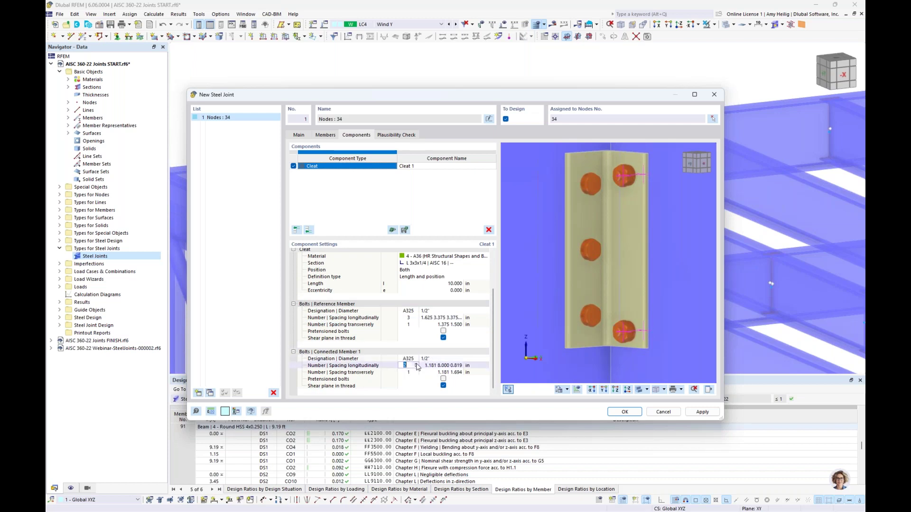
left_click(417, 364)
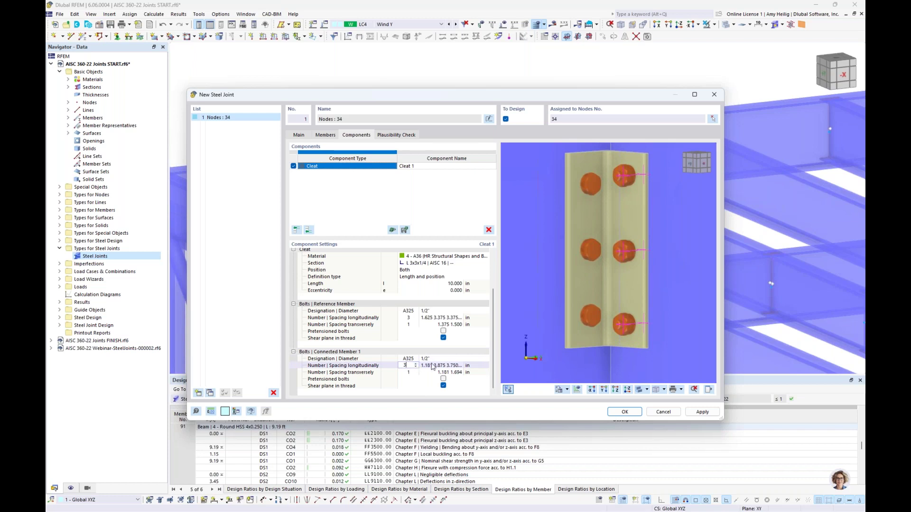
Copy the reference member's longitudinal bolt spacing, 1.625 3.375 3.375 1.625 in, to the bolts of connected member 1
left_click(442, 317)
key("ctrl+c")
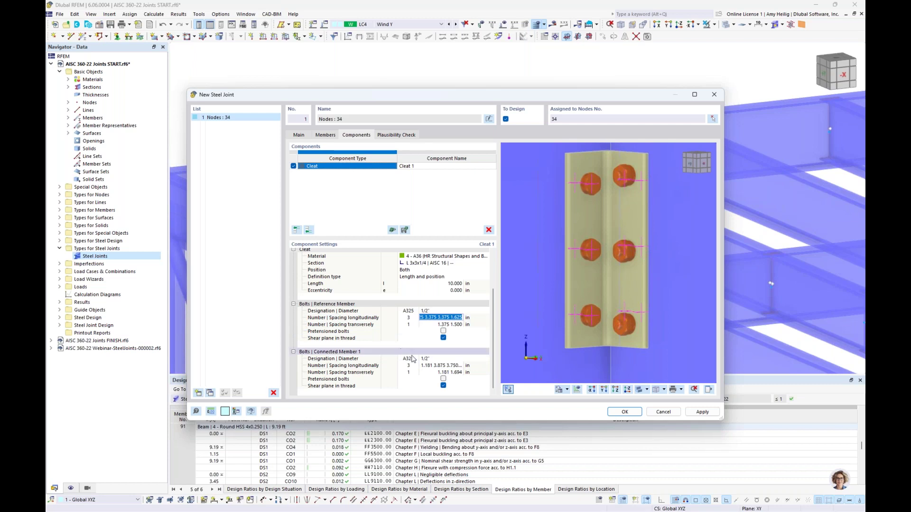
left_click(433, 366)
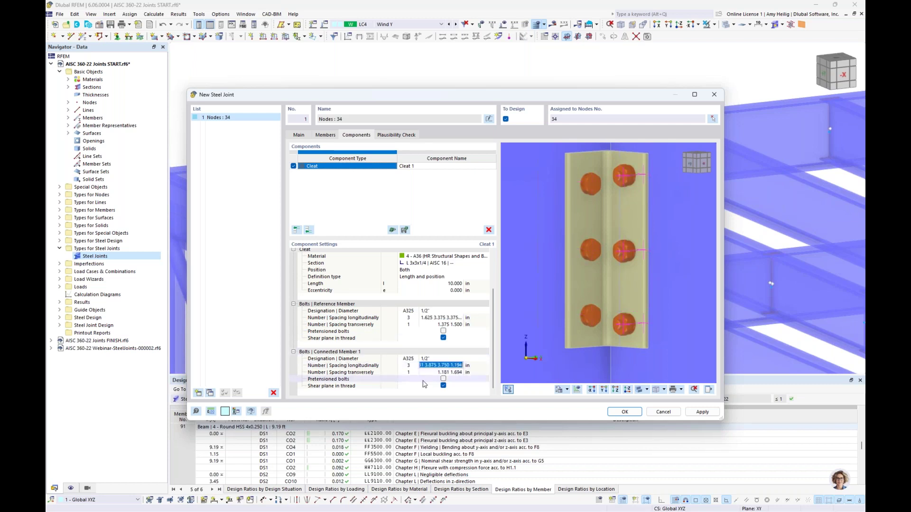
key("ctrl+v")
key("Tab")
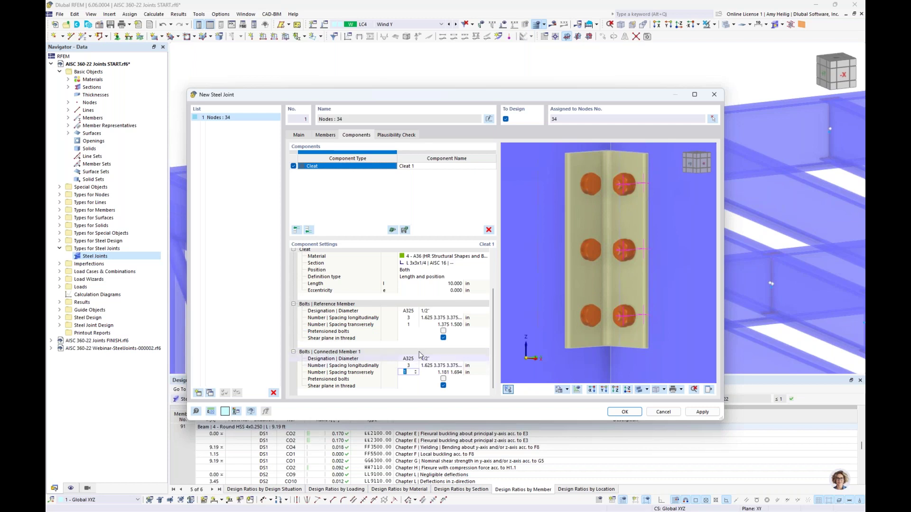
Copy the reference member's transverse bolt spacing, 1.375 1.500 in, to the bolts of connected member 1
left_click(440, 324)
key("ctrl+c")
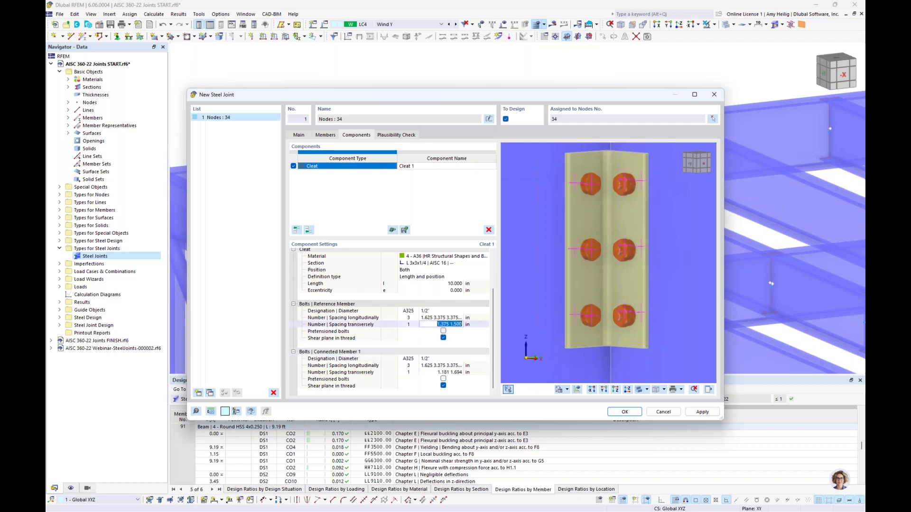
left_click(441, 372)
key("ctrl+v")
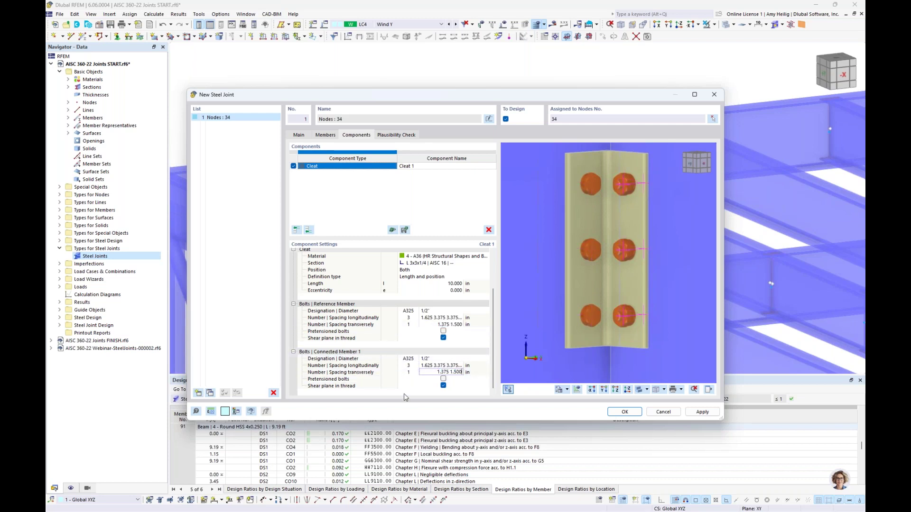
left_click(458, 366)
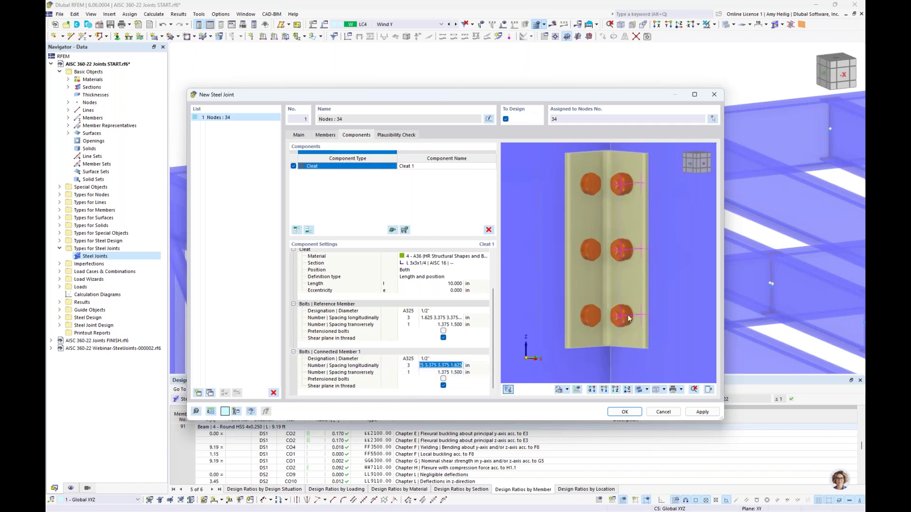
scroll(619, 298, "down", 3)
middle_click_drag(685, 289, 641, 287, "ctrl")
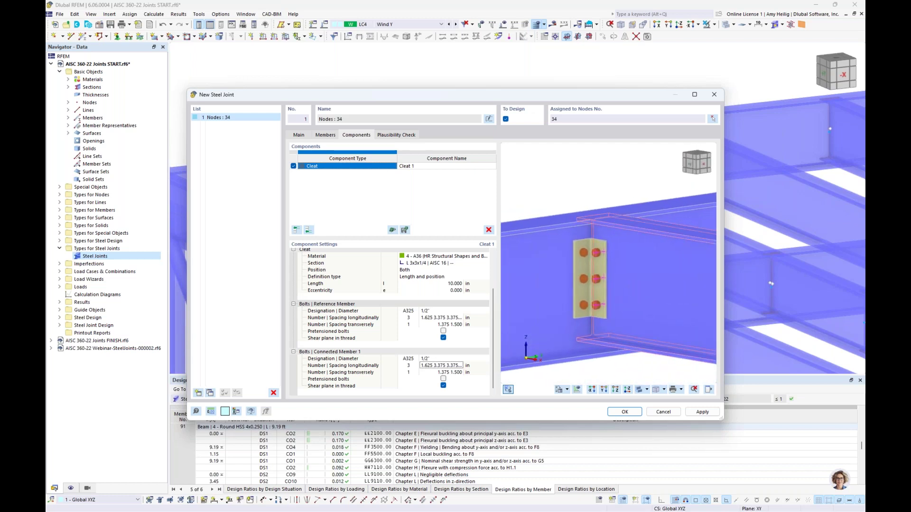
Run through the joint's plausibility check and highlight each listed plate conflict in the model
left_click(407, 135)
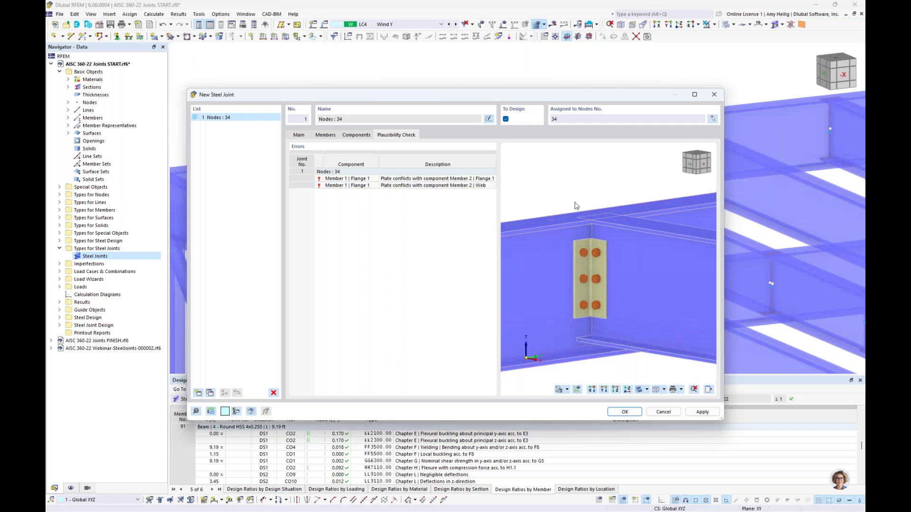
left_click(445, 178)
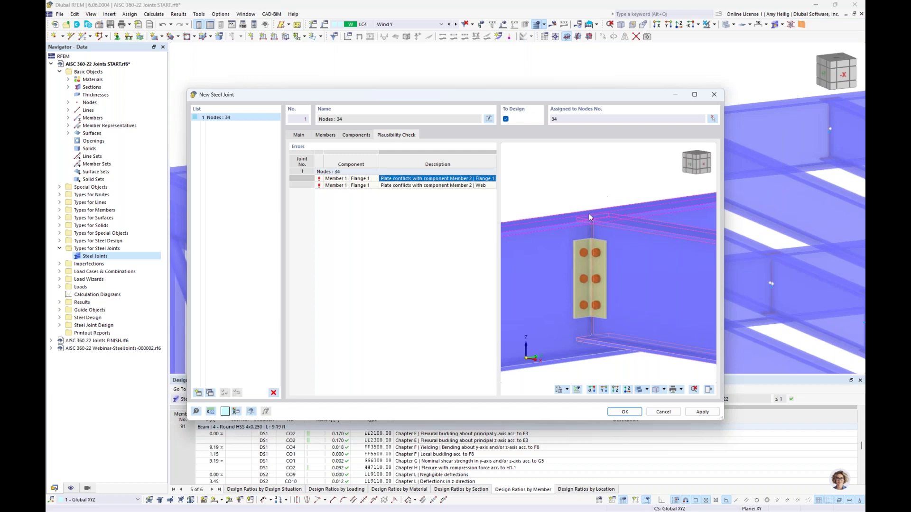
scroll(607, 214, "up", 2)
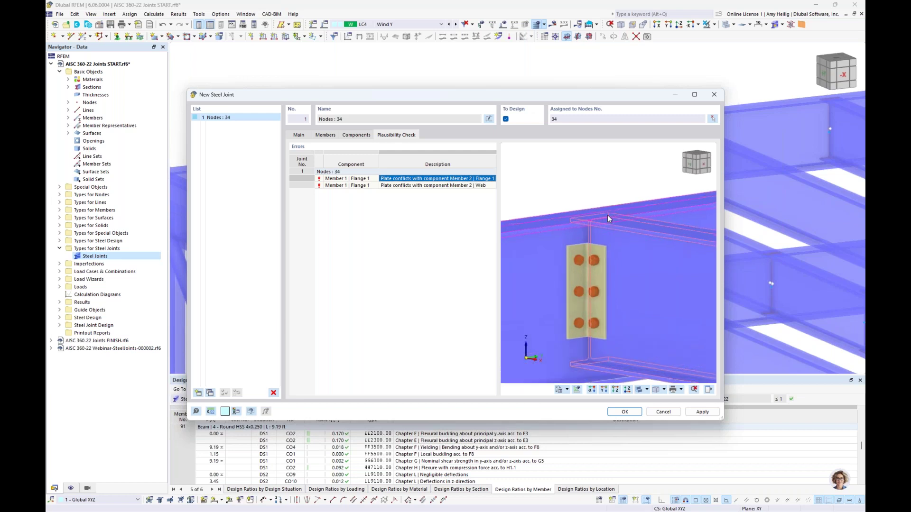
left_click(428, 185)
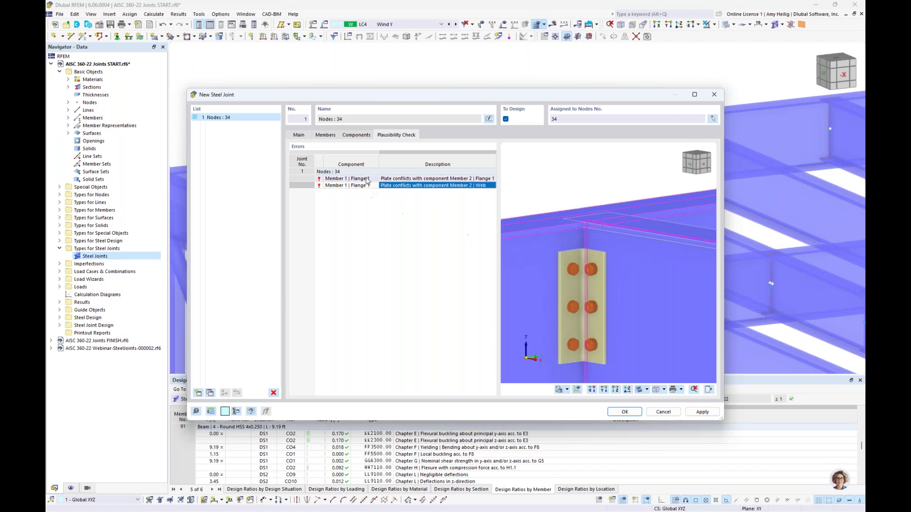
Add a Member Editor modification component to the joint after the cleat
left_click(354, 135)
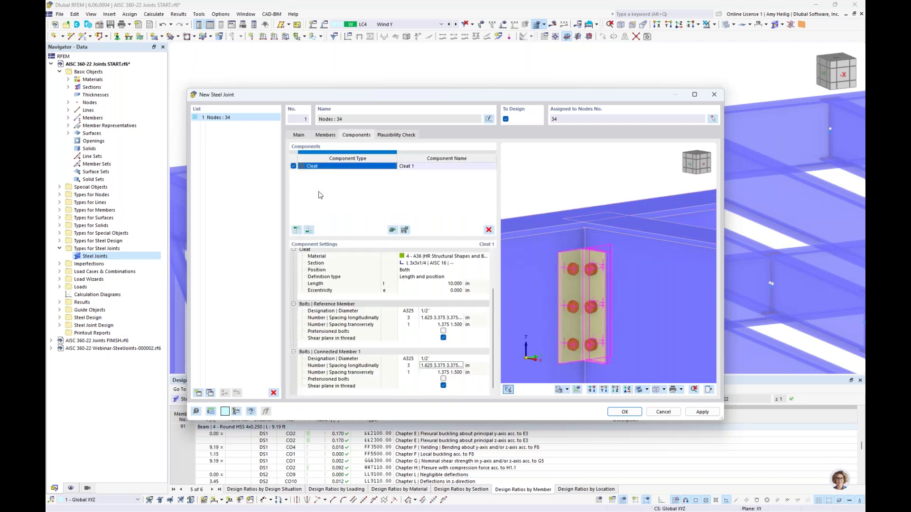
left_click(308, 230)
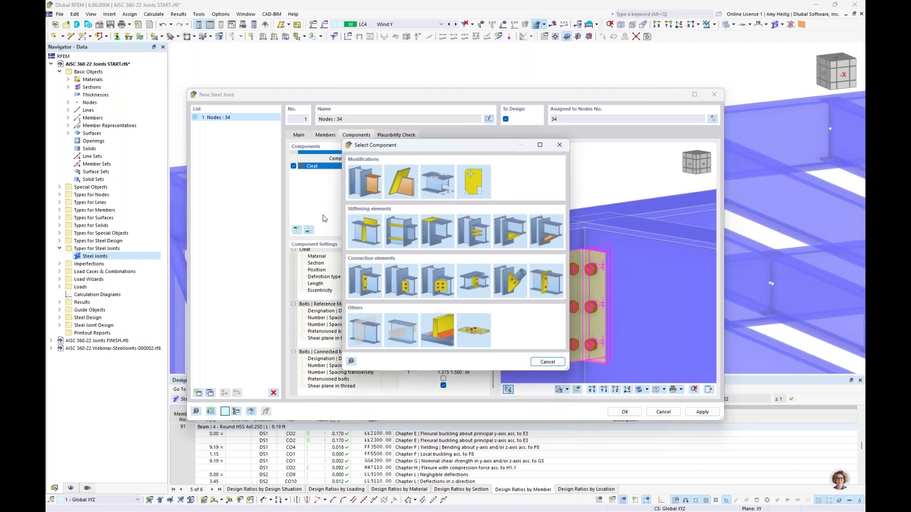
left_click(440, 185)
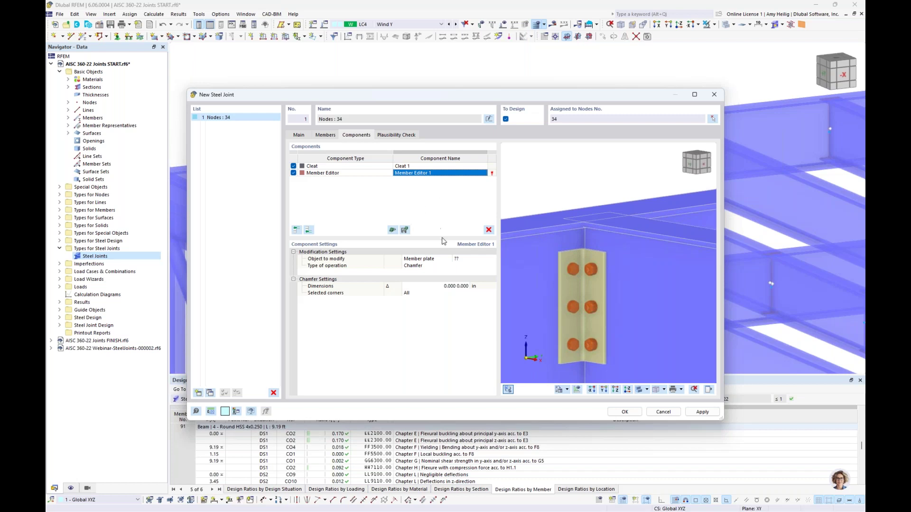
Set the Member Editor to modify a whole member and assign it to Member 2, using a side view of the joint
left_click(603, 390)
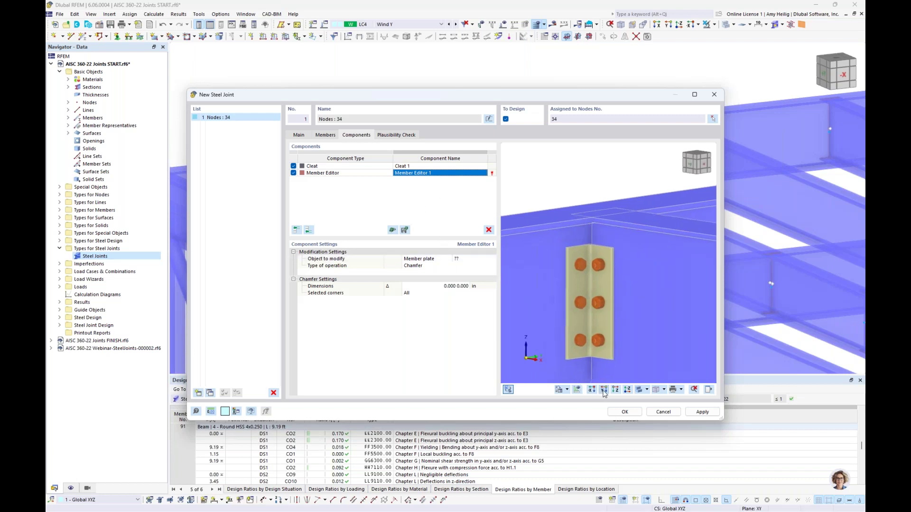
left_click(439, 261)
left_click(447, 259)
left_click(412, 271)
left_click(472, 259)
left_click(473, 259)
left_click(467, 269)
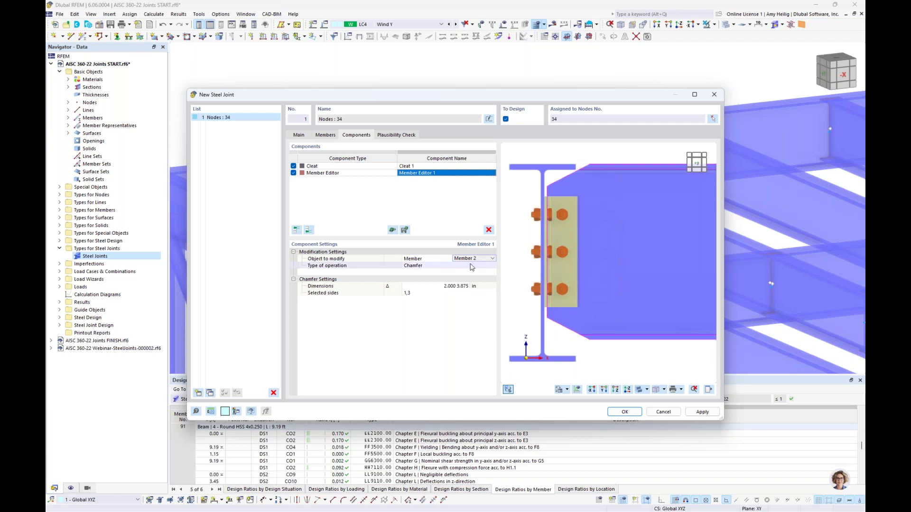
Change the Member Editor operation to Notch and set the notch dimensions to 0.75 and 3.000 in
left_click(419, 267)
left_click(419, 269)
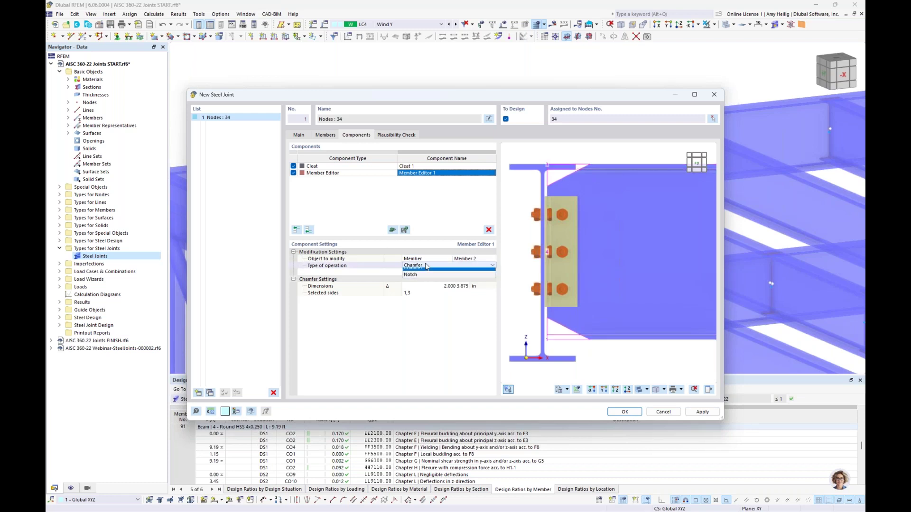
left_click(425, 281)
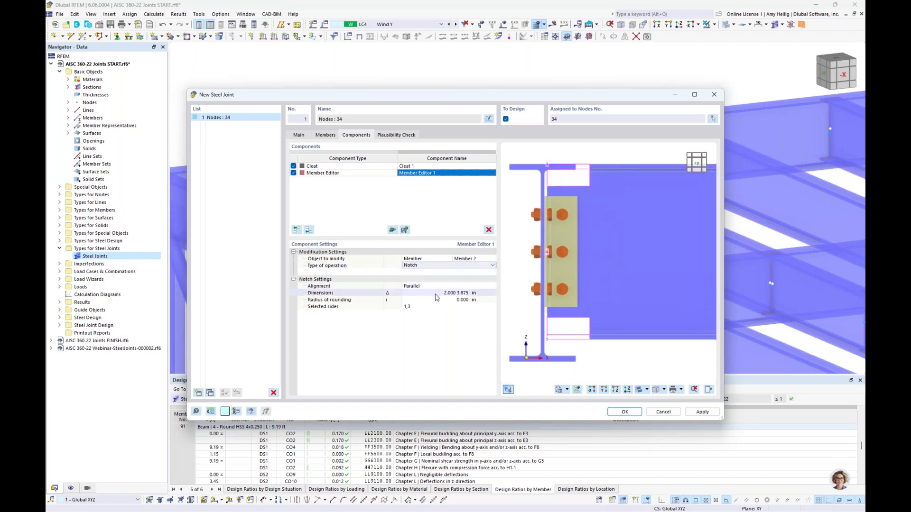
left_click(436, 294)
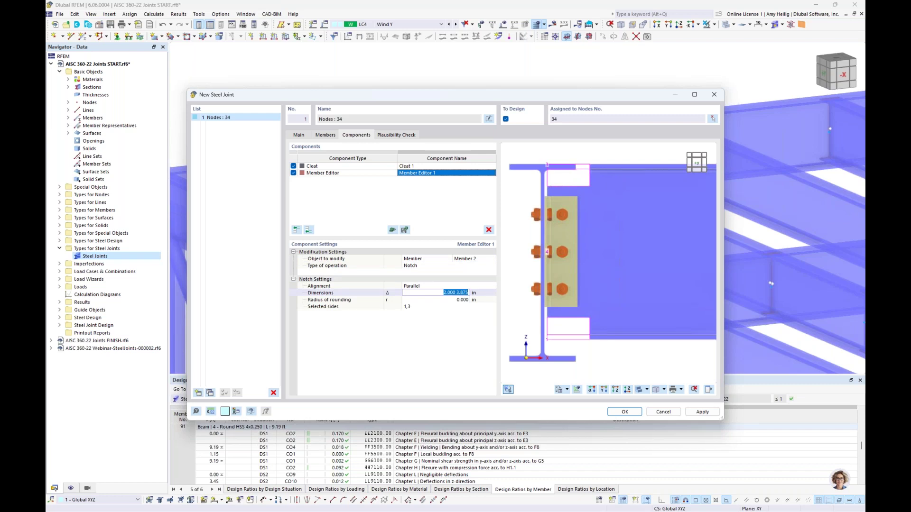
type("0.75")
type(" 3.000")
key("Tab")
scroll(564, 172, "up", 5)
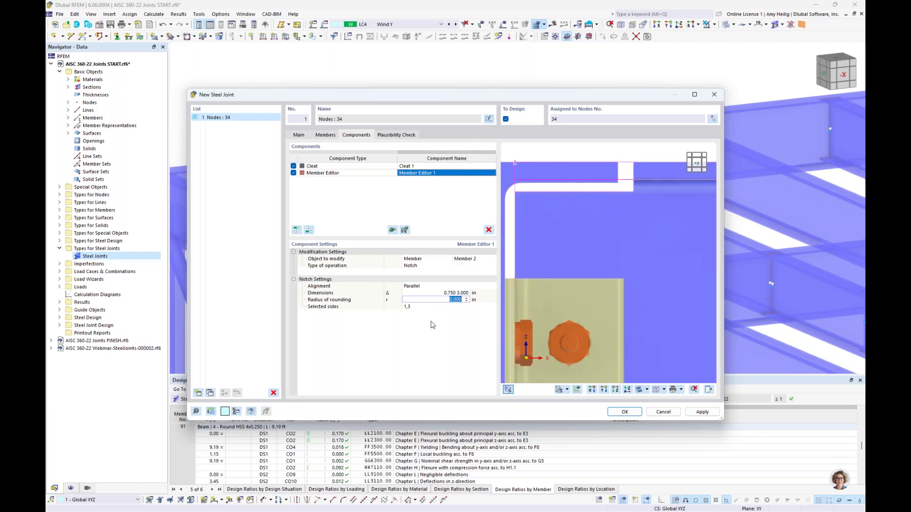
Set the notch's radius of rounding to 0.375 in and view both notches on Member 2
type("0.375")
key("Tab")
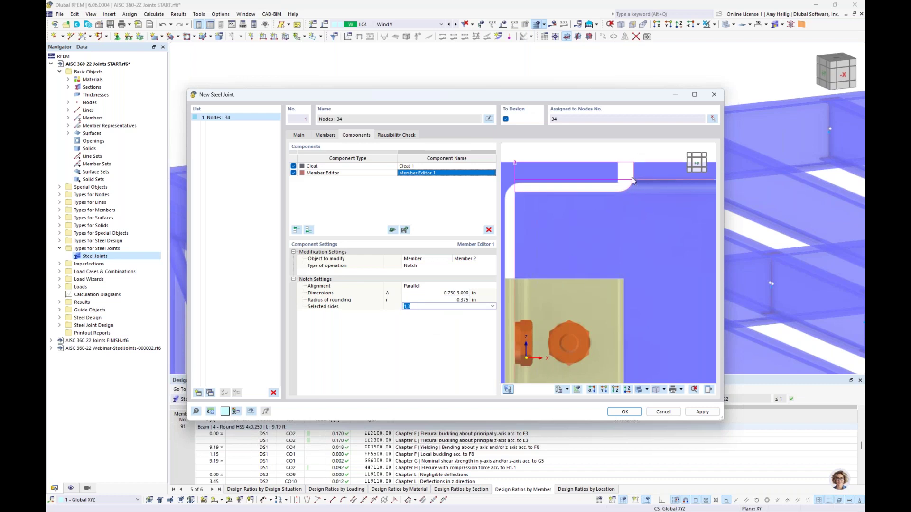
scroll(567, 264, "down", 5)
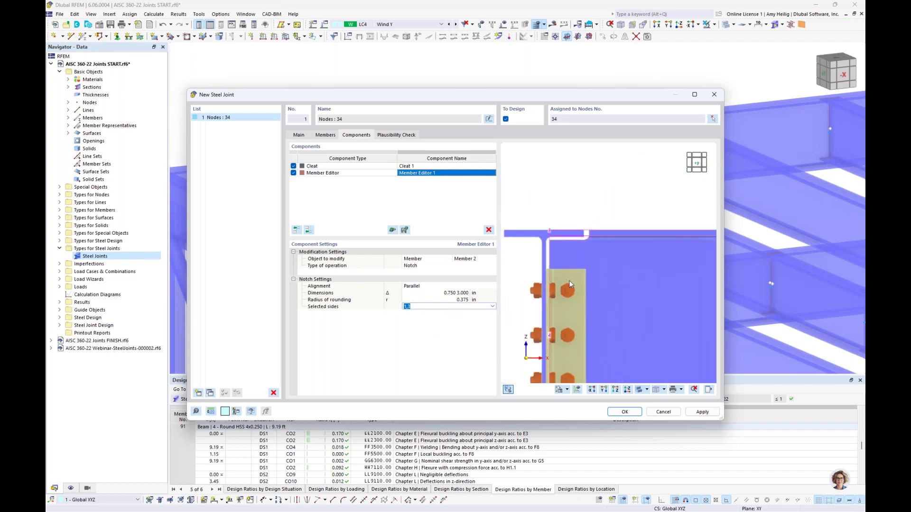
middle_click_drag(576, 253, 591, 236)
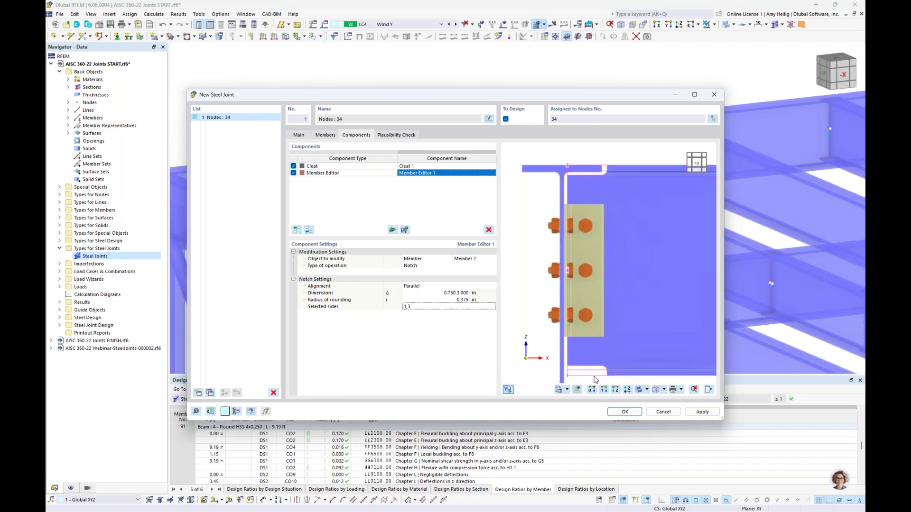
Limit the Member 2 notch to selected side 3 and review the joint's plausibility check
scroll(601, 323, "down", 1)
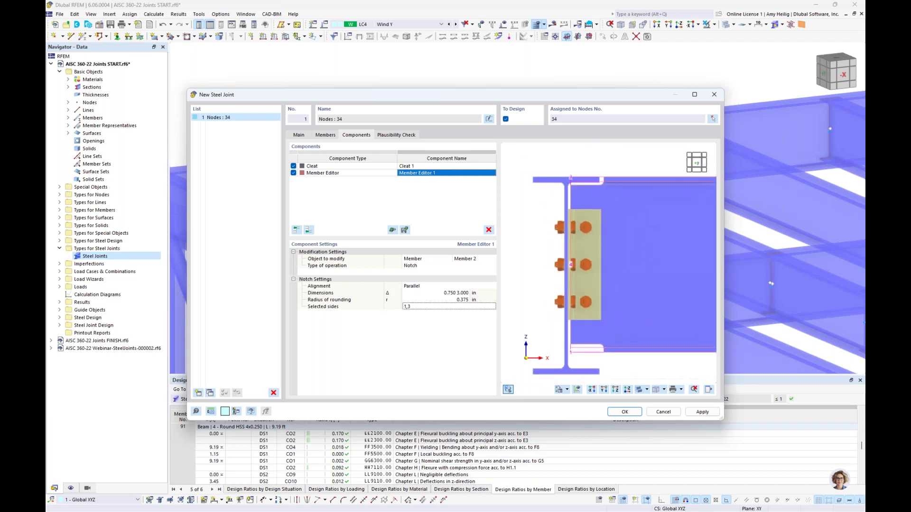
left_click(439, 308)
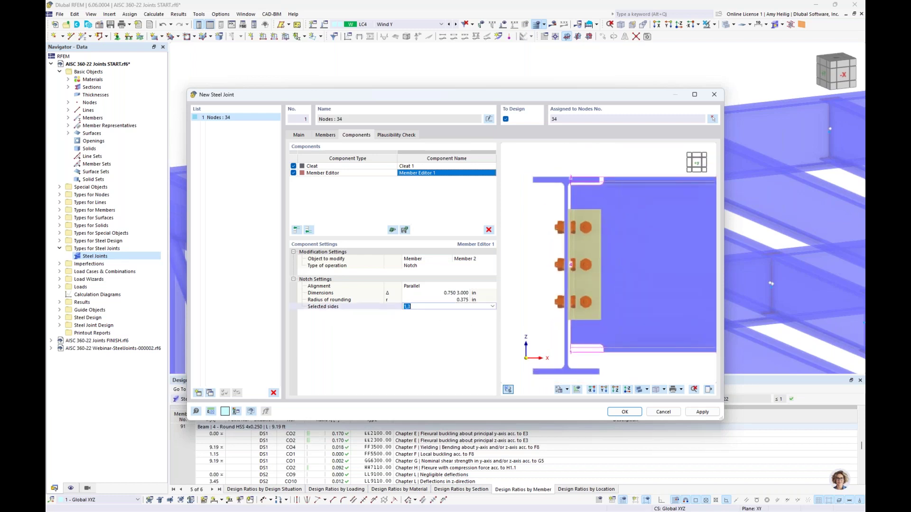
type("3")
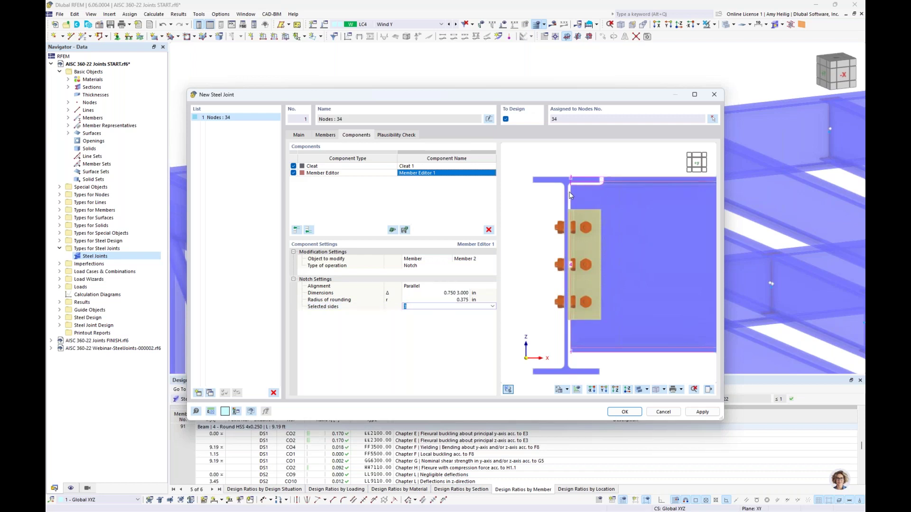
left_click(396, 136)
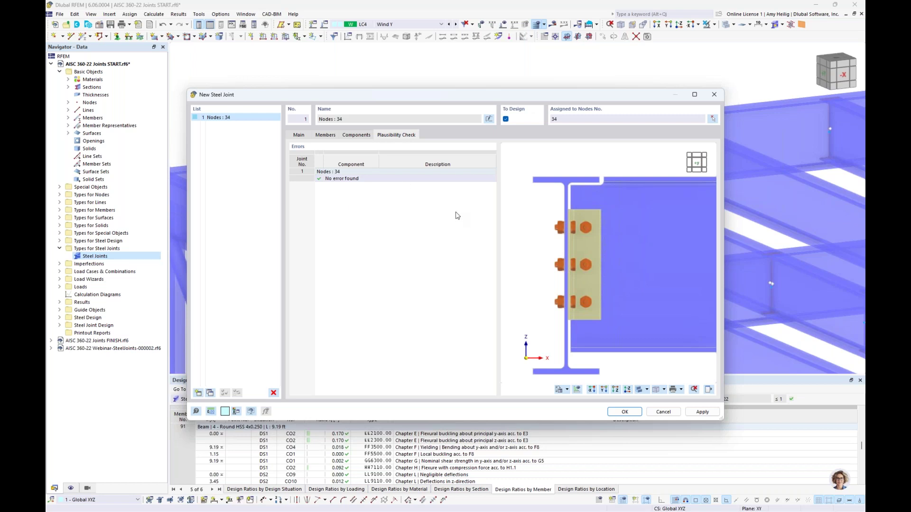
left_click(356, 135)
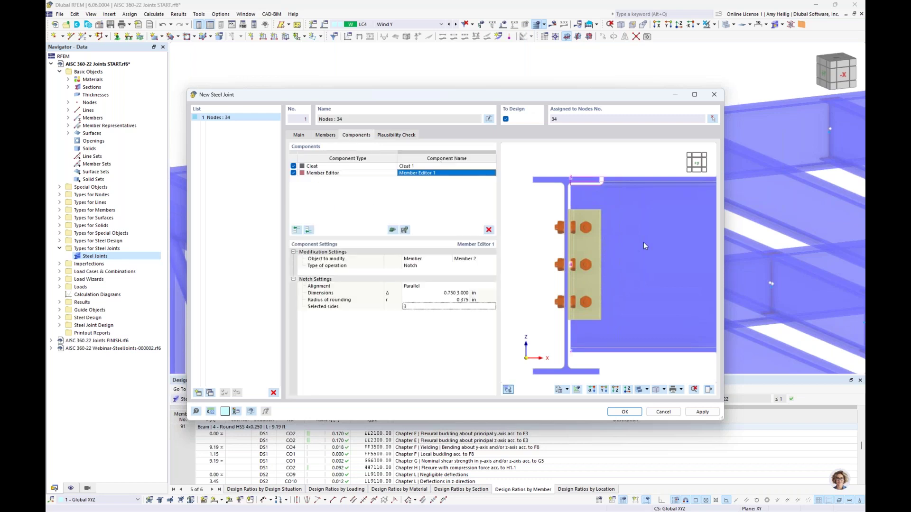
Show the joint preview transparently and measure the distance between two points at the notch on Member 2
middle_click_drag(644, 232, 605, 252, "ctrl")
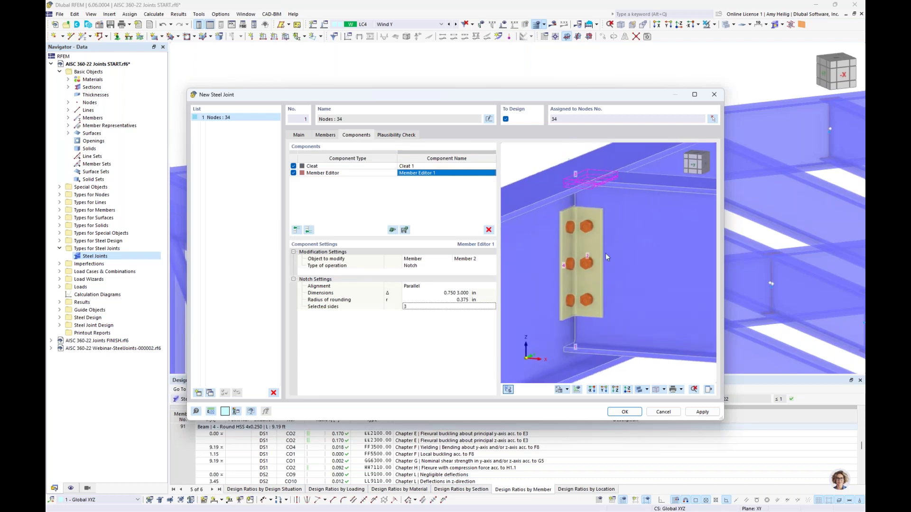
left_click(639, 389)
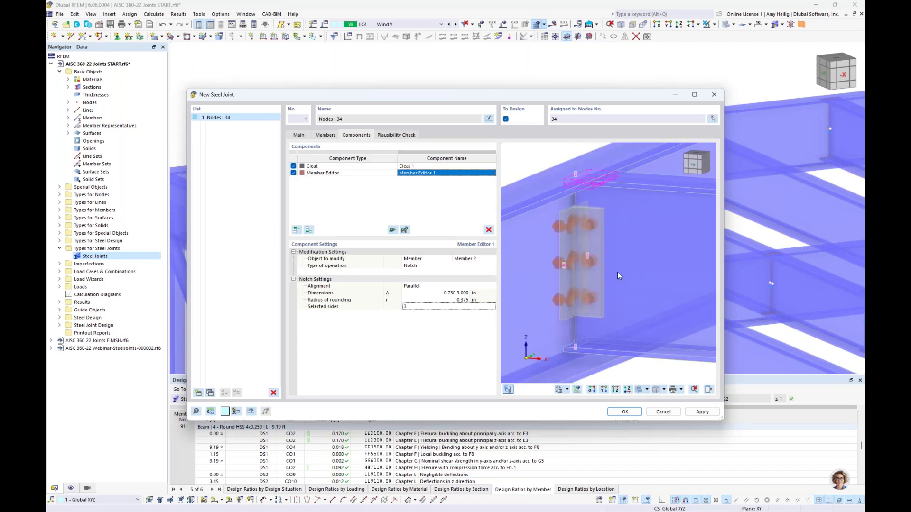
middle_click_drag(617, 272, 620, 260, "ctrl")
right_click(552, 176)
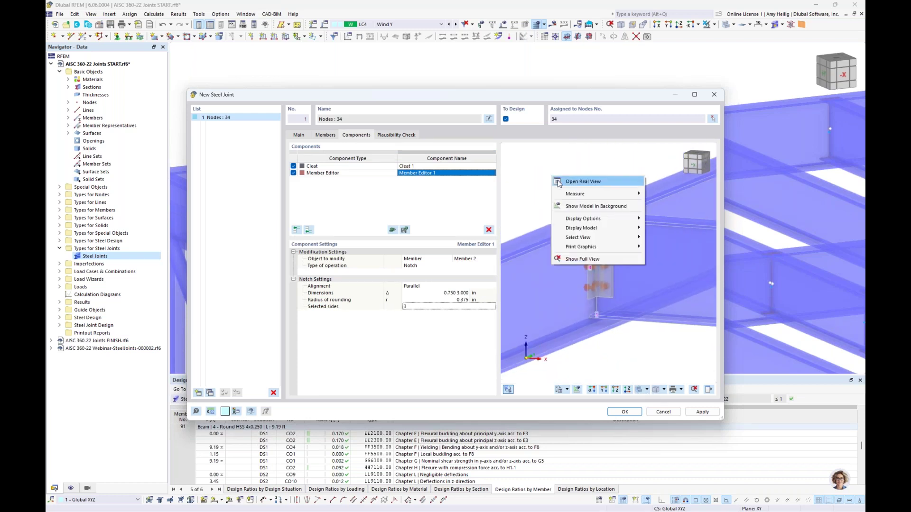
mouse_move(569, 196)
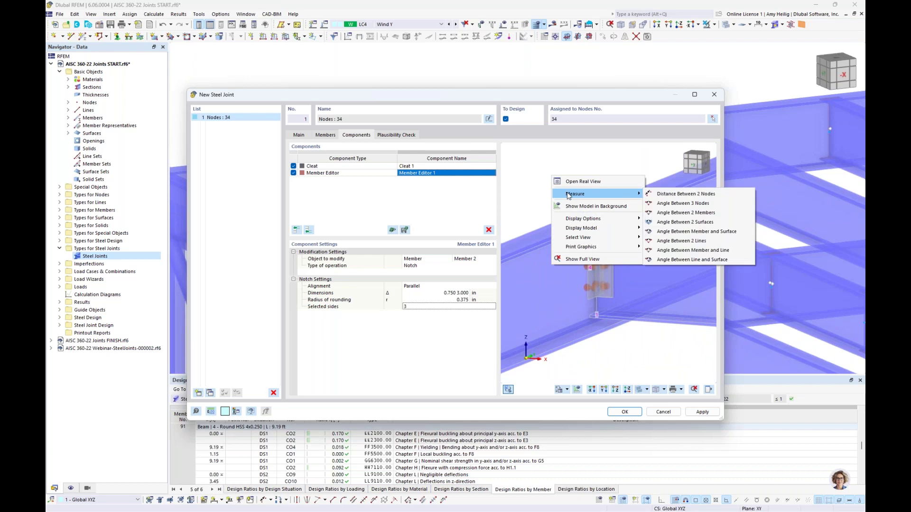
left_click(662, 194)
scroll(596, 219, "up", 3)
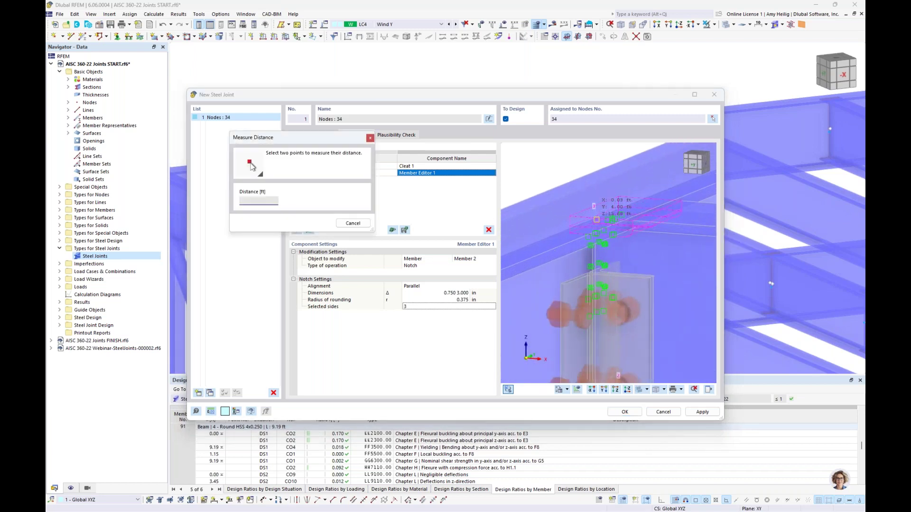
scroll(596, 220, "up", 2)
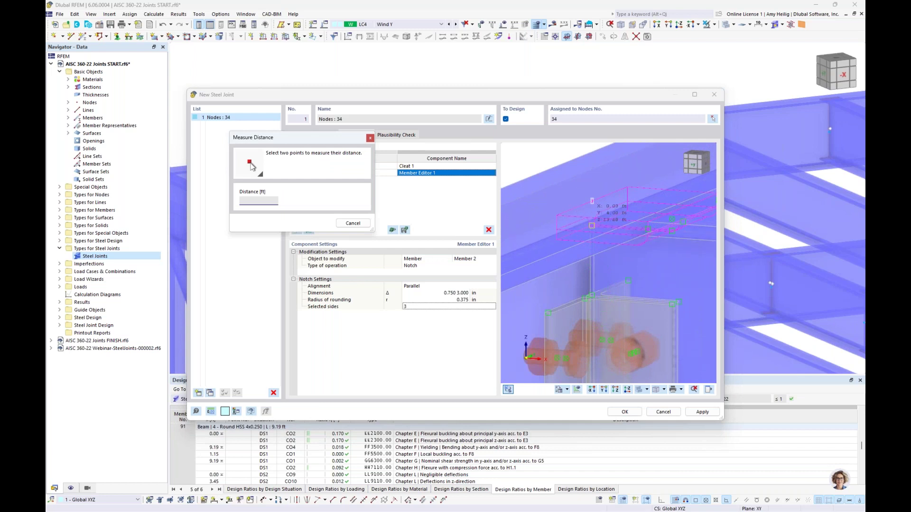
left_click(591, 226)
left_click(595, 224)
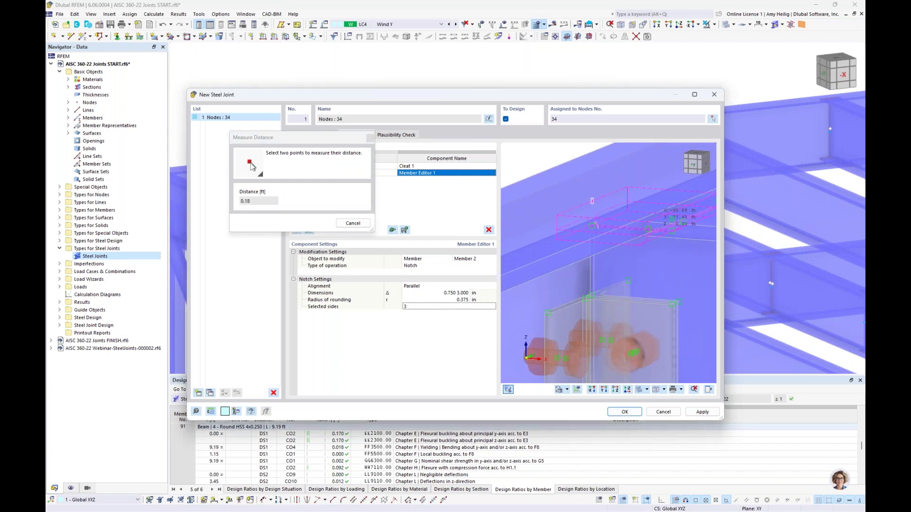
left_click(648, 230)
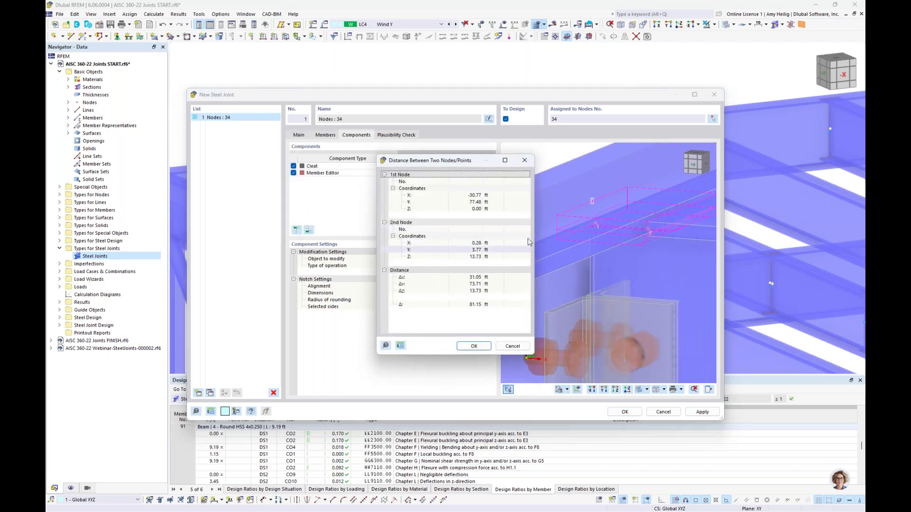
left_click(524, 161)
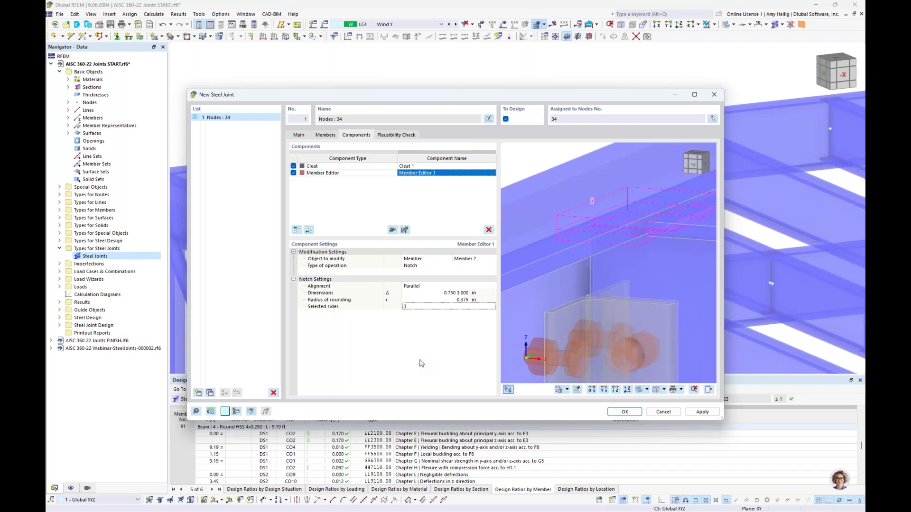
Confirm the new steel joint and display the model in solid rendering to view the cleat at node 34
scroll(623, 223, "down", 6)
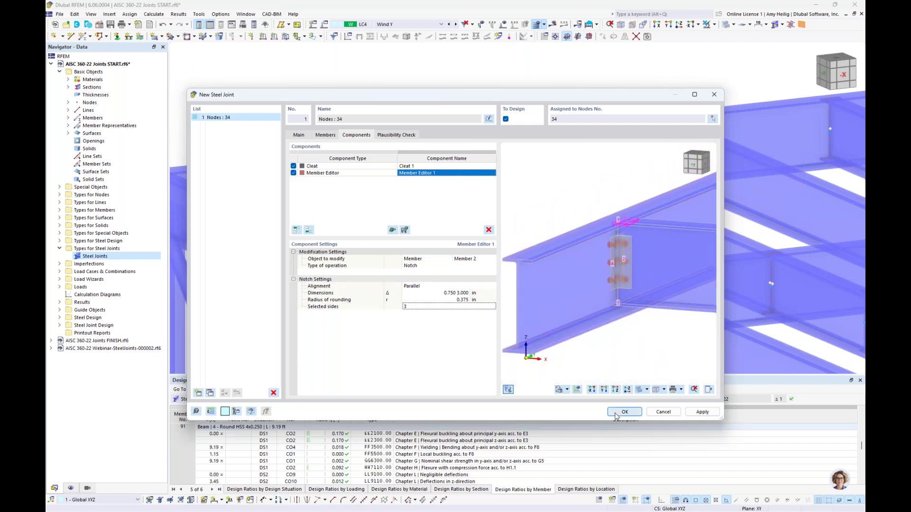
key("Return")
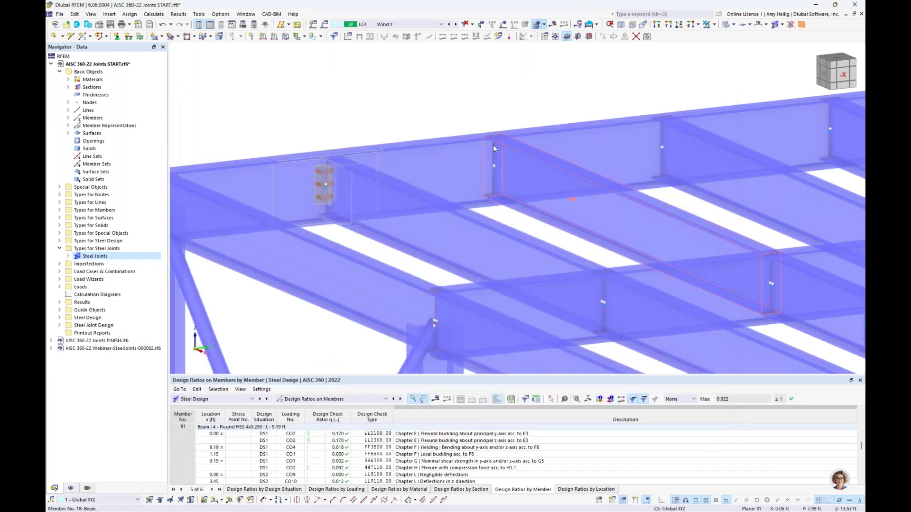
scroll(456, 127, "up", 3)
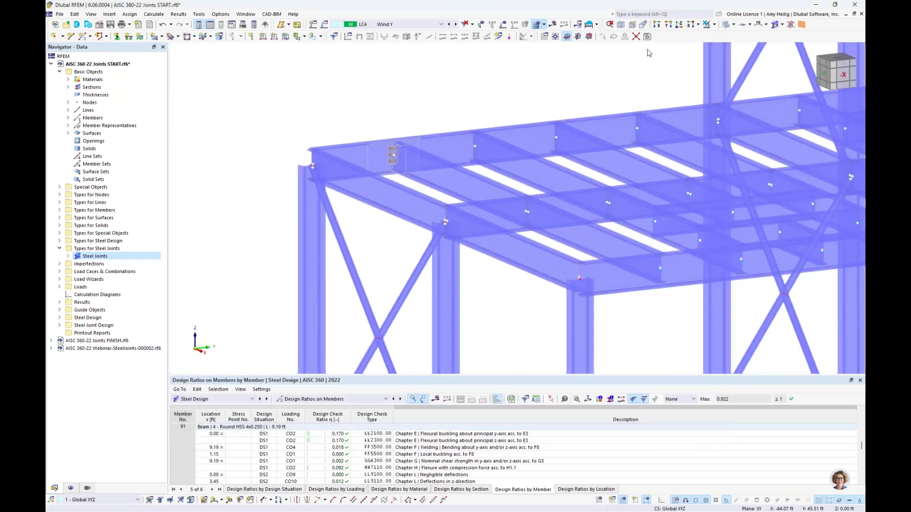
left_click(733, 25)
left_click(737, 45)
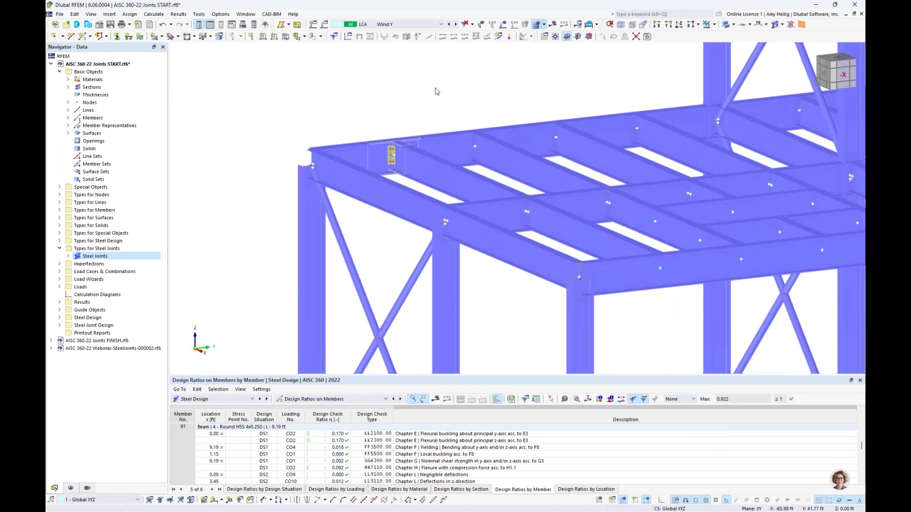
scroll(396, 154, "up", 5)
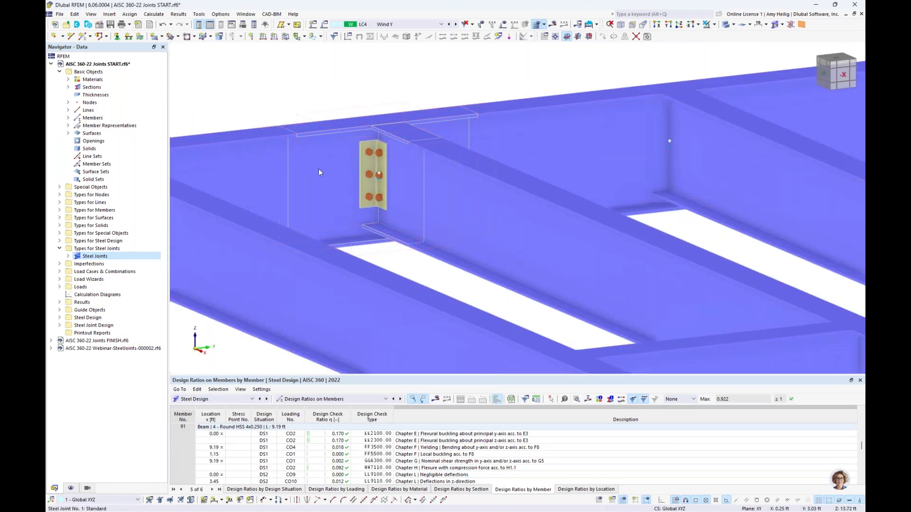
scroll(422, 181, "down", 5)
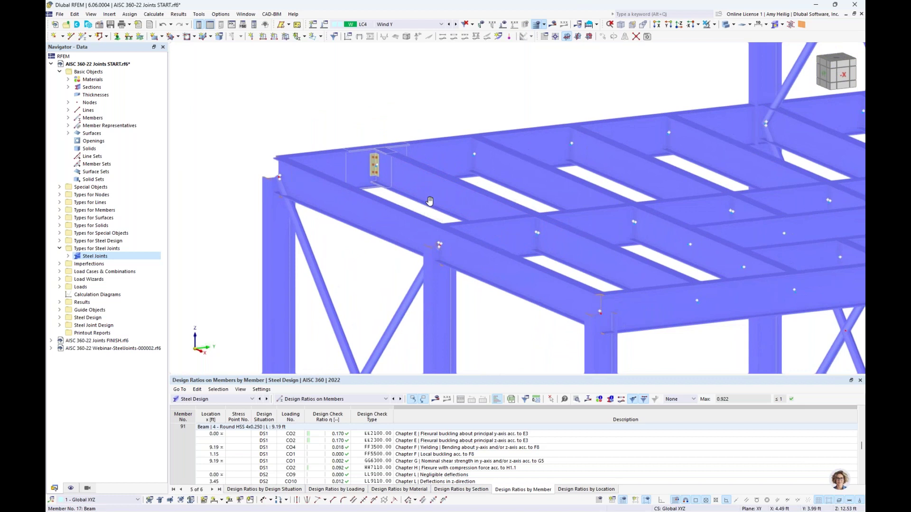
scroll(405, 181, "down", 2)
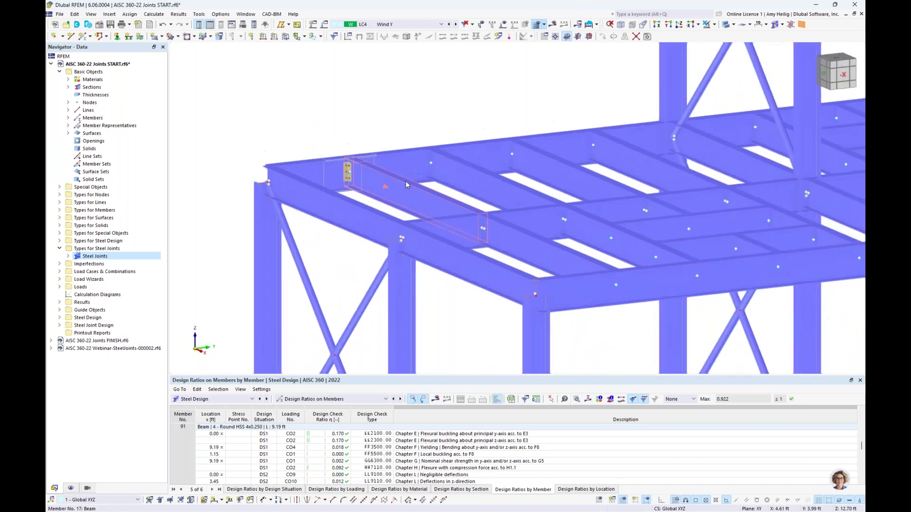
Display the members as wireframe lines and select the beam framing into the joint at node 34
left_click(733, 24)
left_click(747, 37)
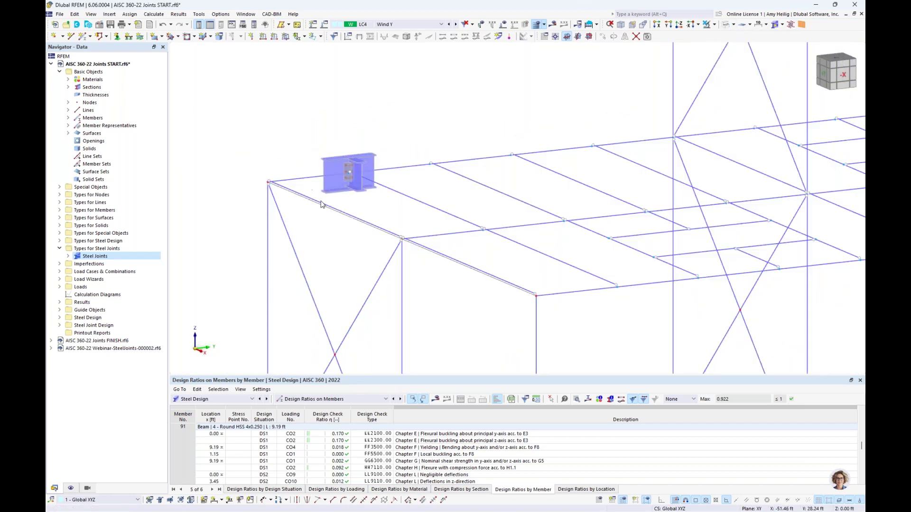
middle_click_drag(320, 223, 315, 226)
scroll(381, 246, "up", 3)
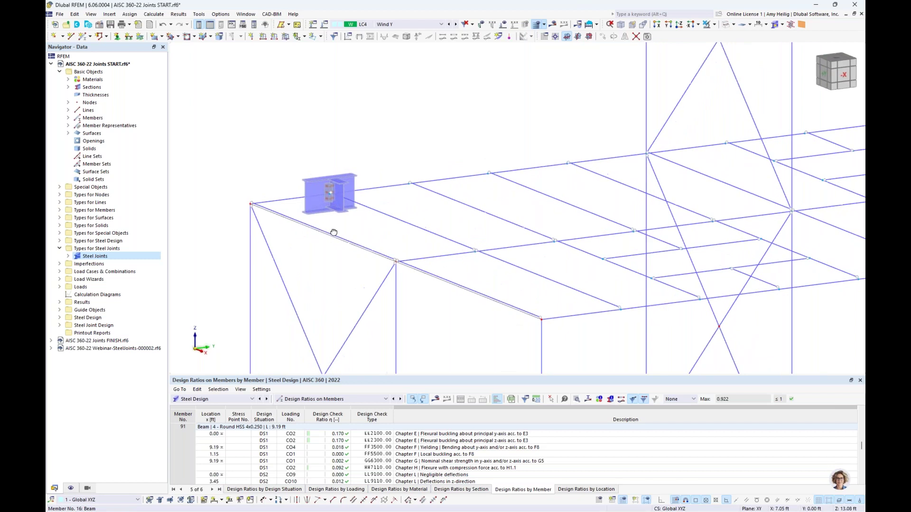
left_click(426, 236)
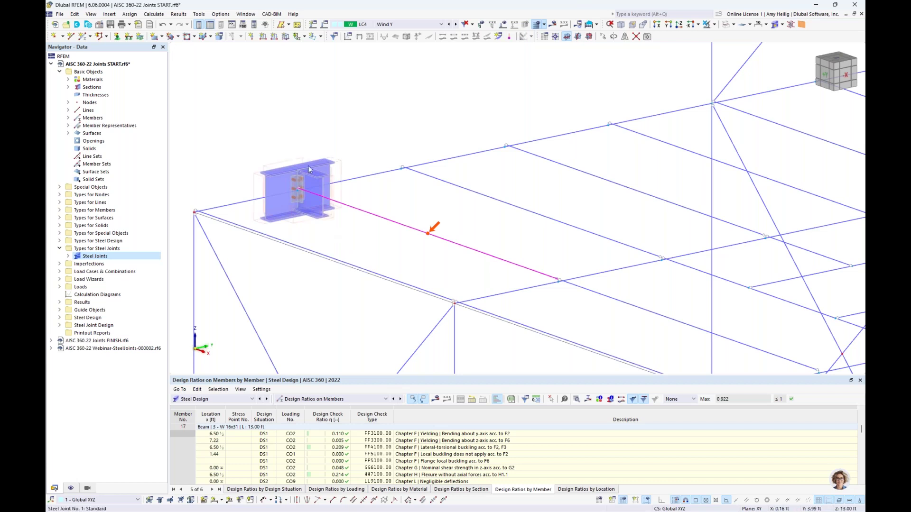
Compare the joint display options by hiding the joint model, showing the Simplified Joint Model, and restoring the Detailed Joint Model
left_click(725, 25)
left_click(733, 25)
left_click(748, 45)
left_click(783, 27)
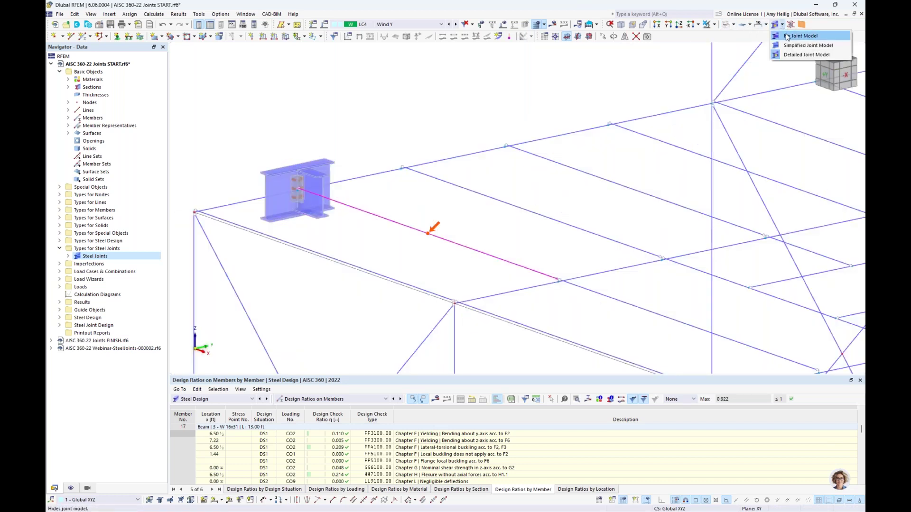
left_click(787, 36)
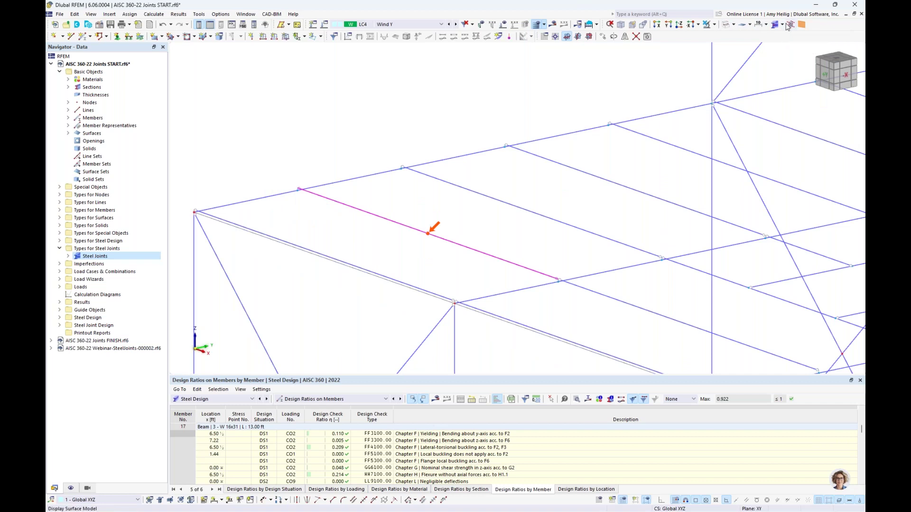
left_click(781, 24)
left_click(784, 45)
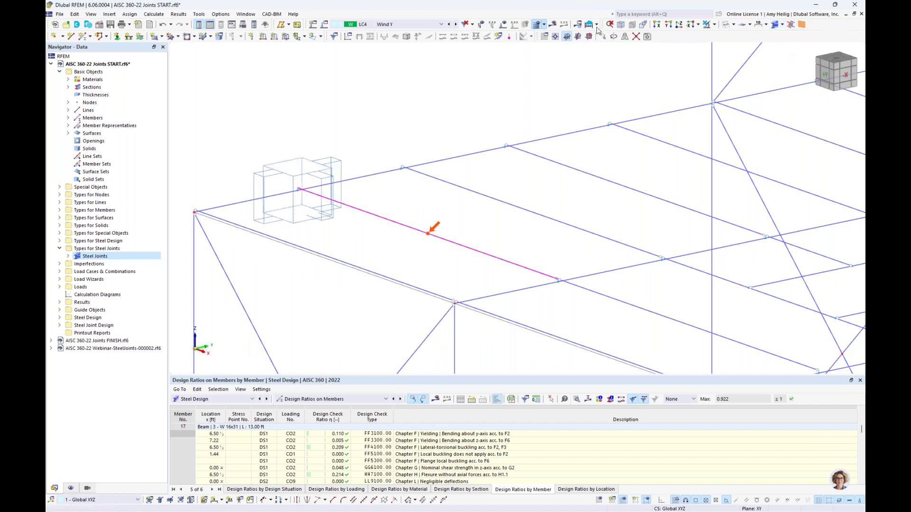
left_click(781, 24)
left_click(784, 54)
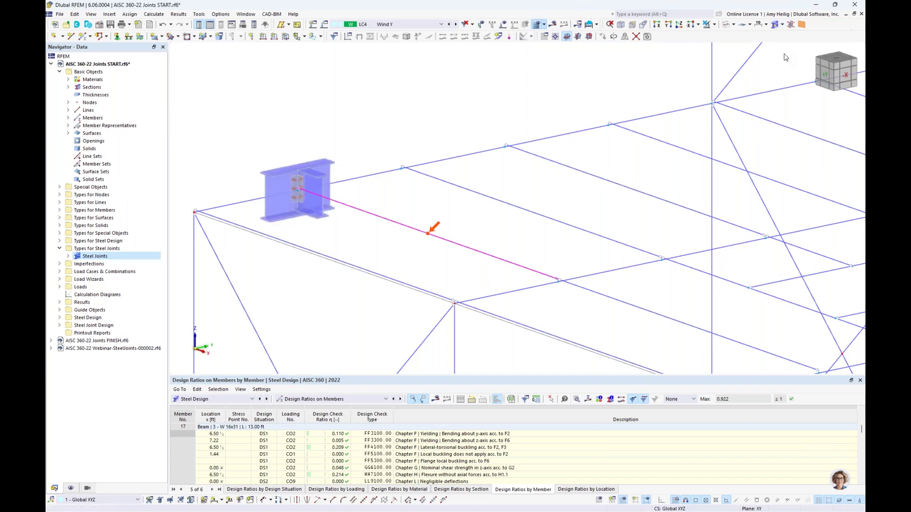
Display the members as transparent solids with the wider frame around the joint in view
left_click(734, 24)
left_click(737, 53)
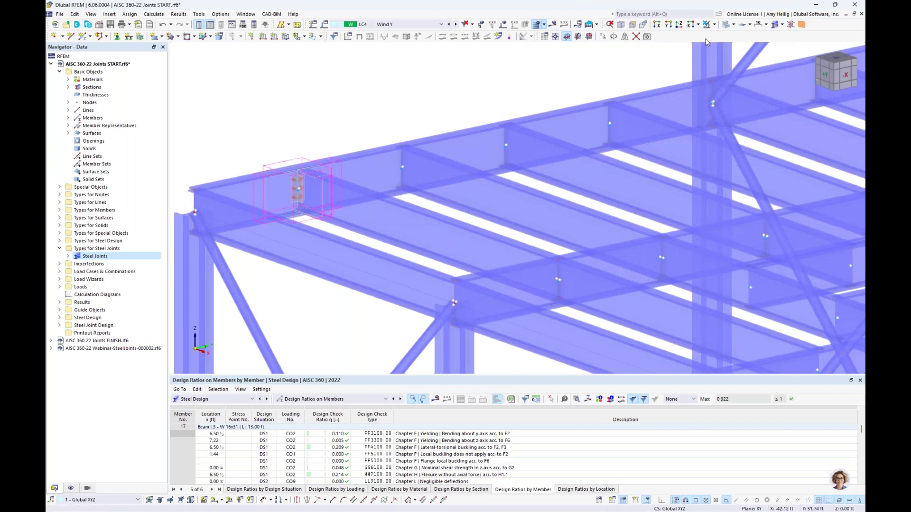
scroll(322, 153, "down", 3)
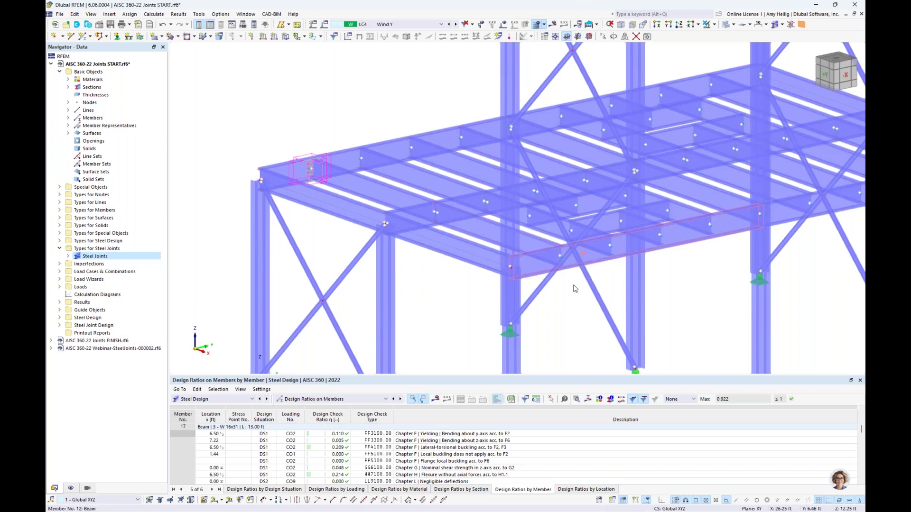
Extend the steel joint's assignment to nodes 34-37 and display the model in solid rendering
middle_click_drag(465, 291, 409, 264)
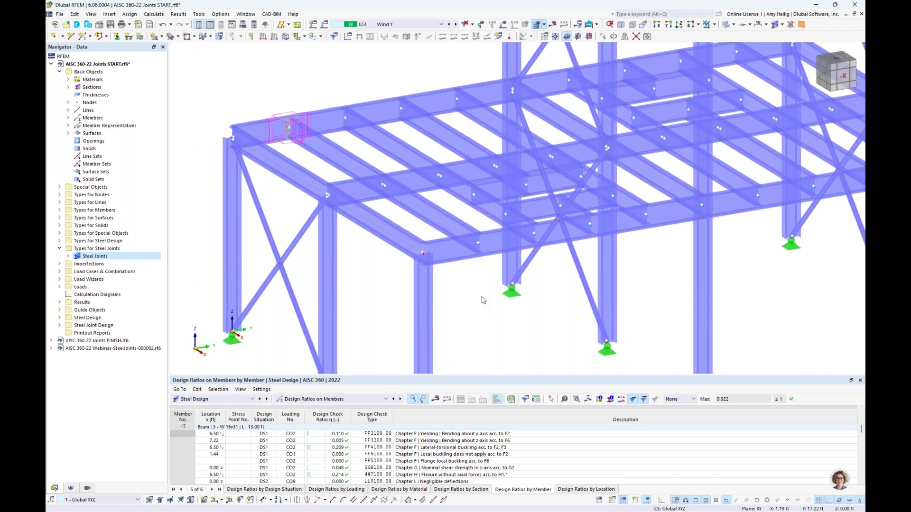
left_click(455, 100)
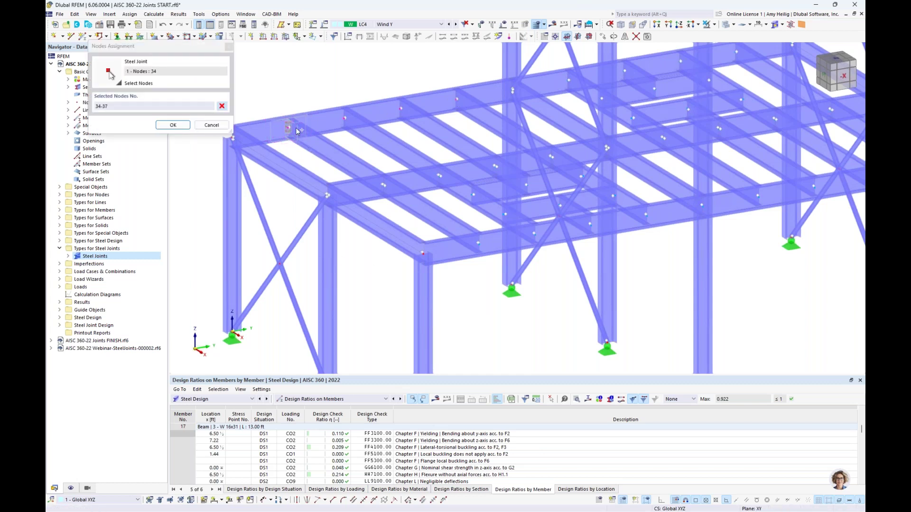
left_click(173, 124)
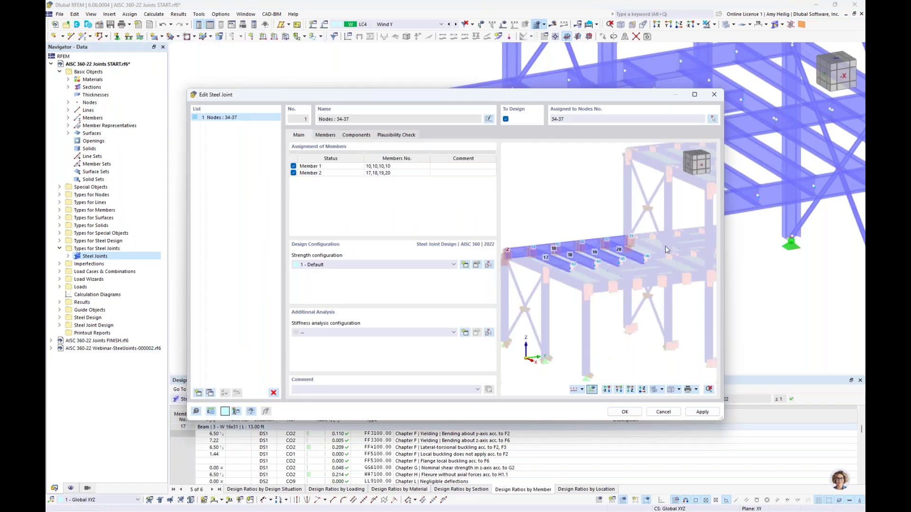
left_click(625, 412)
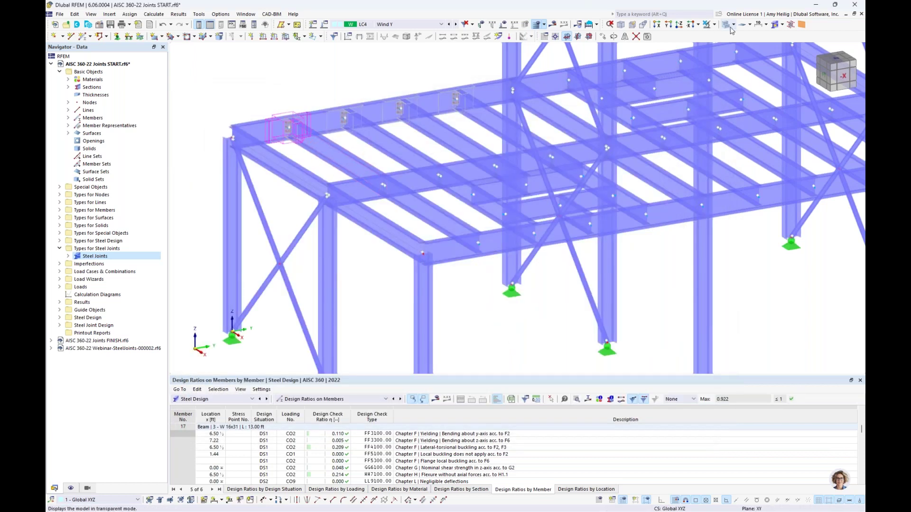
left_click(733, 26)
left_click(743, 44)
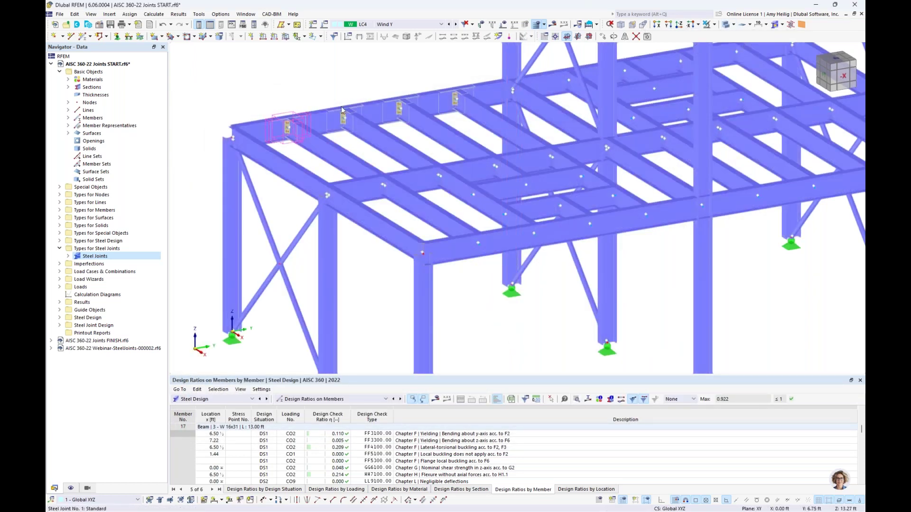
Inspect the assigned joints with the members shown as wireframe lines, and return the model display to transparent solids
left_click(734, 24)
left_click(741, 36)
scroll(400, 159, "up", 3)
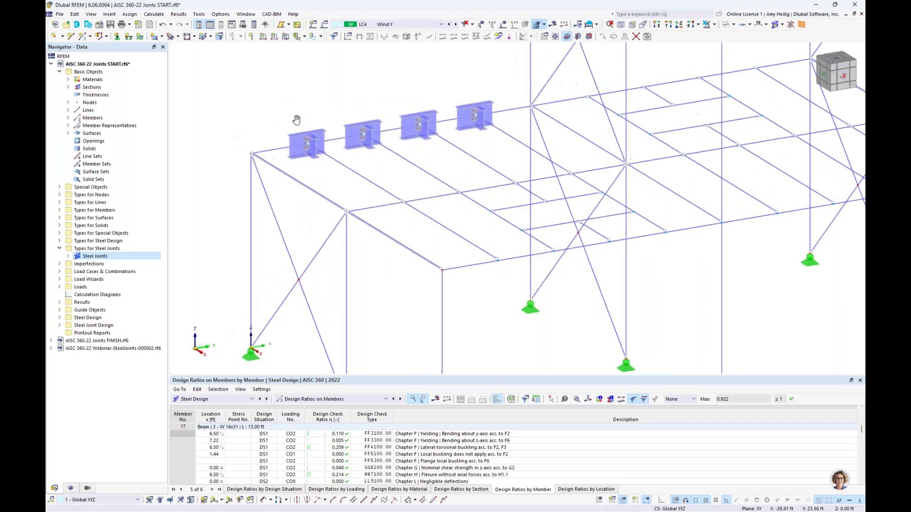
left_click(734, 25)
left_click(736, 55)
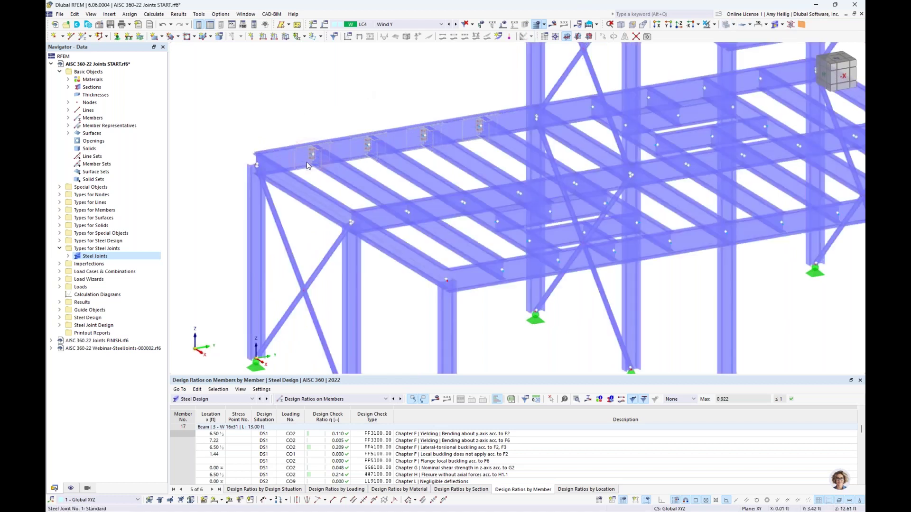
Create a new steel joint assigned to node 77, where the round HSS X-braces cross, and view its connected members
left_click(369, 164)
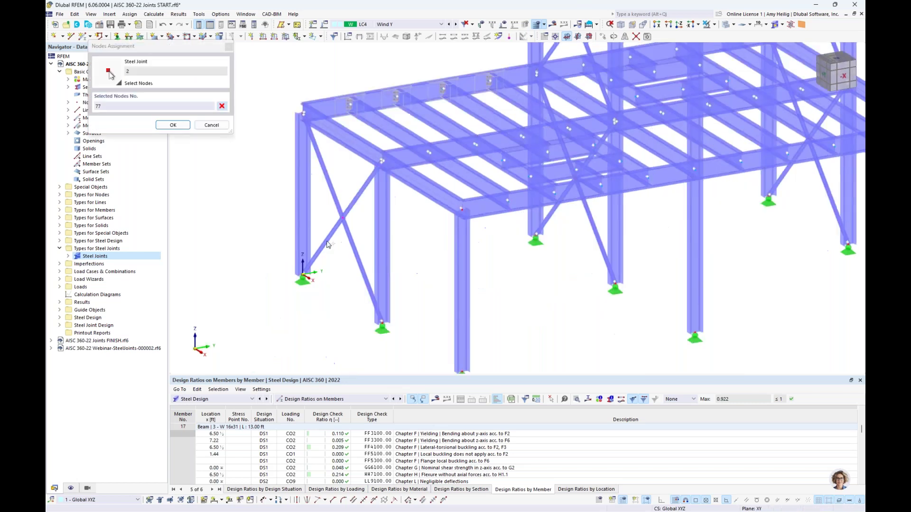
left_click(161, 126)
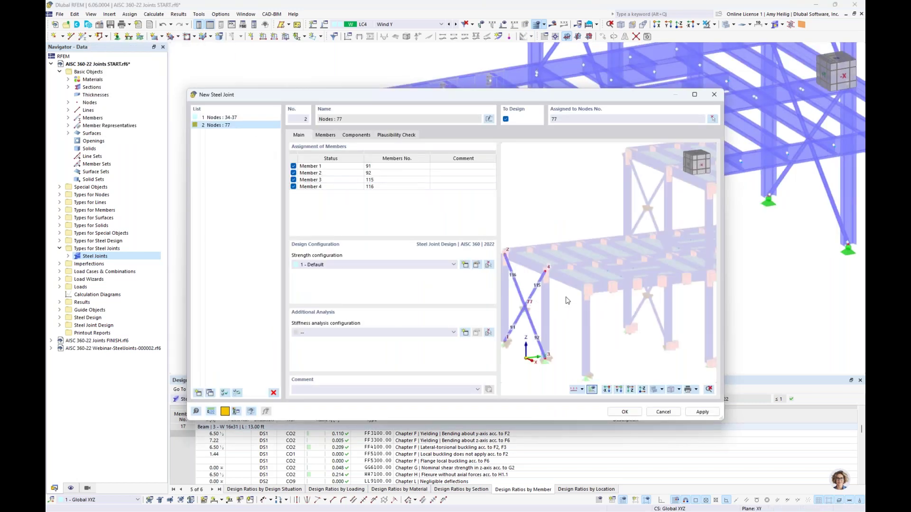
middle_click_drag(567, 300, 621, 281)
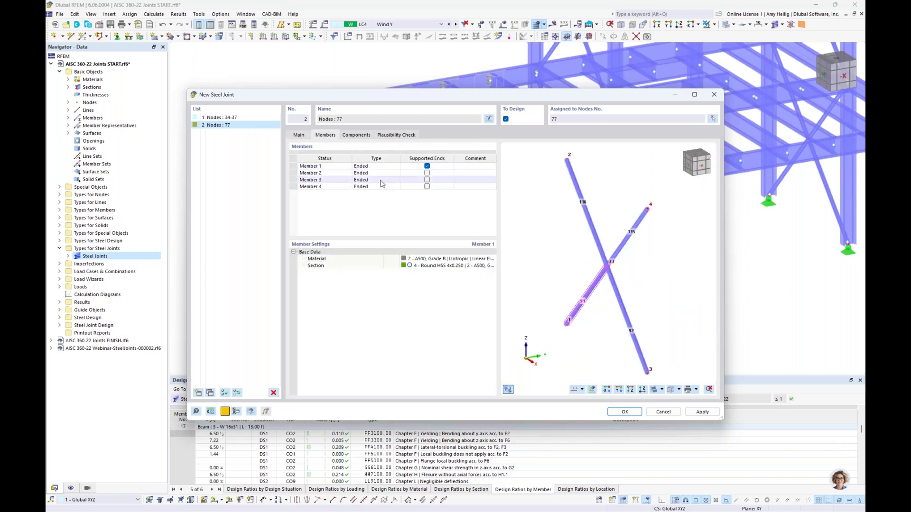
mouse_move(623, 280)
middle_mouse_down("ctrl")
mouse_move(615, 285)
mouse_move(632, 264)
middle_mouse_up("ctrl")
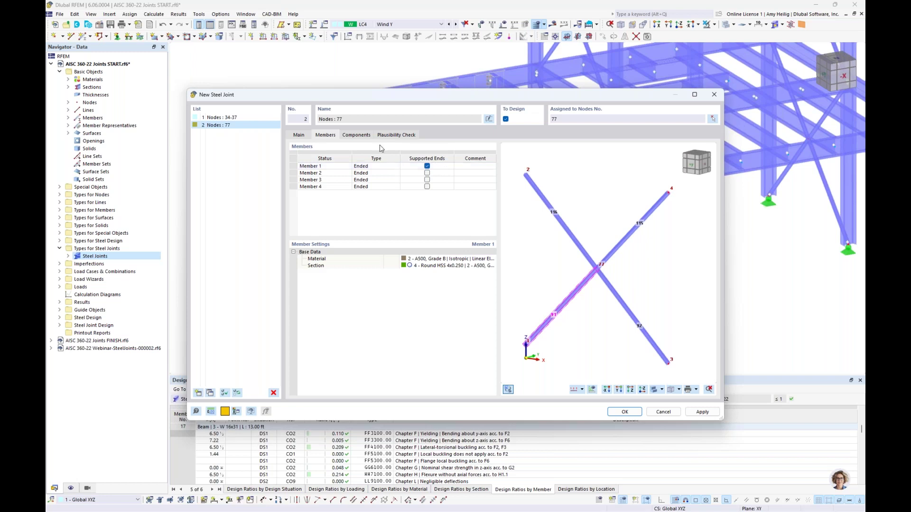
Add a Plate component to the brace joint and set its material to A36 (Plates, Strips and Sheets)
left_click(356, 136)
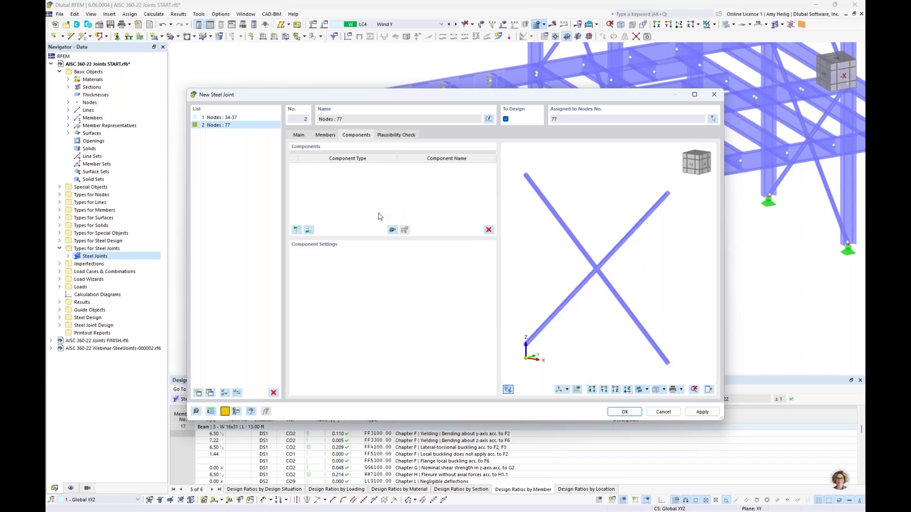
left_click(308, 230)
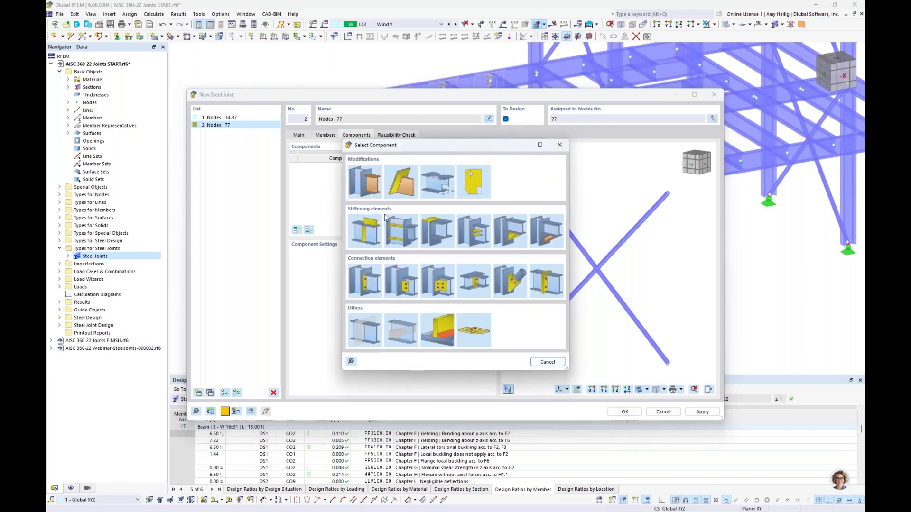
left_click(366, 233)
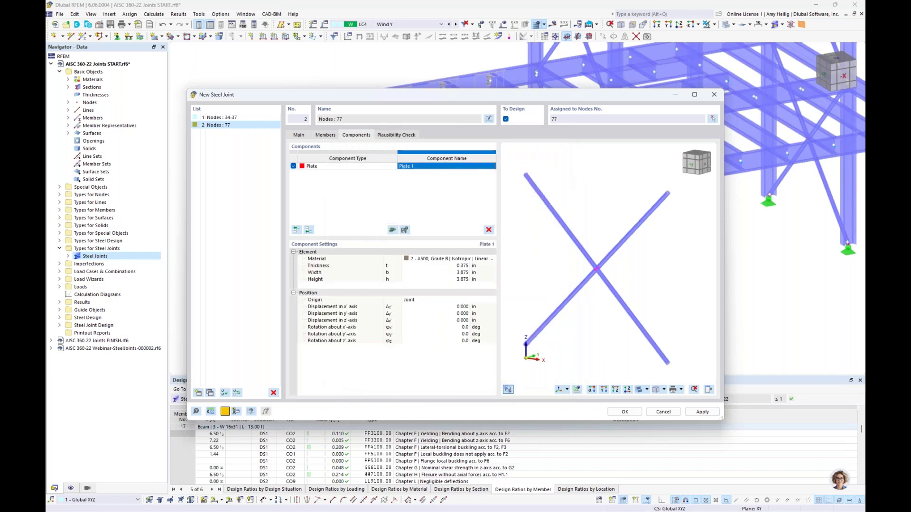
left_click(436, 261)
left_click(437, 260)
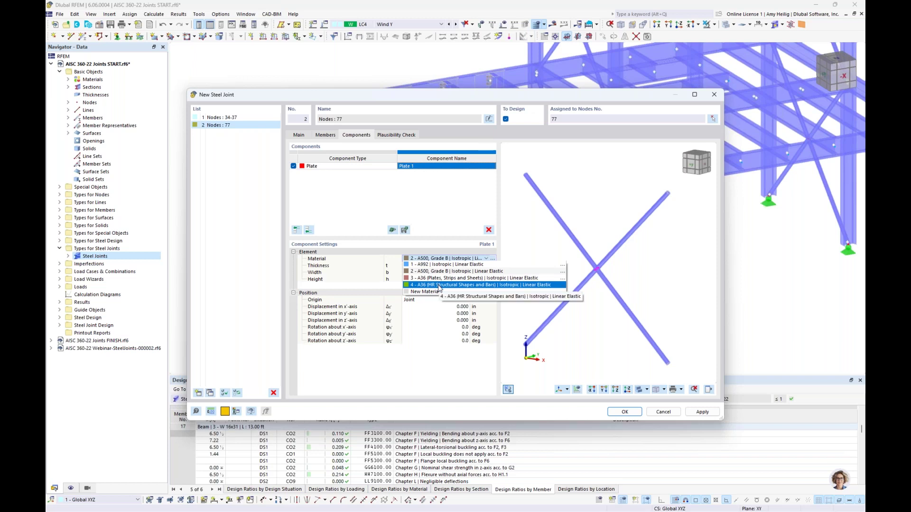
left_click(438, 279)
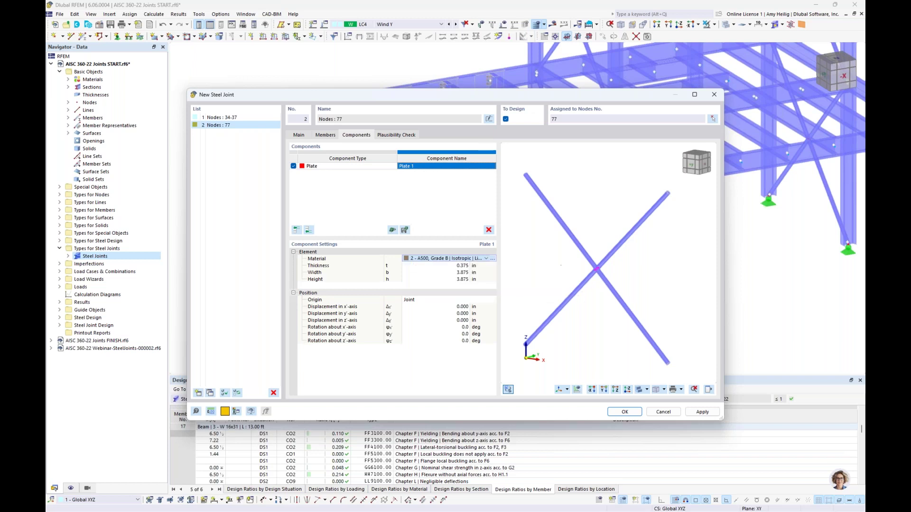
Set the plate's width and height both to 13.75 in
left_click(427, 267)
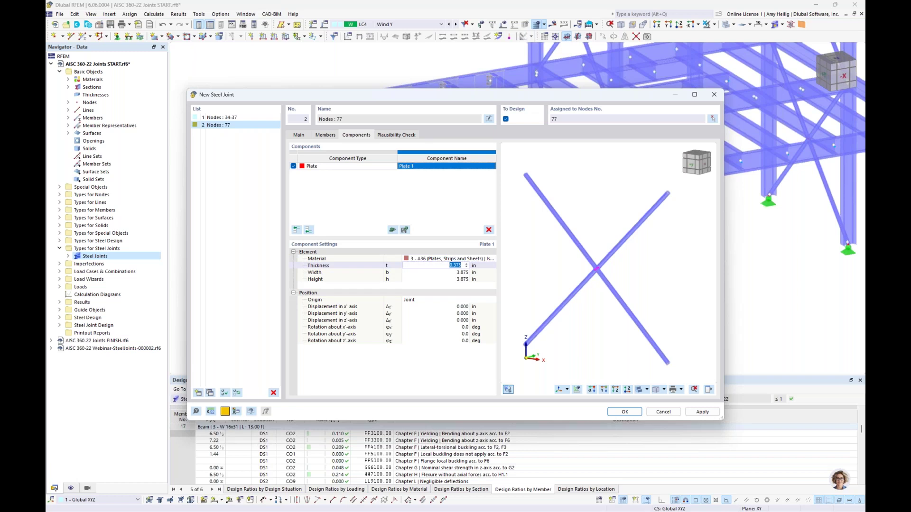
left_click(425, 272)
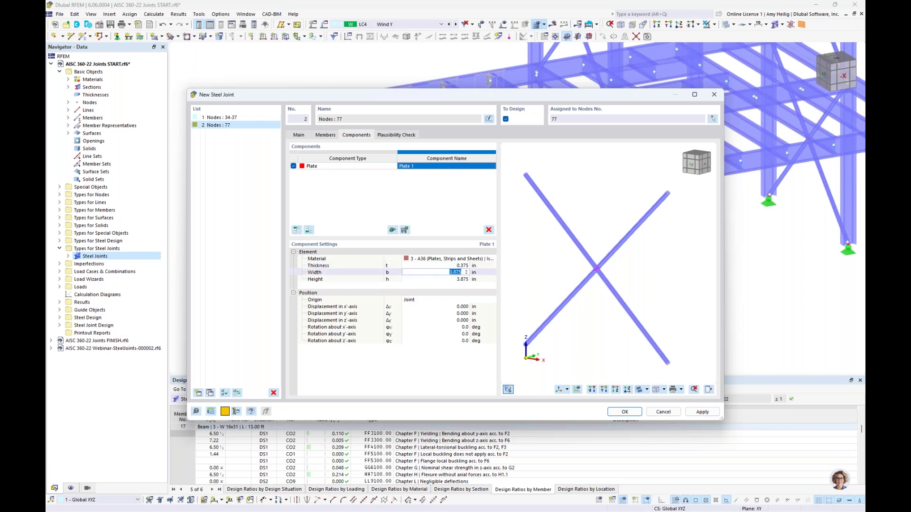
type("13.75")
left_click(427, 279)
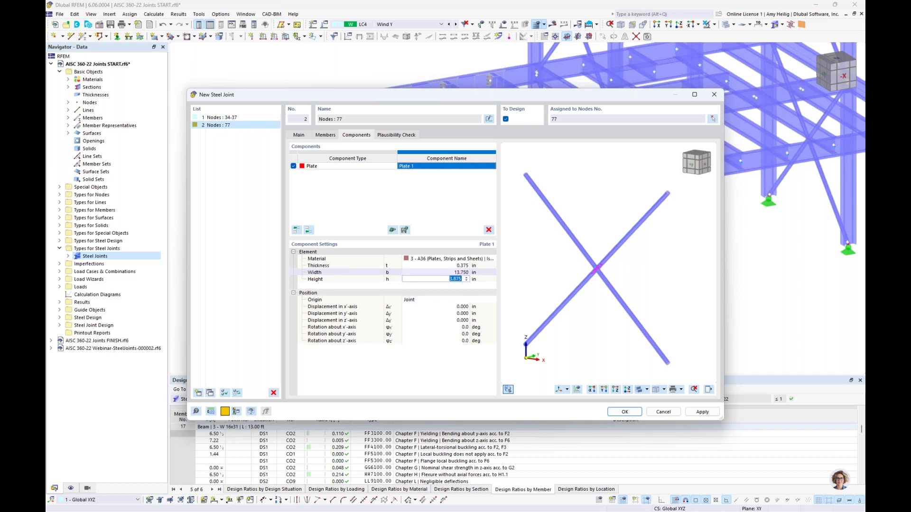
type("13.3")
key("BackSpace")
type("75")
key("Tab")
scroll(597, 272, "up", 2)
scroll(597, 269, "up", 2)
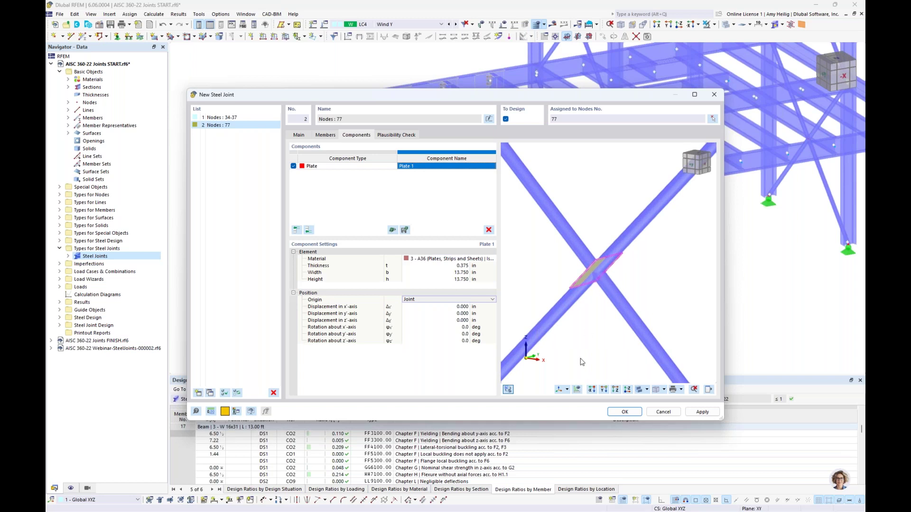
Rotate the plate 90° about its x'-axis and 45° about its y'-axis, using the local axes as a reference
left_click(559, 389)
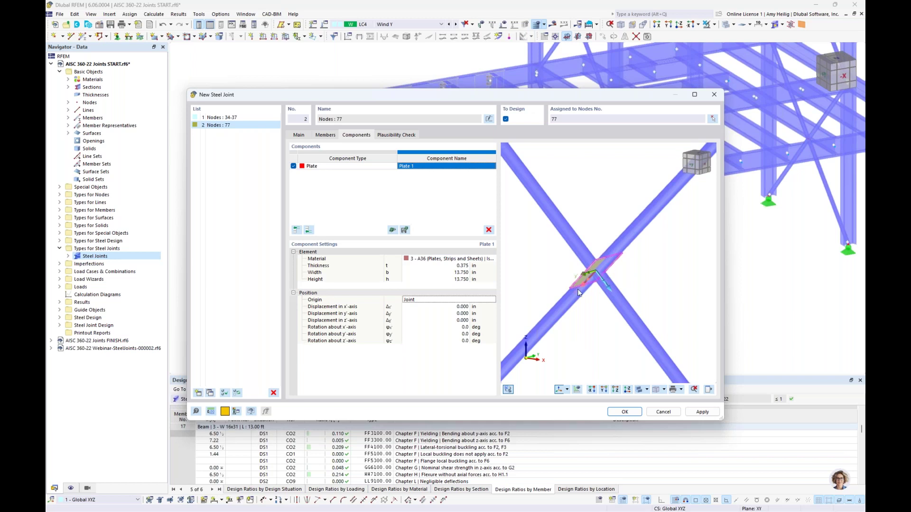
left_click(448, 328)
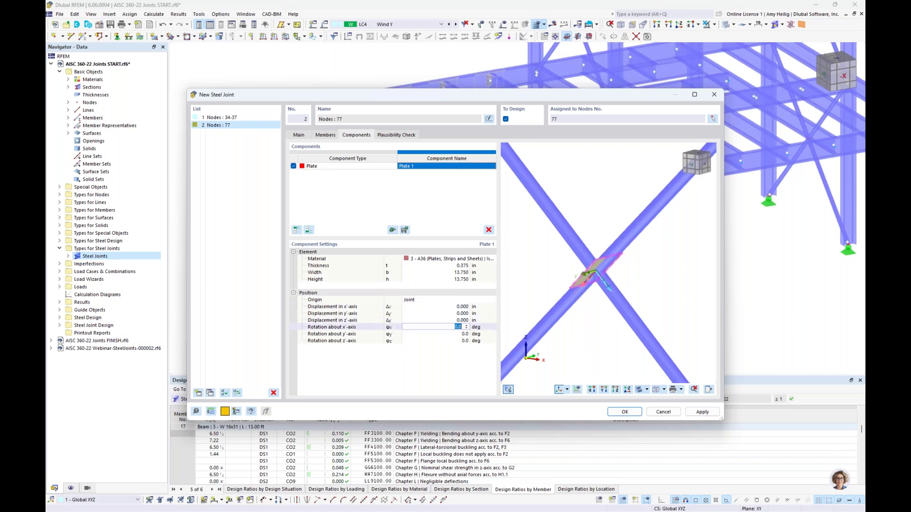
type("90")
key("Tab")
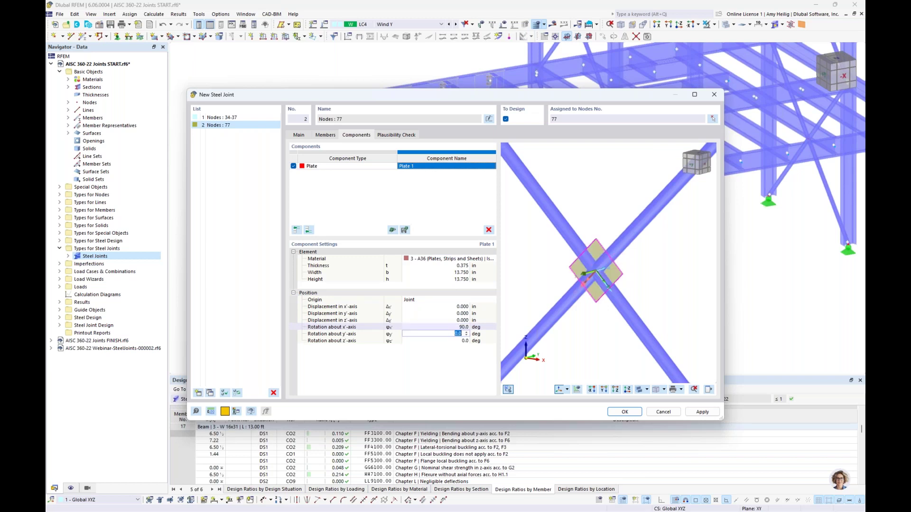
type("45")
key("Tab")
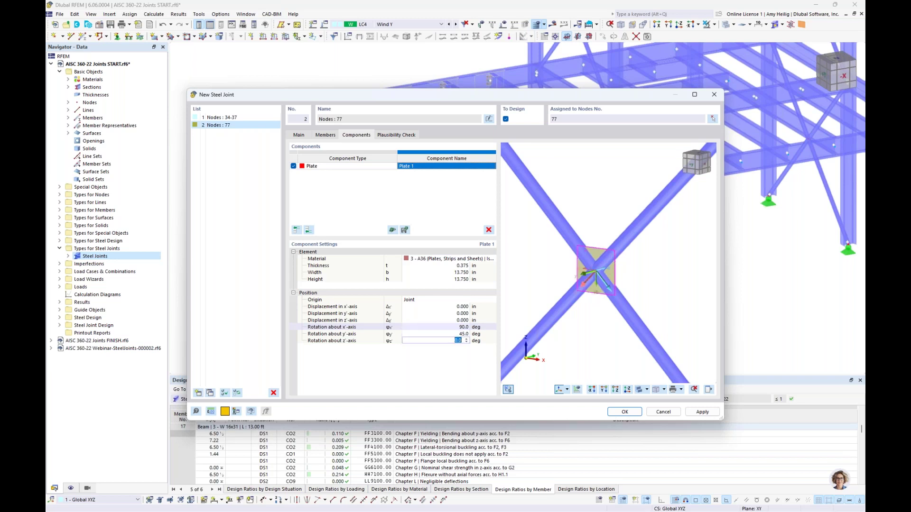
left_click(561, 390)
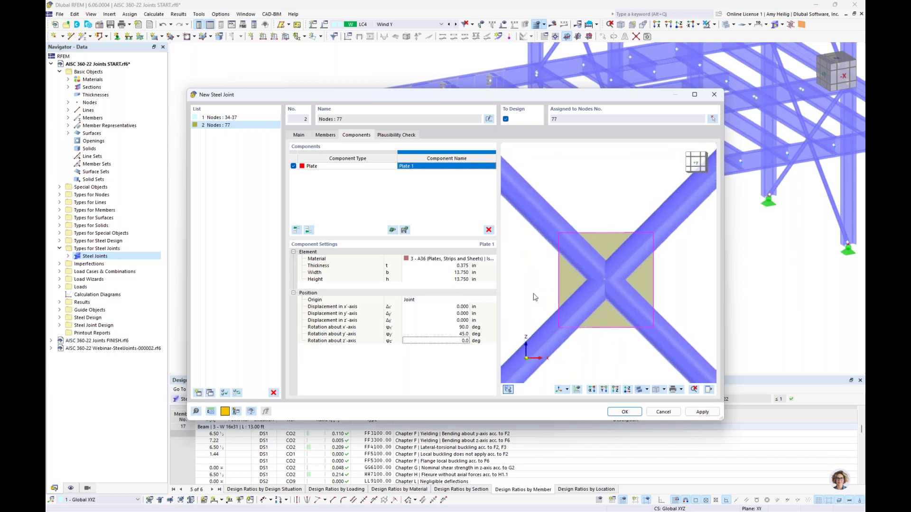
Add a Plate Editor component that chamfers all corners of Plate 1 by 3 in by 3 in
left_click(308, 230)
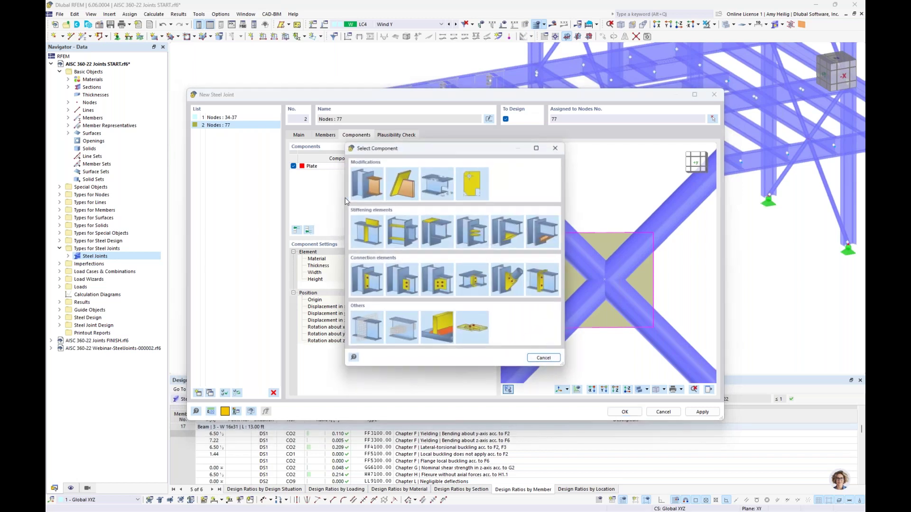
left_click(468, 185)
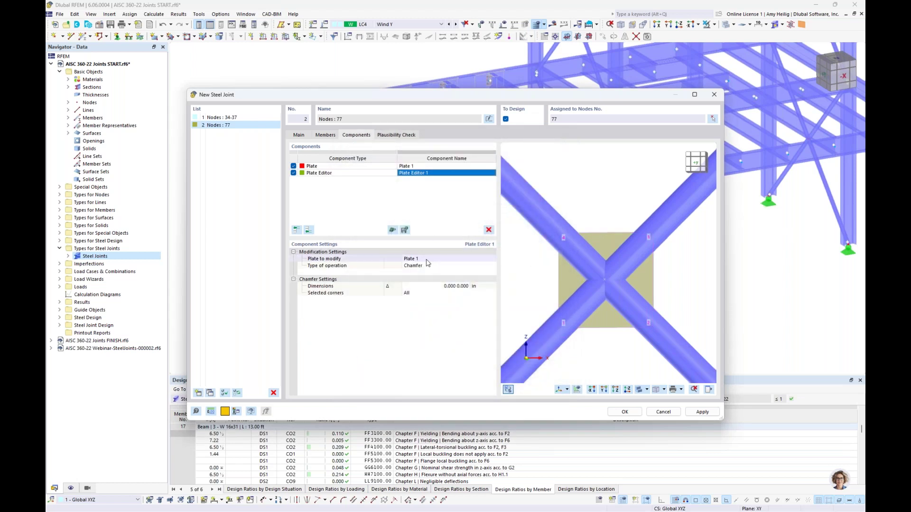
left_click(441, 286)
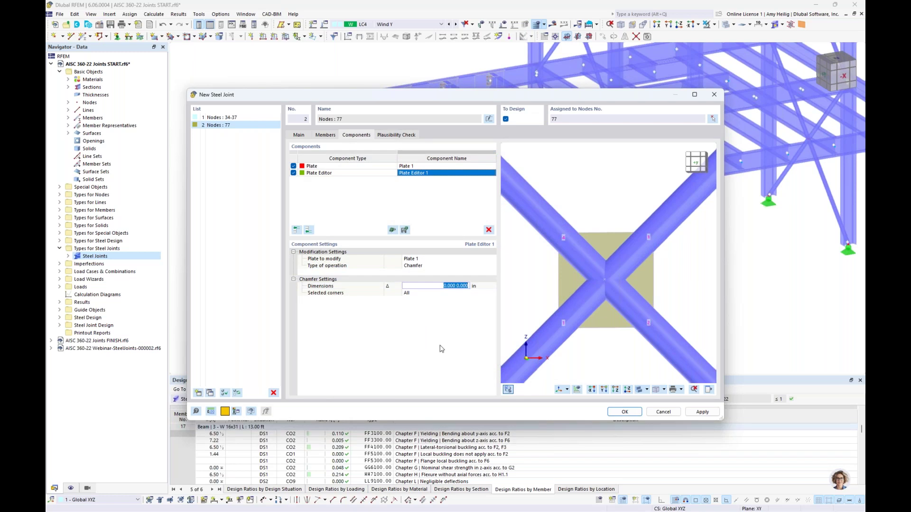
type("3 3")
key("Return")
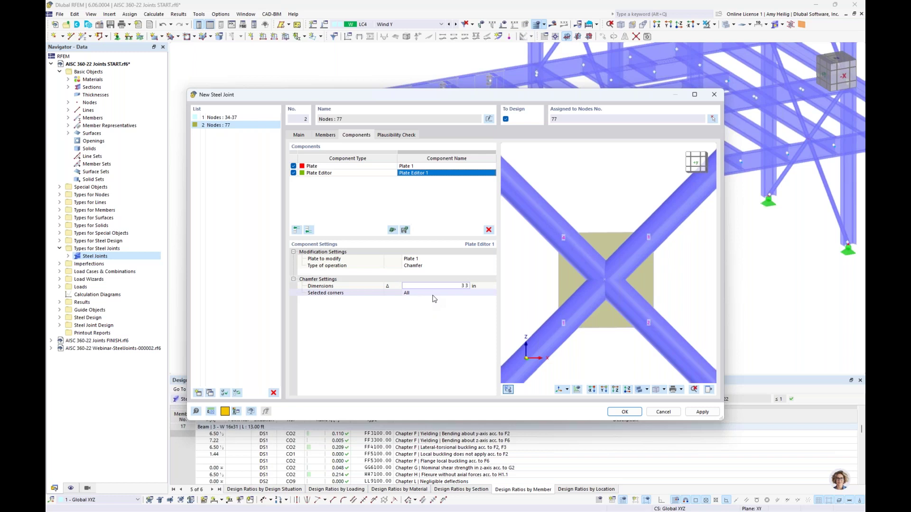
left_click(439, 260)
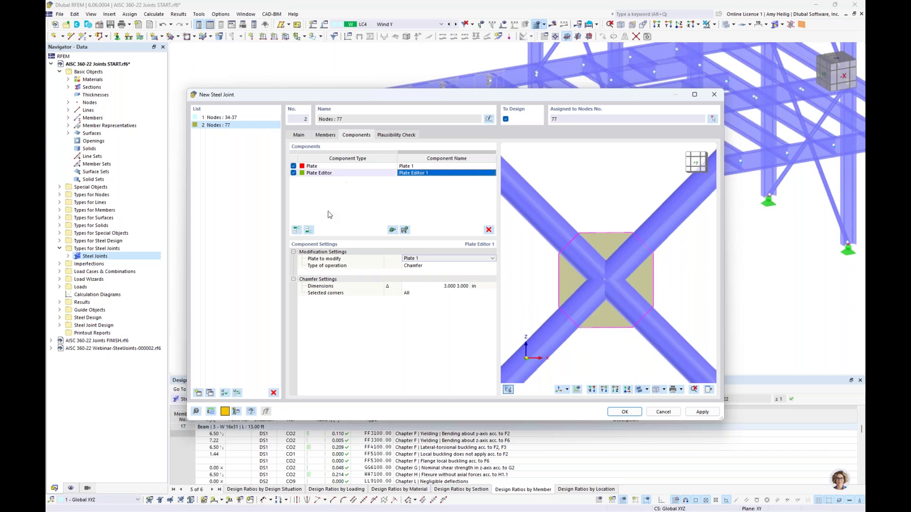
Add a Connecting Plate component joining Member 1 to Plate 1, with the ending type Notched member - Tongue plate
left_click(308, 231)
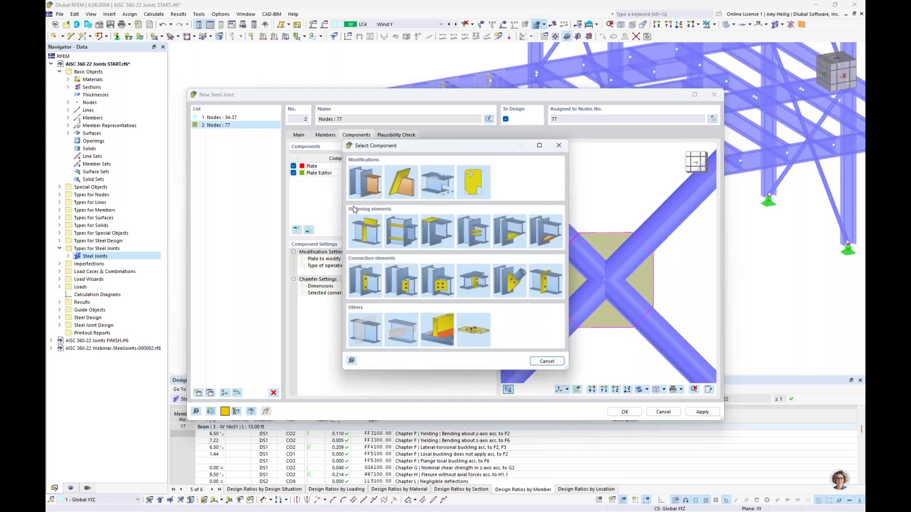
left_click(510, 280)
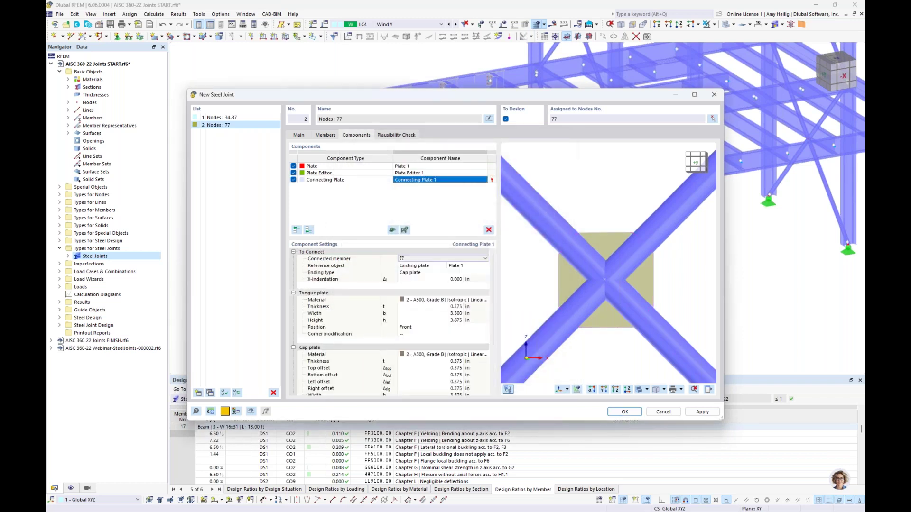
left_click(427, 260)
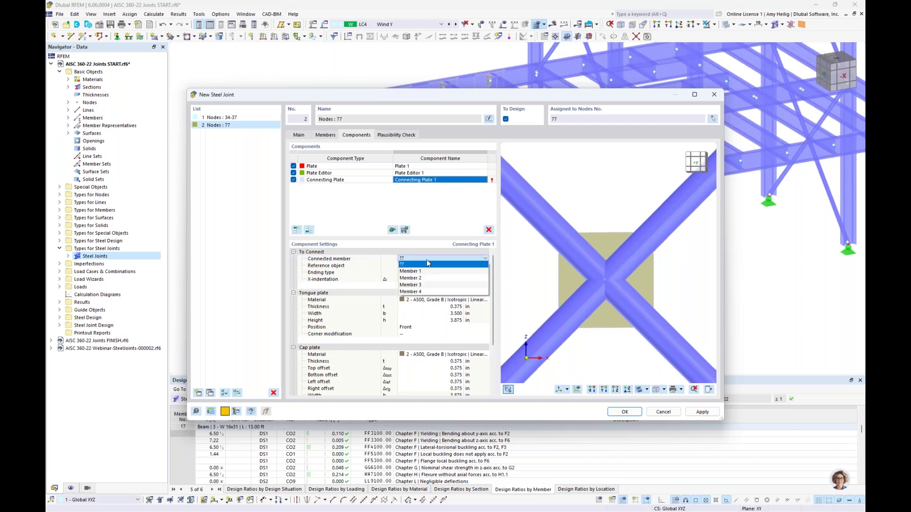
left_click(428, 274)
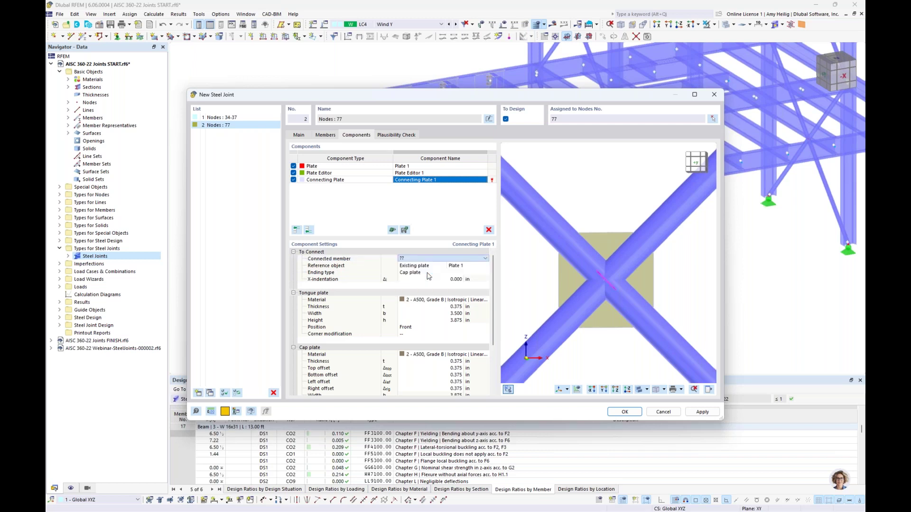
left_click(419, 274)
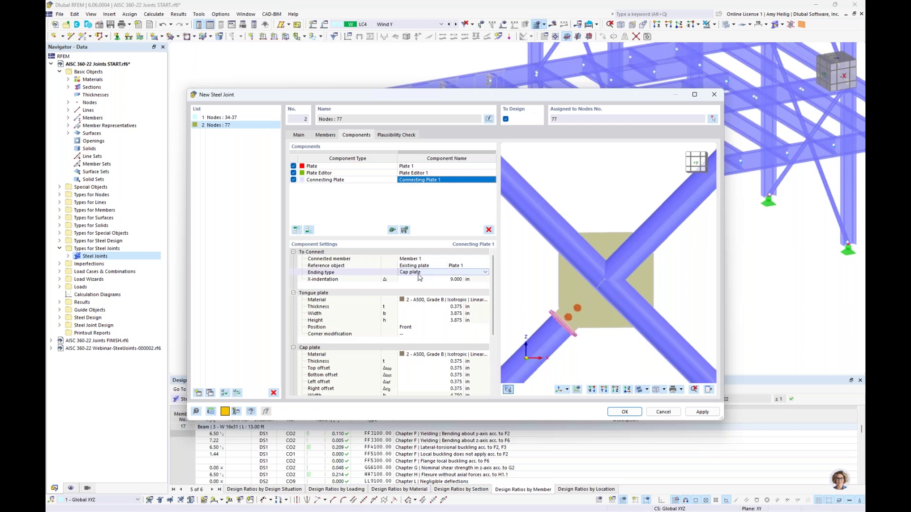
left_click(418, 275)
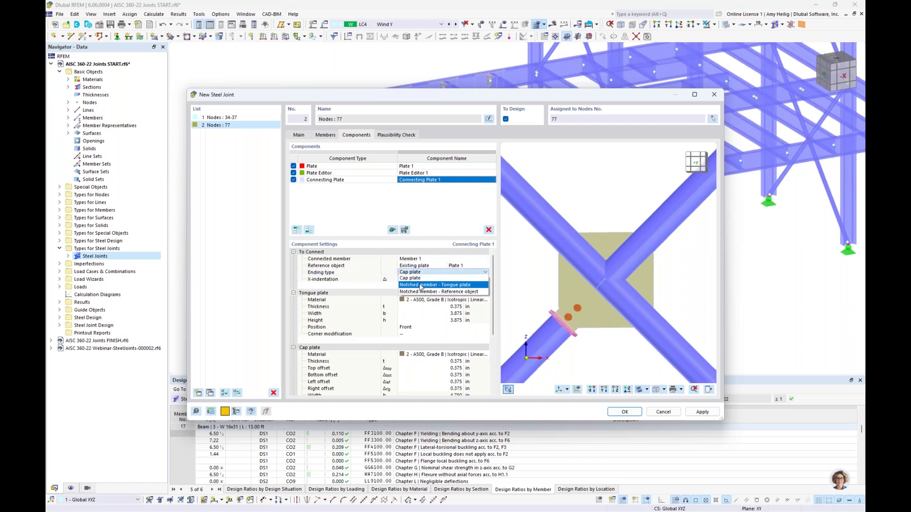
left_click(420, 285)
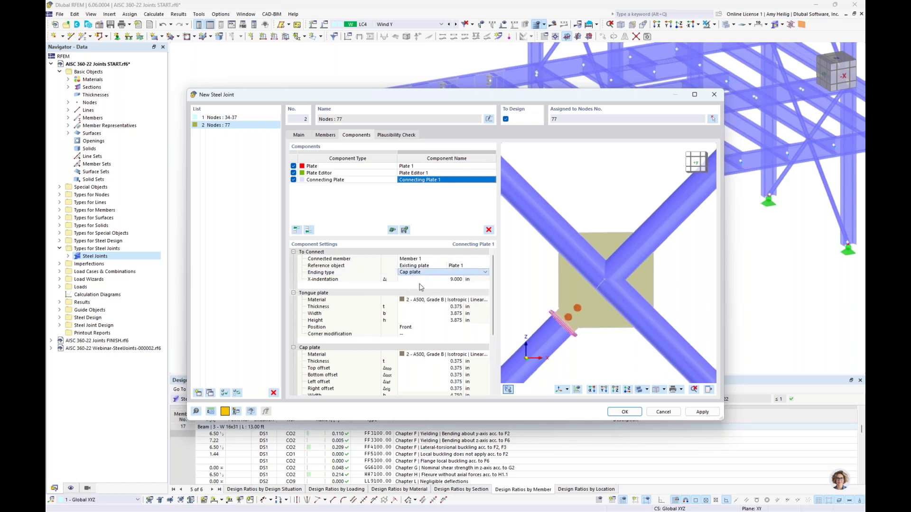
middle_click_drag(658, 307, 519, 317, "ctrl")
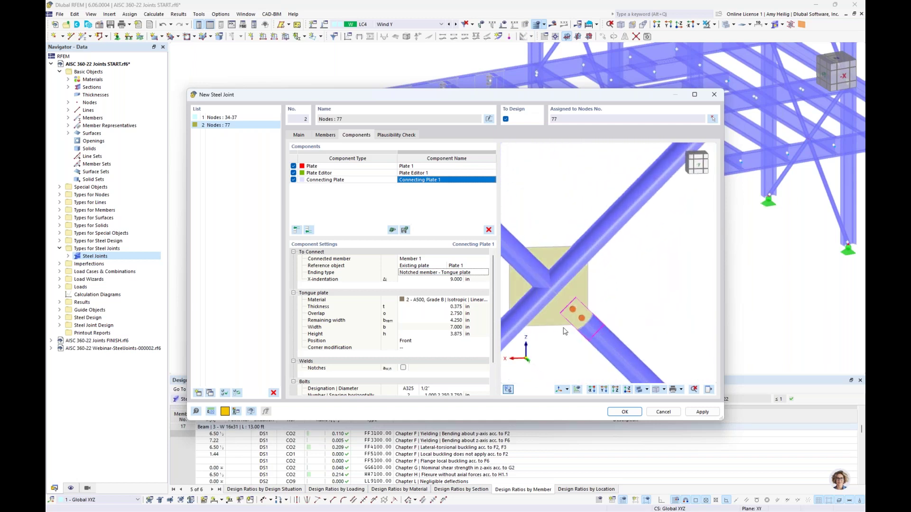
Set the tongue plate material of Connecting Plate 1 to 3 - A36 (Plates, Strips and Sheets)
scroll(565, 332, "up", 3)
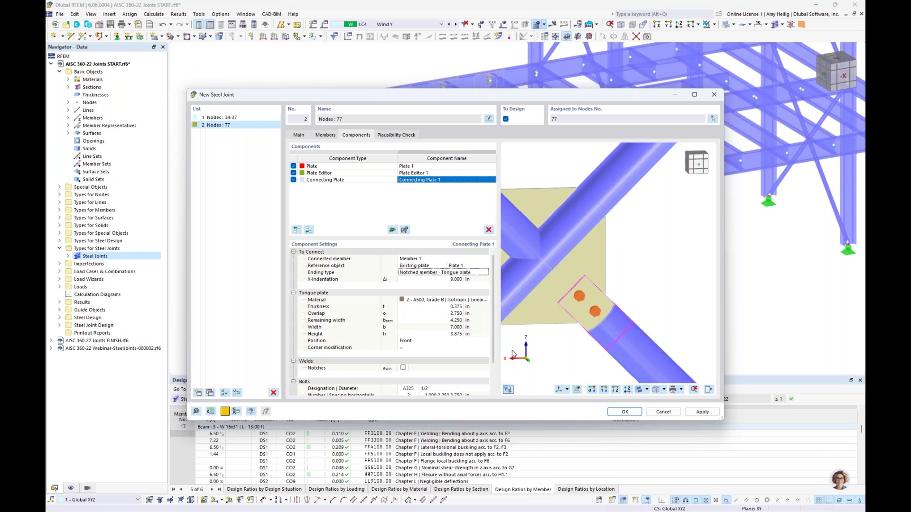
left_click(453, 304)
left_click(454, 301)
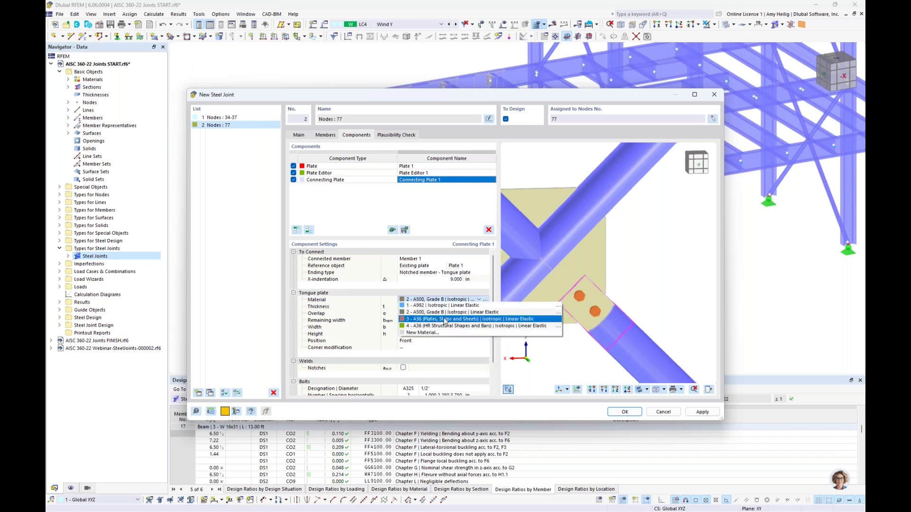
left_click(445, 319)
Set the tongue plate's overlap to 3 in, remaining width to 6 in and height to 4.75 in, keeping the Front position
left_click(446, 307)
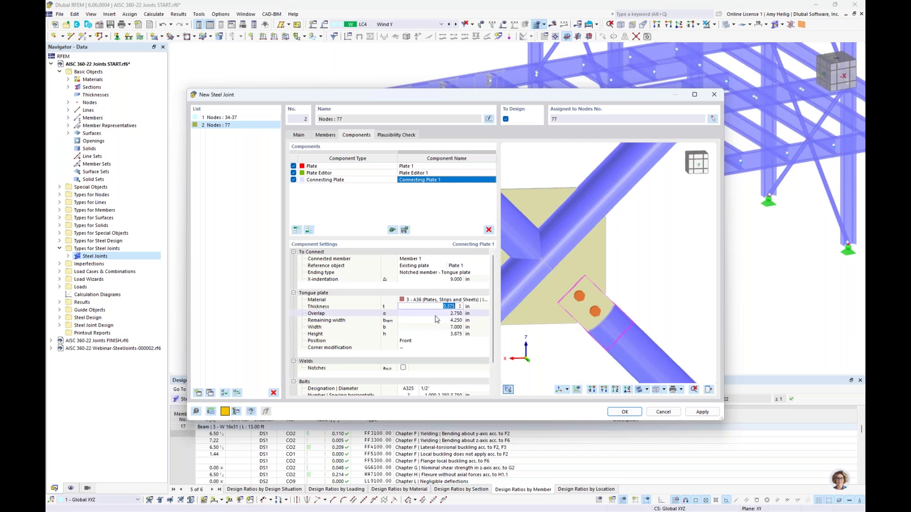
key("Tab")
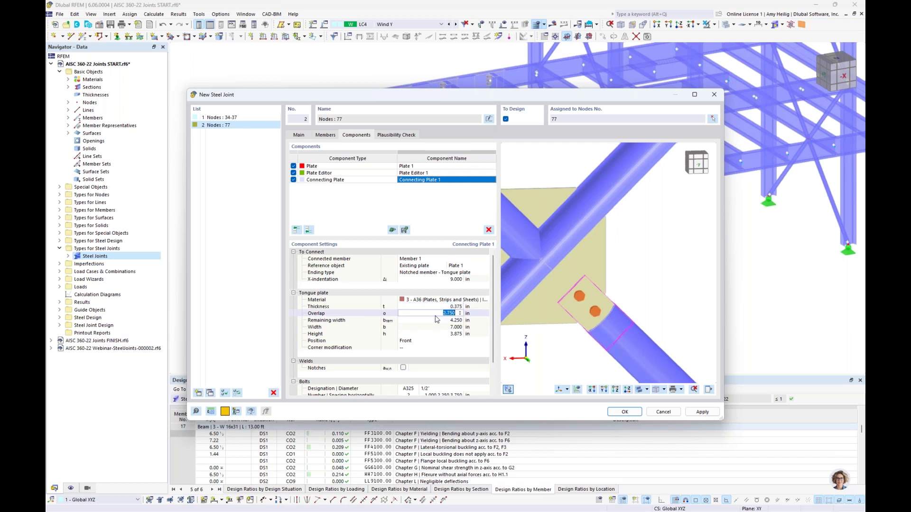
type("3.0")
key("Tab")
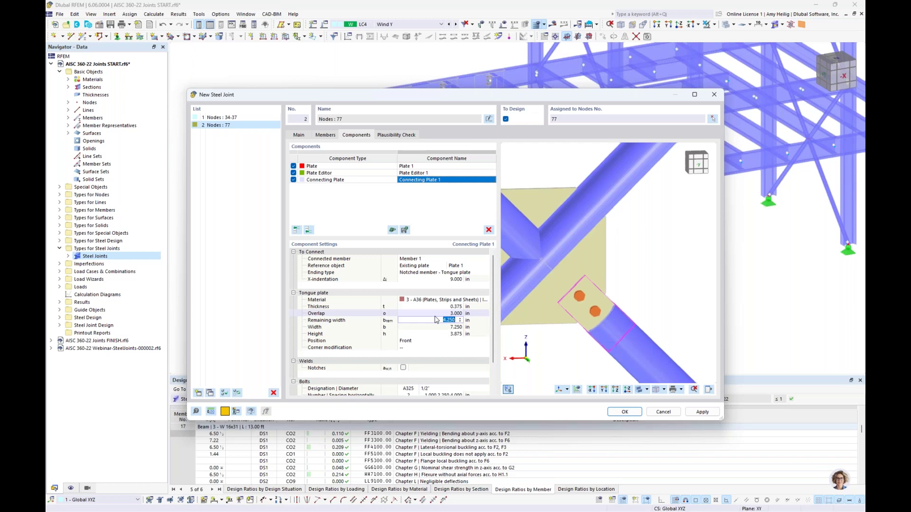
type("6")
key("Tab")
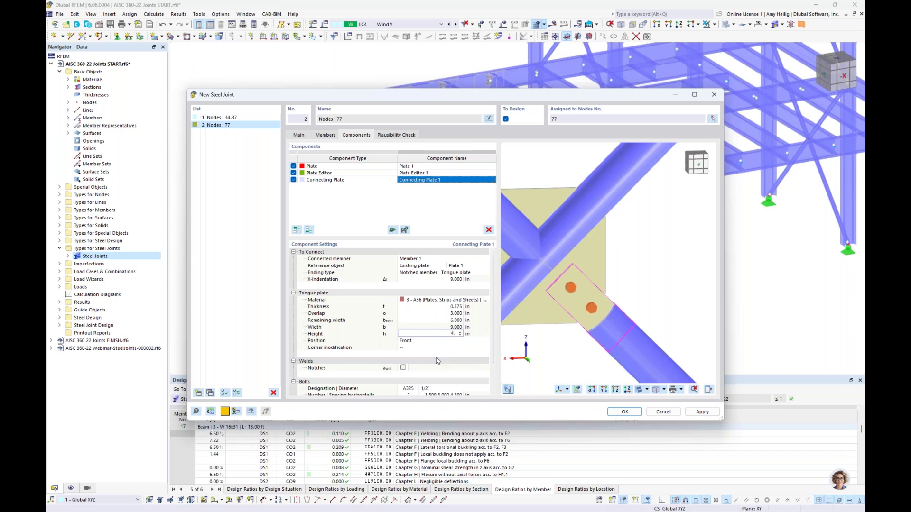
key("Tab")
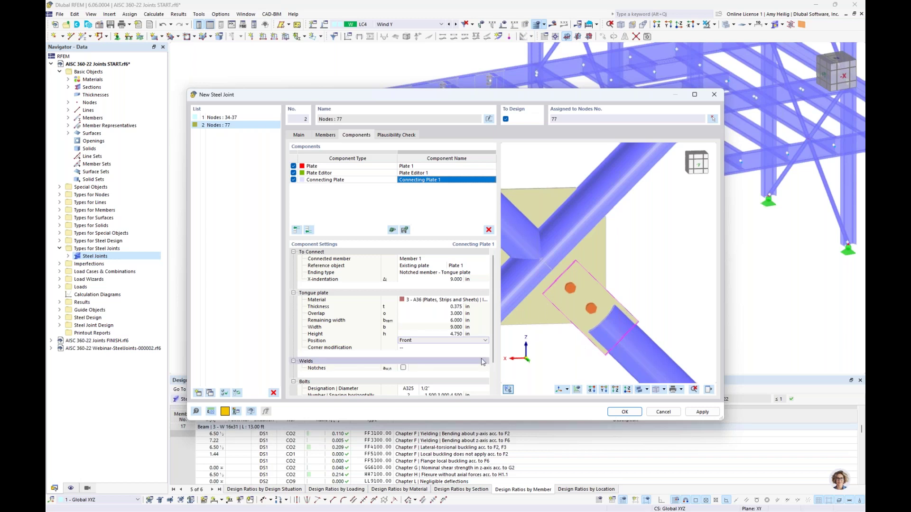
left_click(451, 340)
left_click(447, 347)
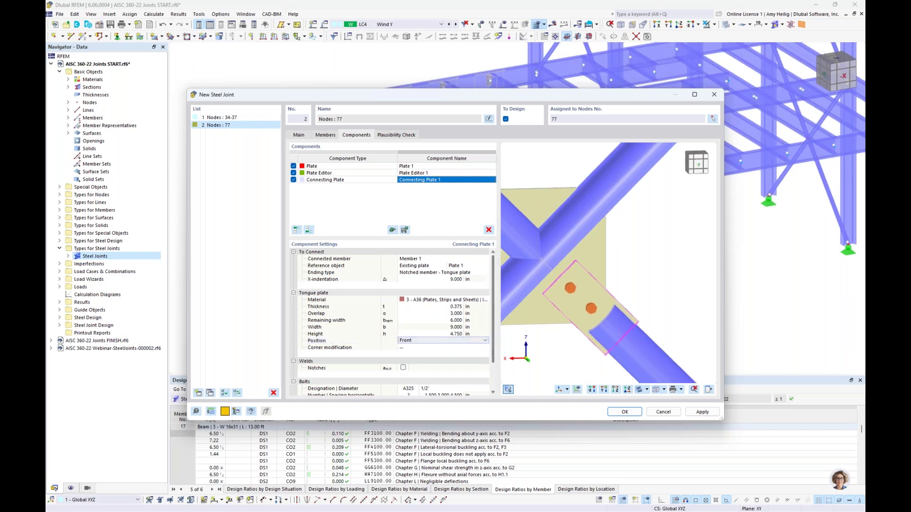
Enable the notch welds on Connecting Plate 1 and set their electrode to E70xx
scroll(394, 323, "down", 2)
left_click(403, 338)
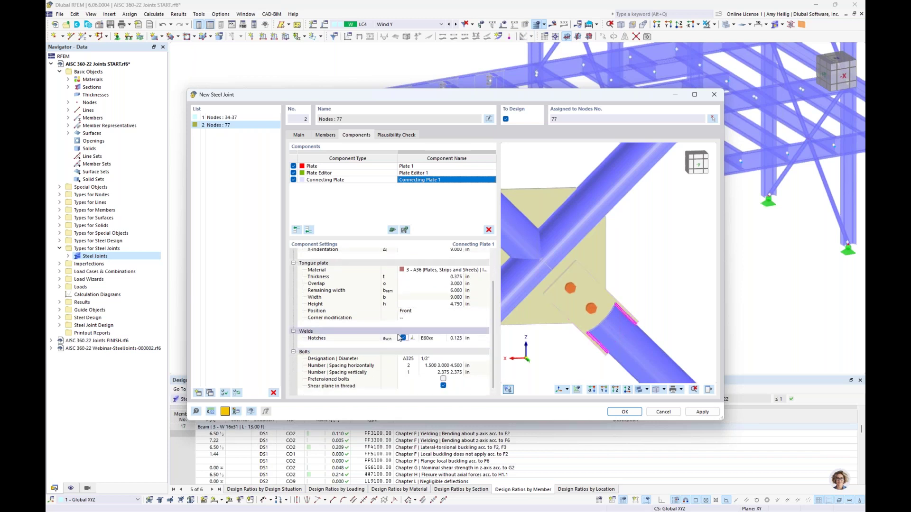
scroll(607, 345, "up", 5)
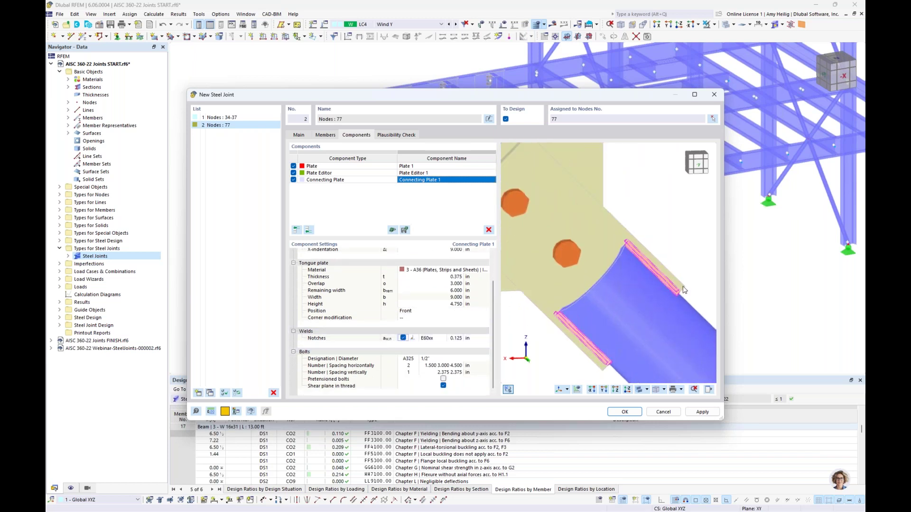
left_click(433, 338)
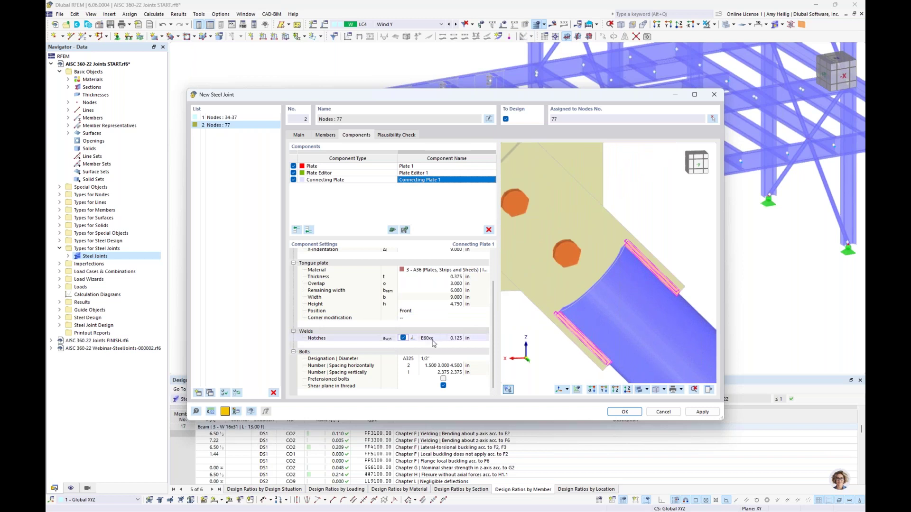
left_click(435, 341)
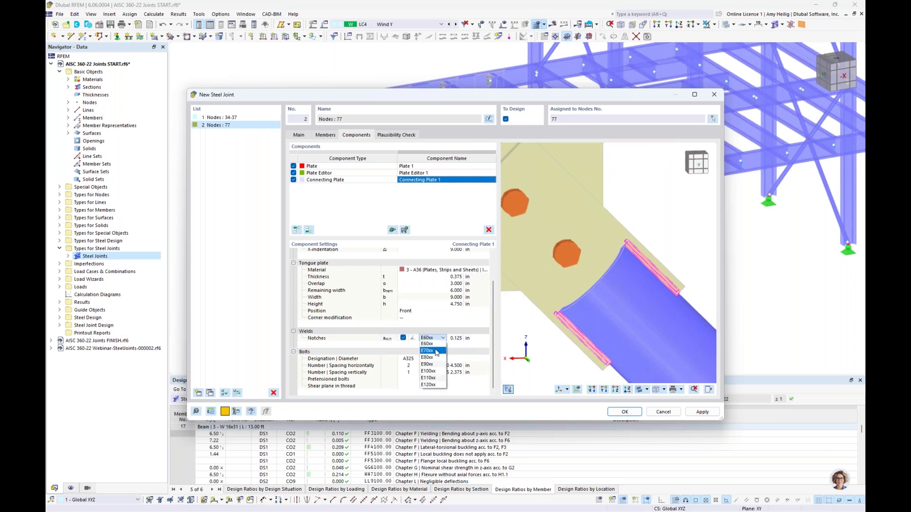
left_click(435, 351)
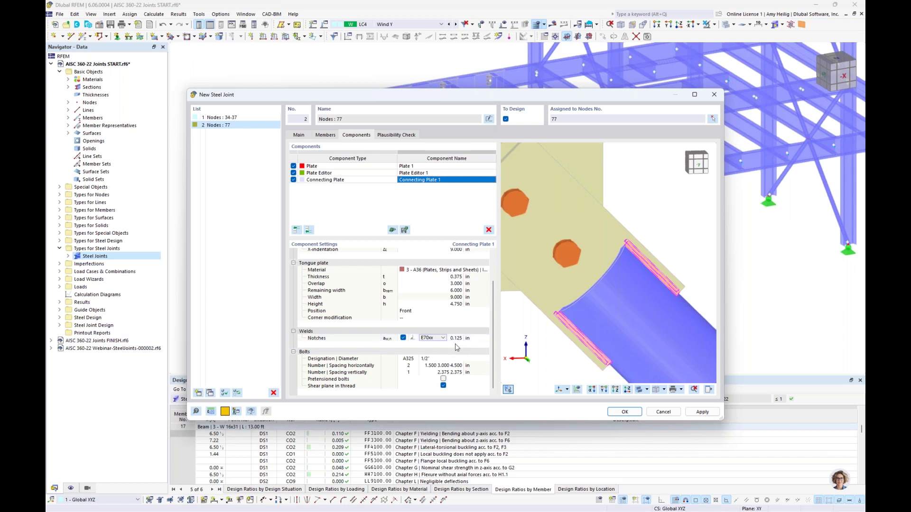
Set the horizontal bolt spacing of Connecting Plate 1 to a 1 in edge distance and 2.25 in between the bolts
scroll(546, 346, "down", 1)
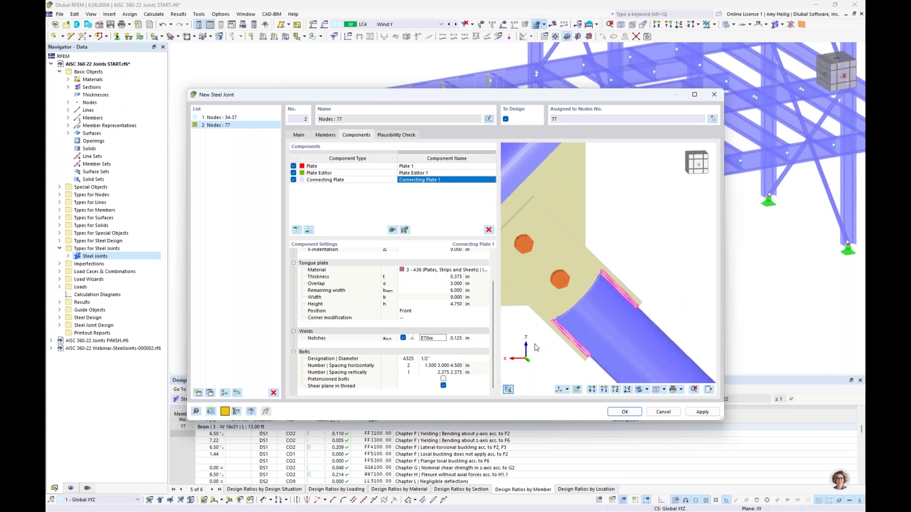
middle_click_drag(536, 348, 592, 346)
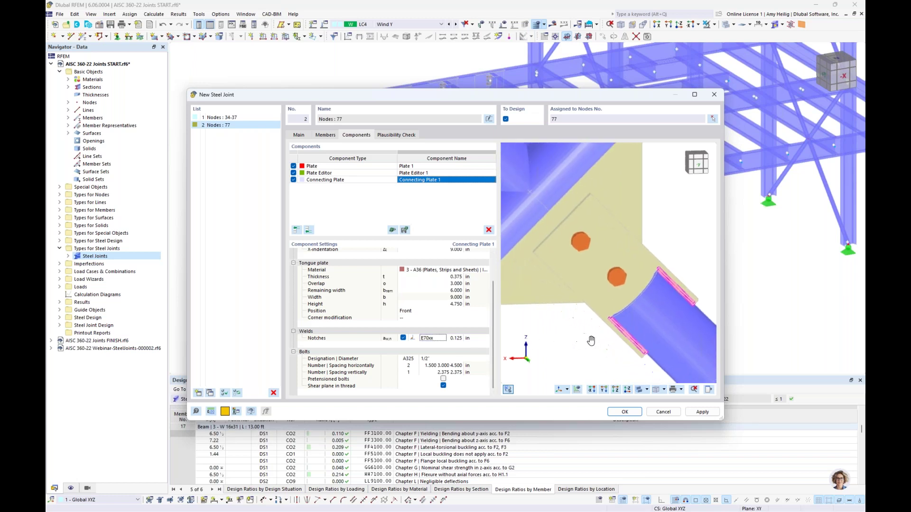
left_click(427, 368)
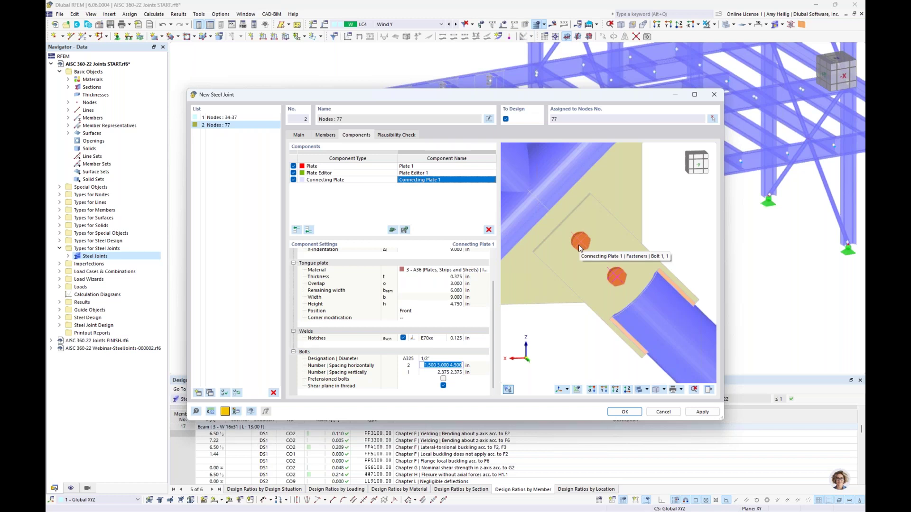
type("1")
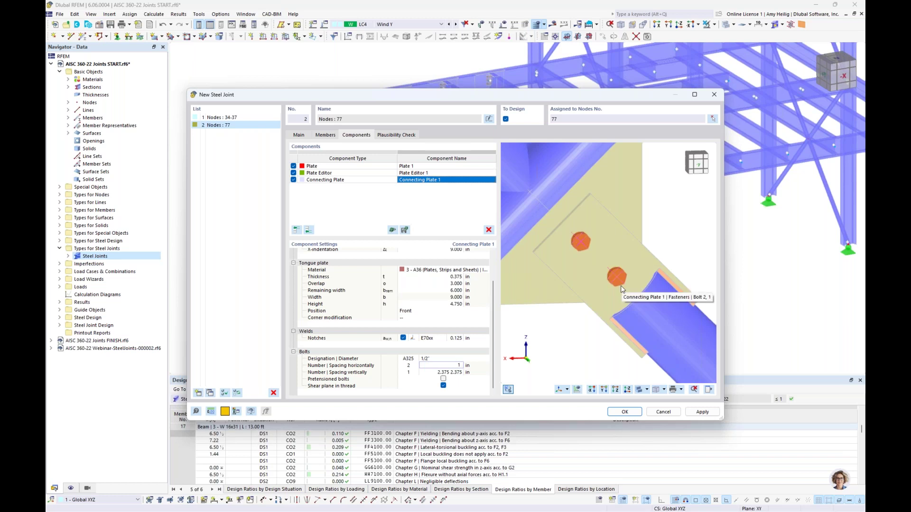
type(" 2.25")
key("Tab")
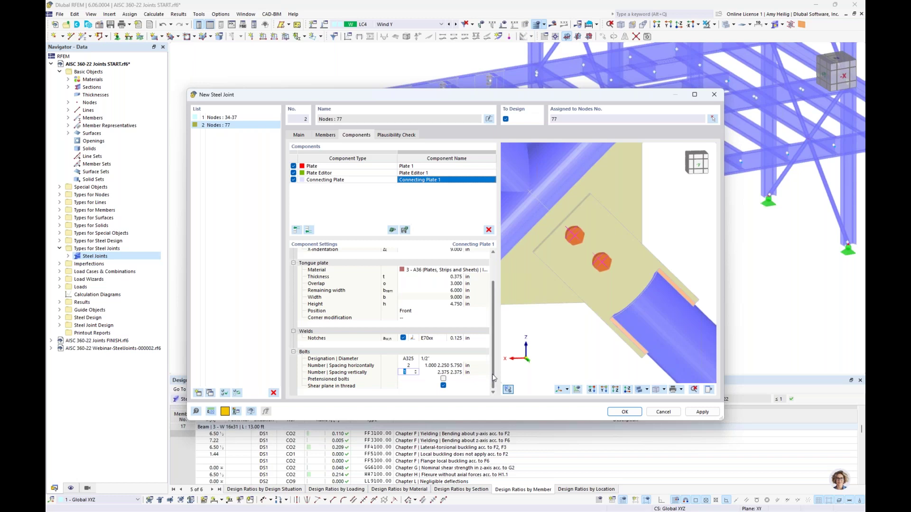
Copy the connecting plate component three times to the end of the component list
scroll(604, 278, "down", 4)
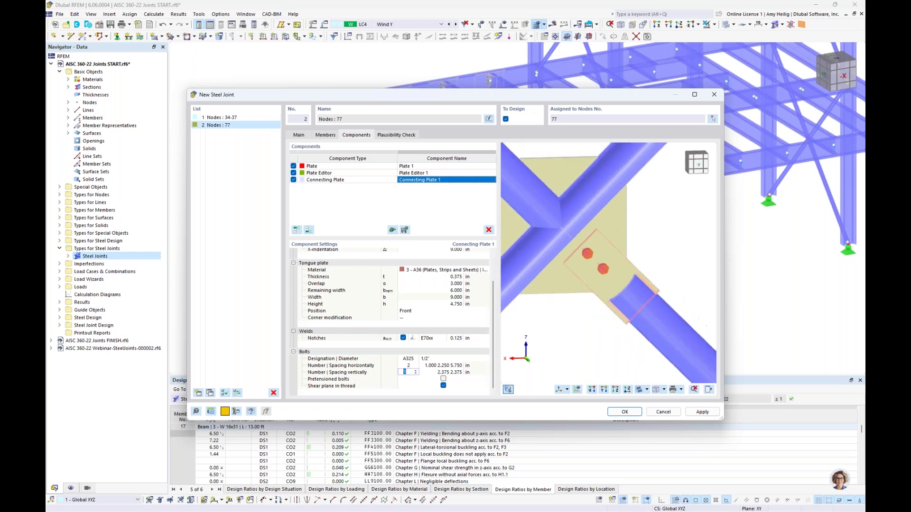
left_click(361, 181)
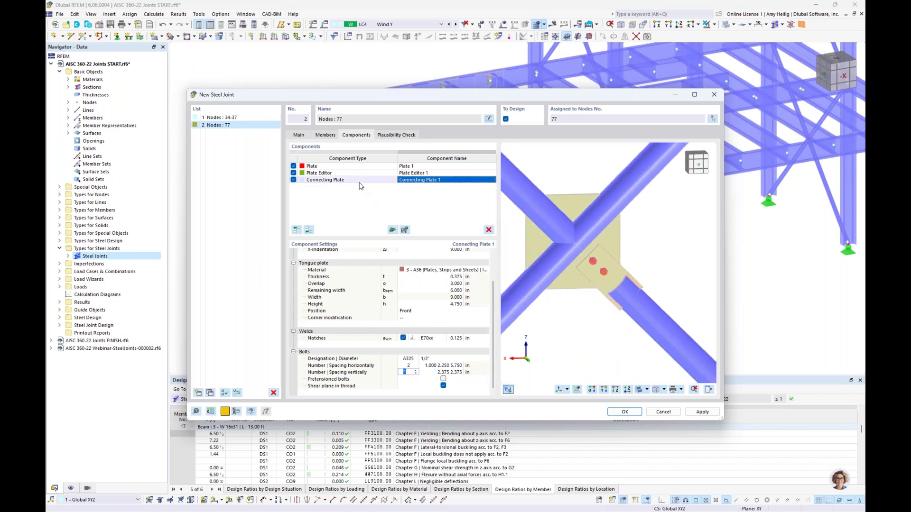
right_click(361, 181)
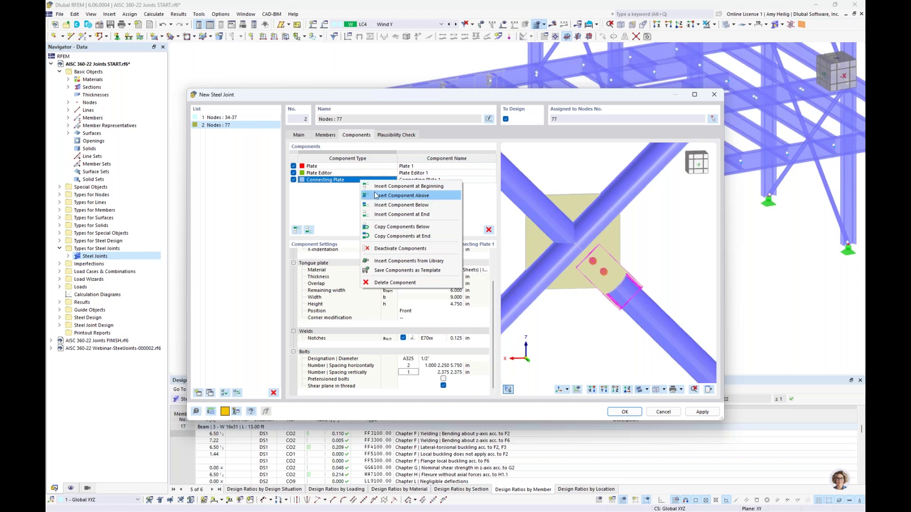
left_click(386, 237)
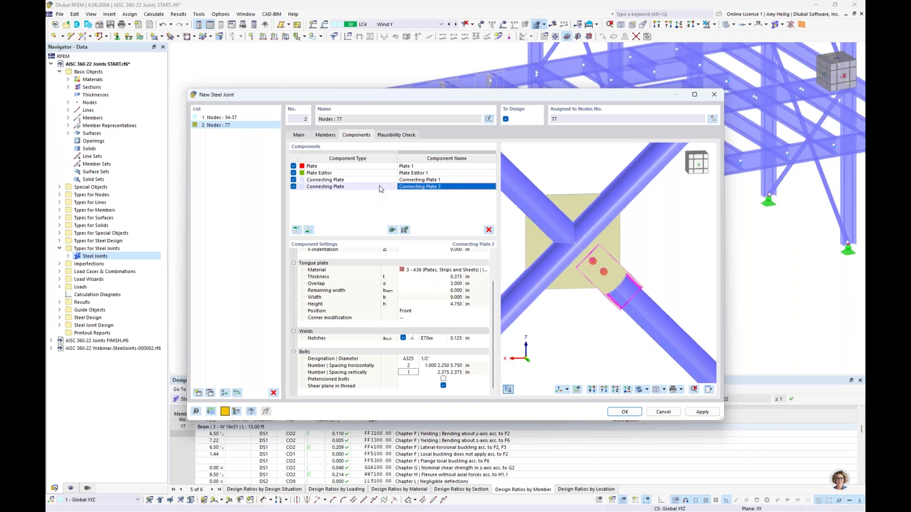
right_click(379, 189)
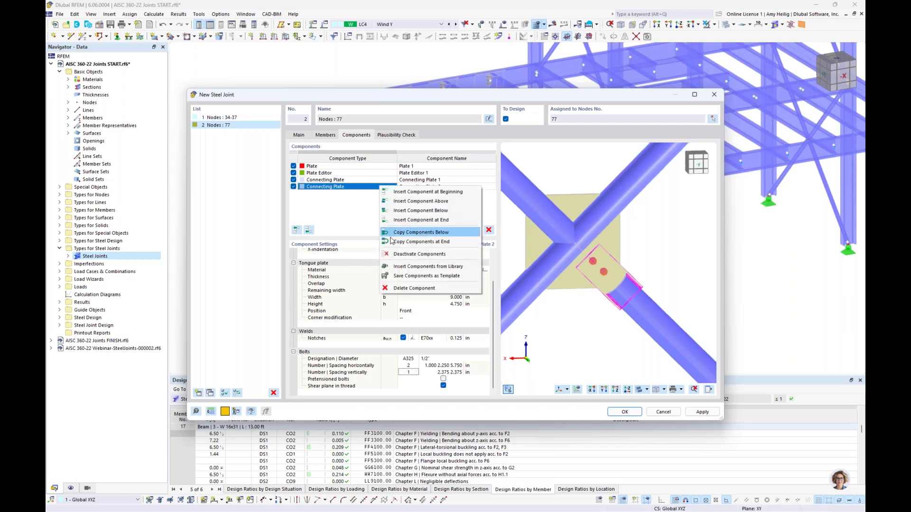
left_click(369, 216)
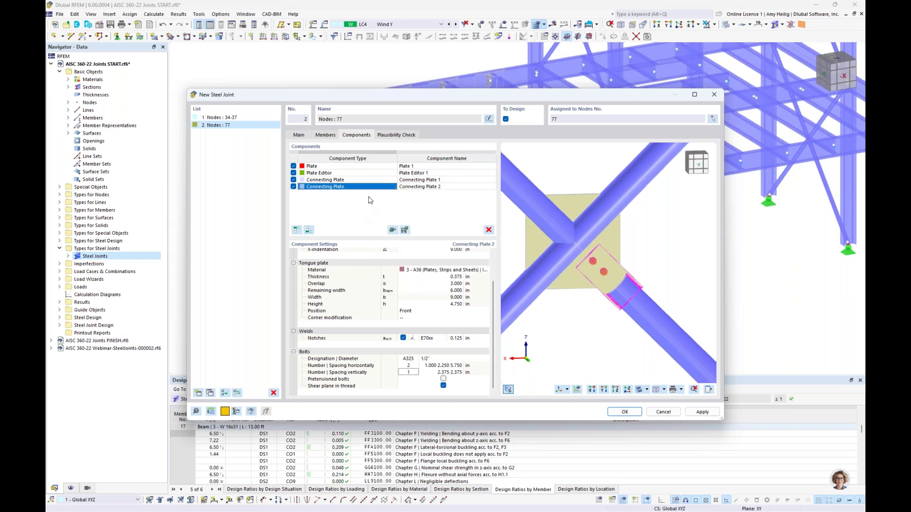
right_click(366, 194)
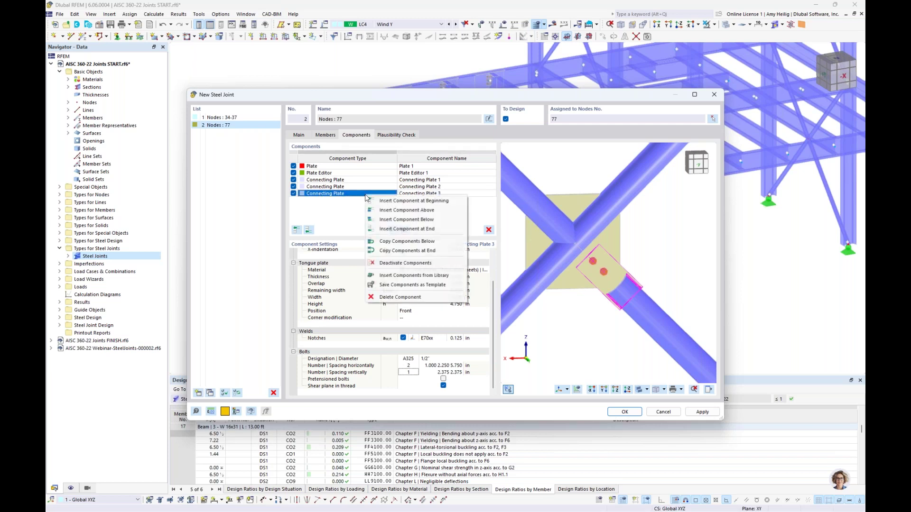
left_click(384, 252)
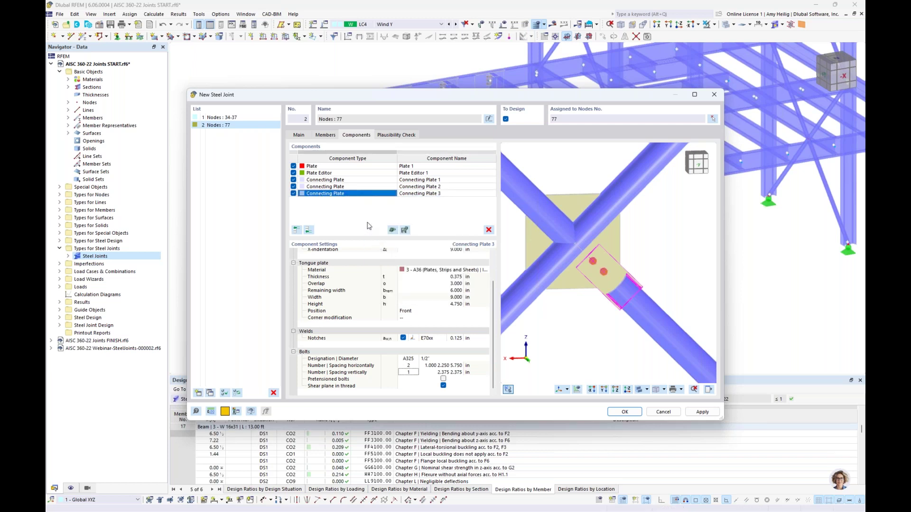
Assign Connecting Plate 2 to Member 2 and set its X-indentation to 9 in
left_click(357, 187)
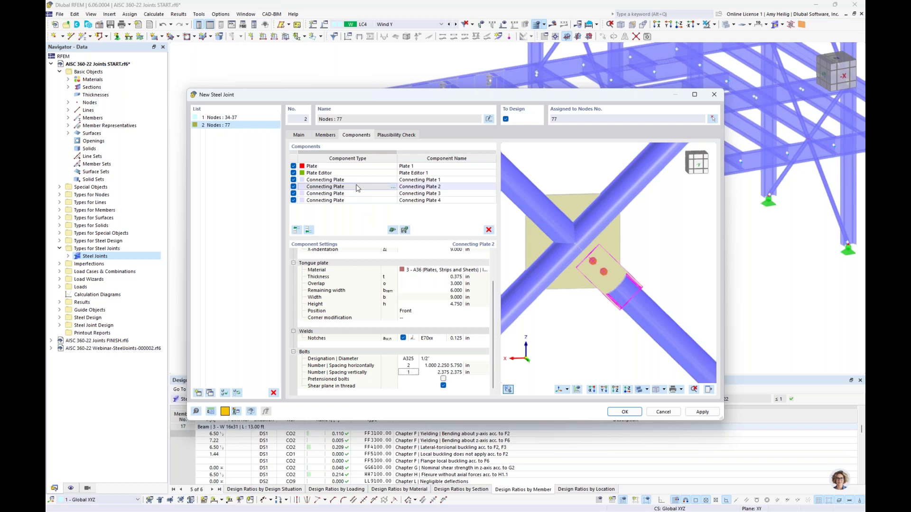
left_click(357, 187)
scroll(455, 257, "up", 2)
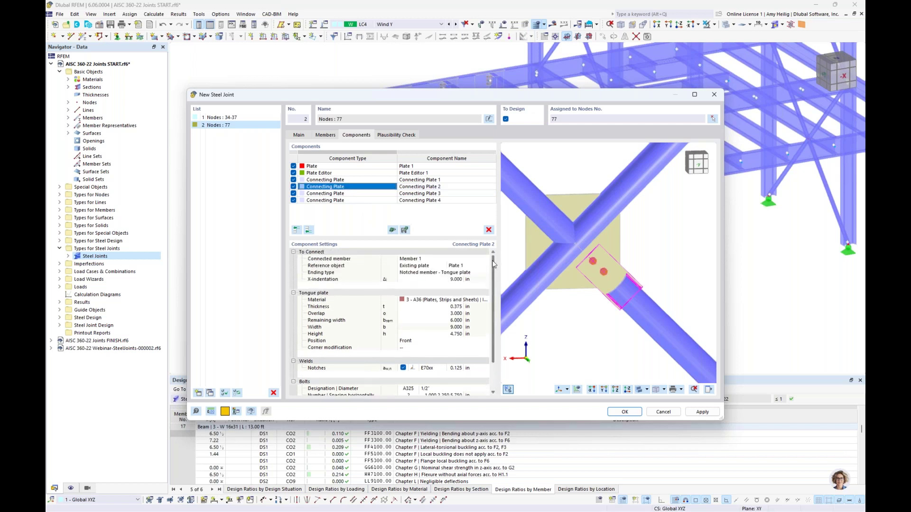
left_click(455, 258)
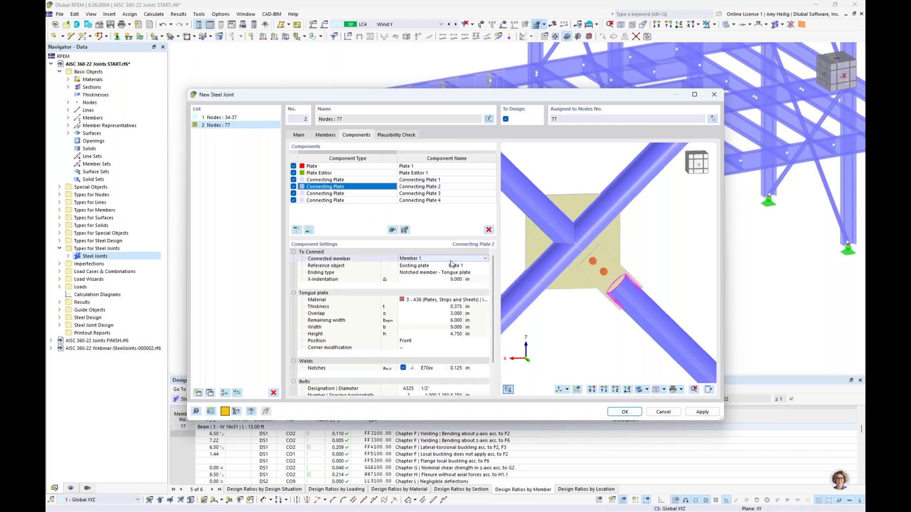
left_click(450, 260)
left_click(443, 267)
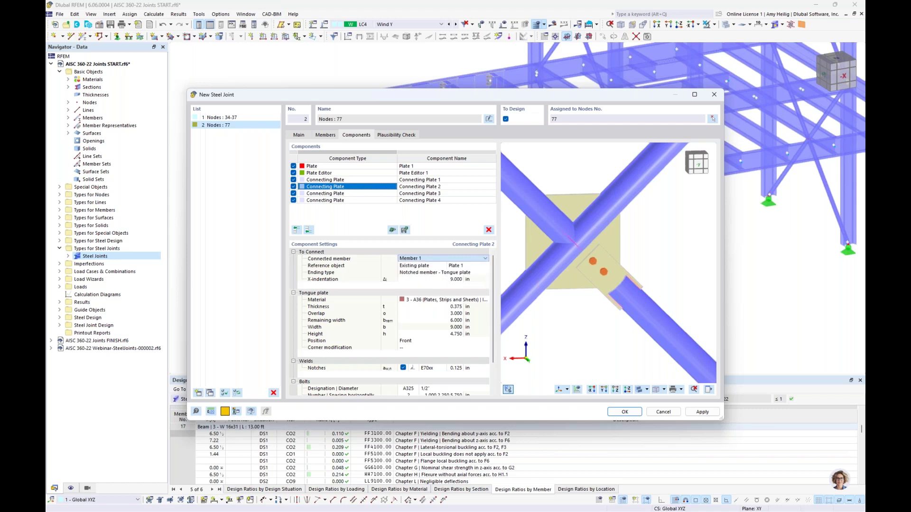
left_click(430, 280)
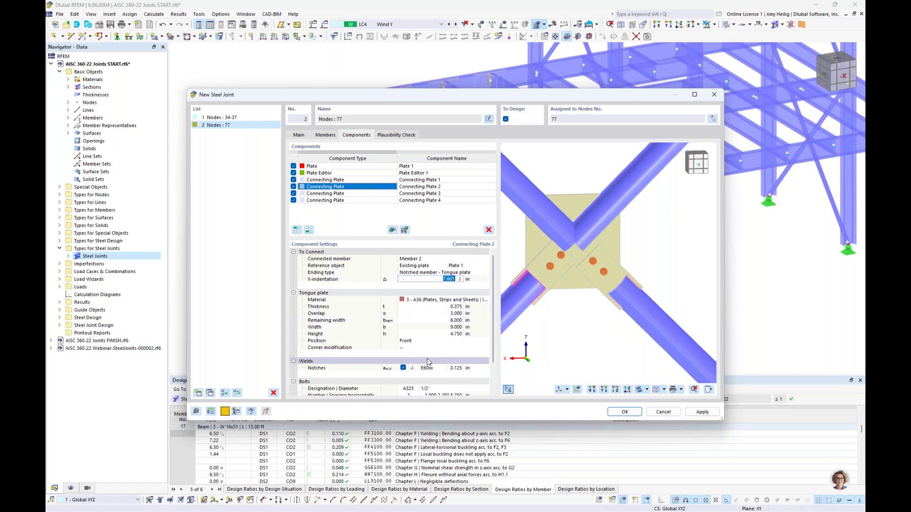
type("9.0")
Assign Connecting Plate 3 to Member 3 and set its X-indentation to 9 in
left_click(370, 194)
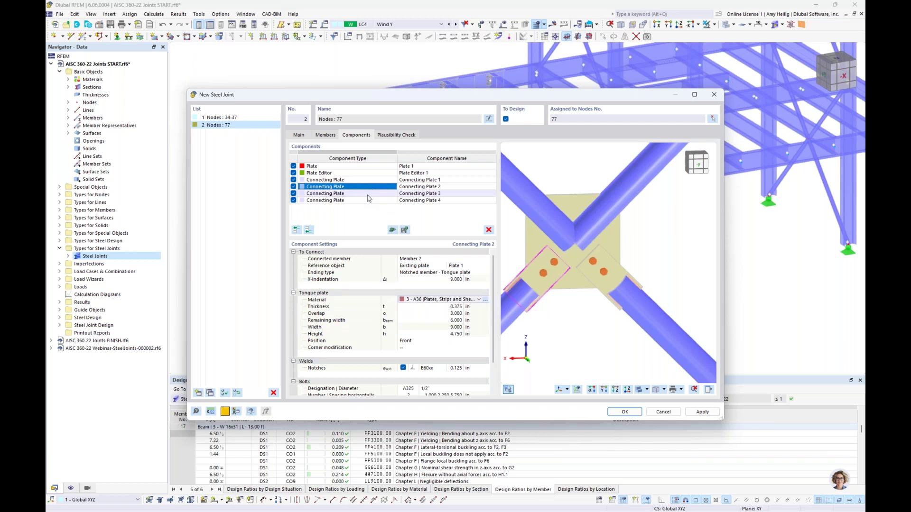
left_click(440, 258)
left_click(441, 264)
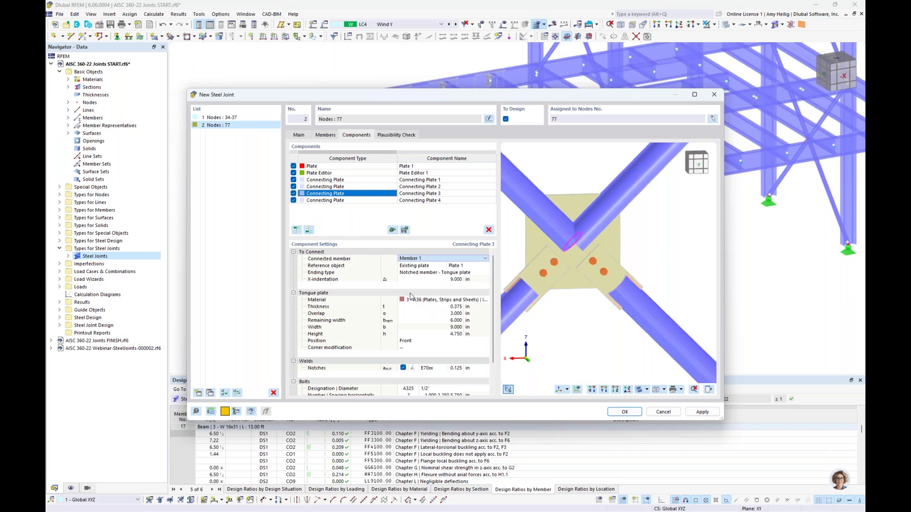
left_click(427, 279)
type("9.0")
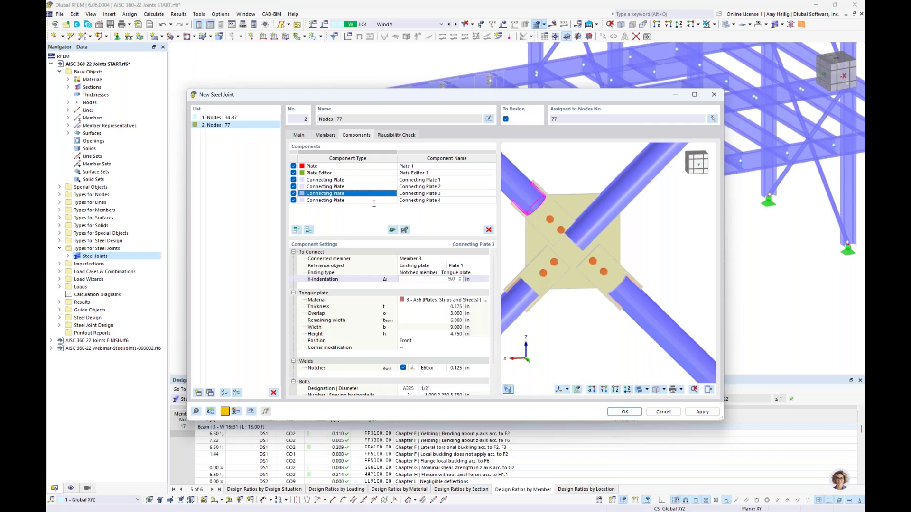
key("Return")
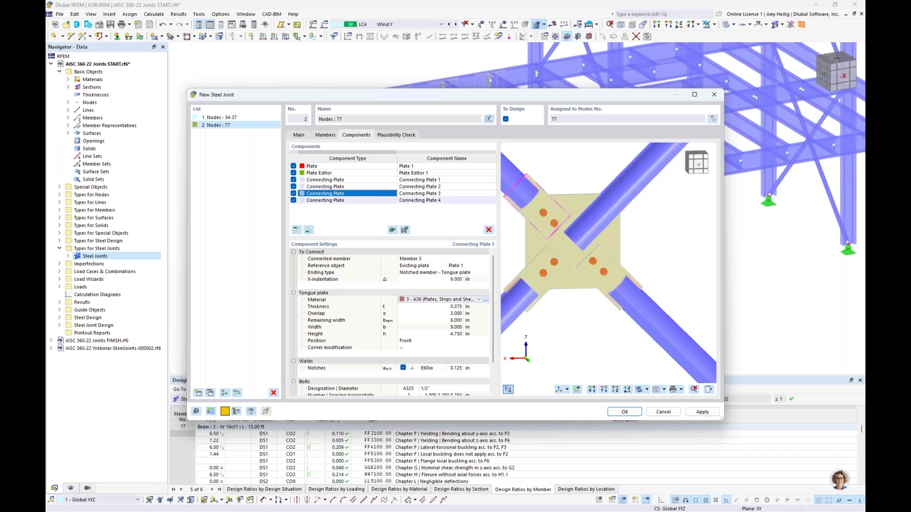
Assign Connecting Plate 4 to Member 4 and set its X-indentation to 9 in
left_click(332, 200)
left_click(446, 259)
left_click(445, 259)
left_click(440, 289)
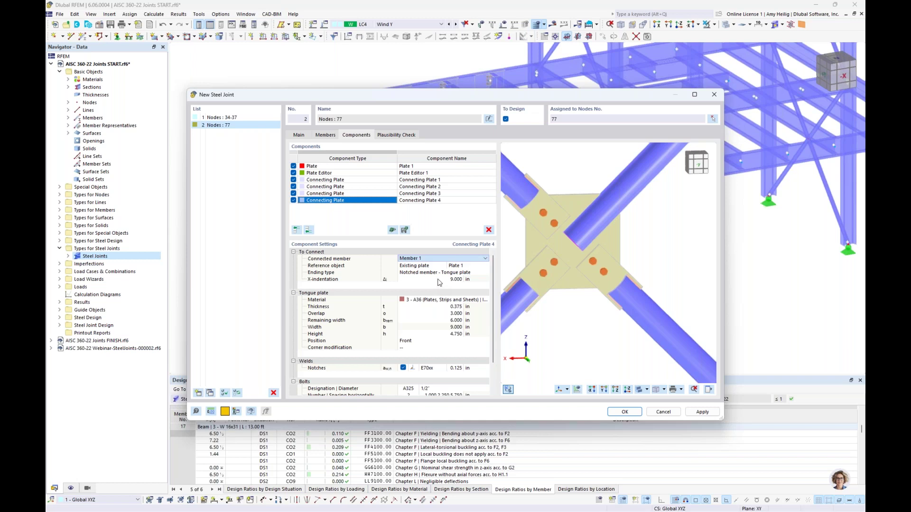
scroll(449, 259, "down", 3)
left_click(449, 279)
type("9.0")
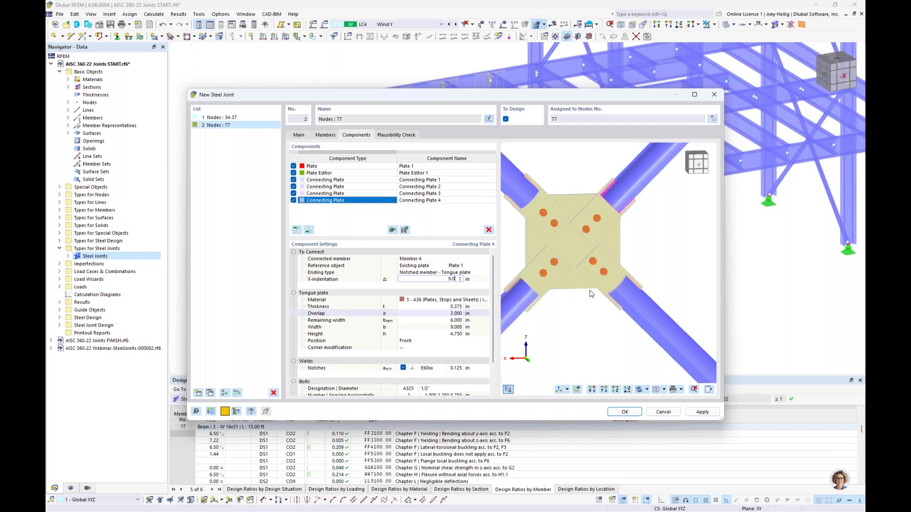
key("Tab")
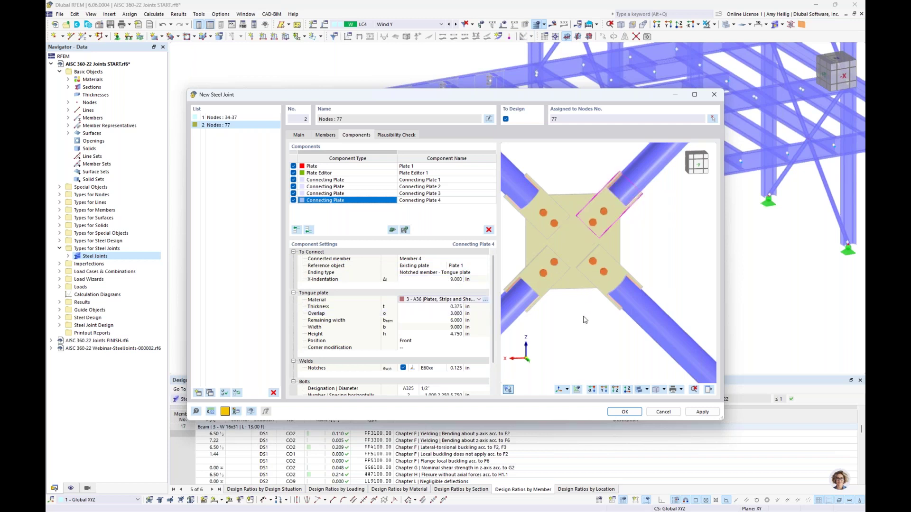
Check the node 77 joint for plausibility errors and return to its component list
scroll(584, 320, "down", 3)
middle_click_drag(585, 319, 546, 295, "ctrl")
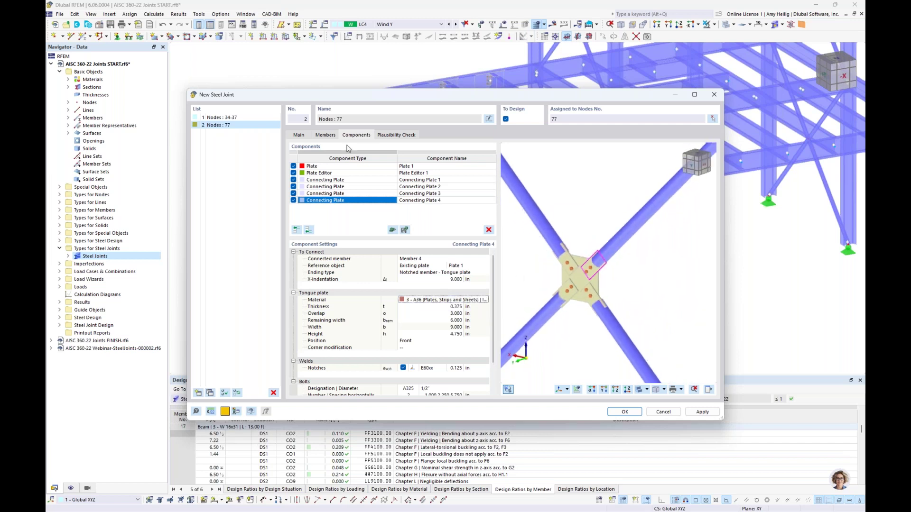
left_click(396, 136)
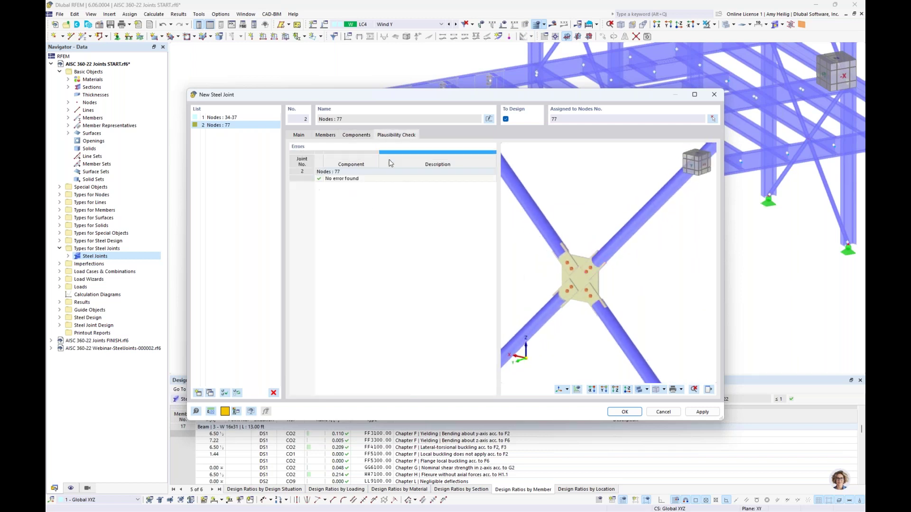
left_click(361, 136)
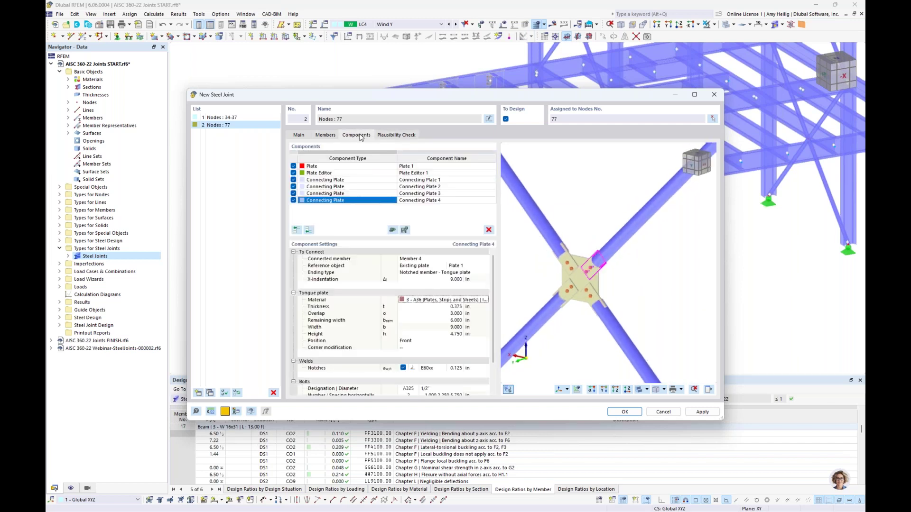
Examine the category and subcategory choices for saving the joint as a template, and cancel without saving
left_click(405, 230)
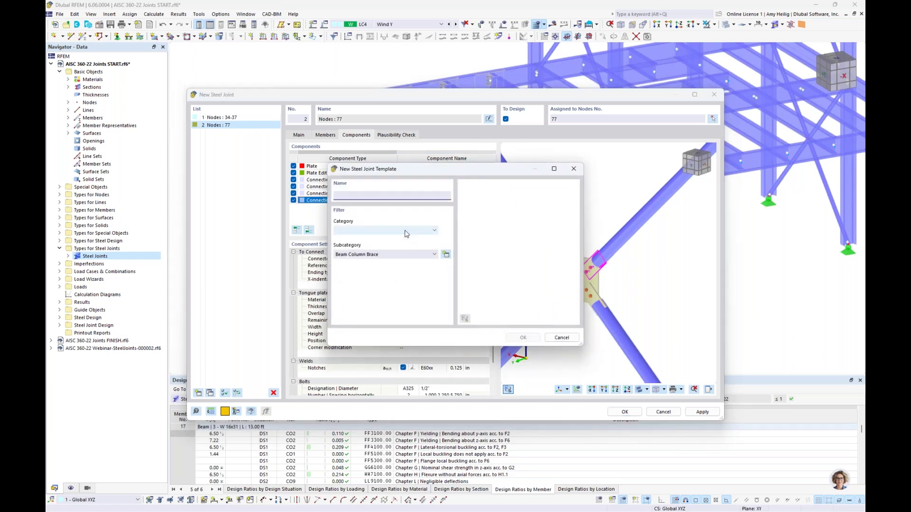
left_click(400, 231)
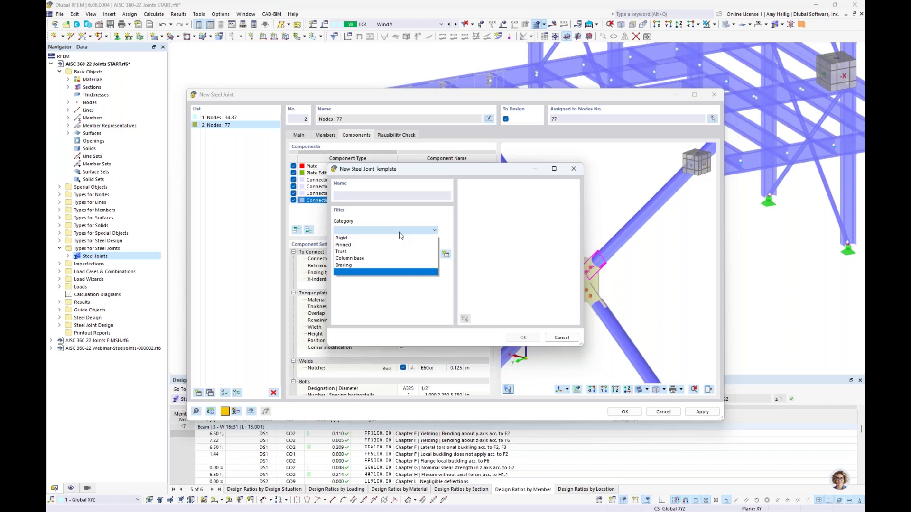
left_click(377, 274)
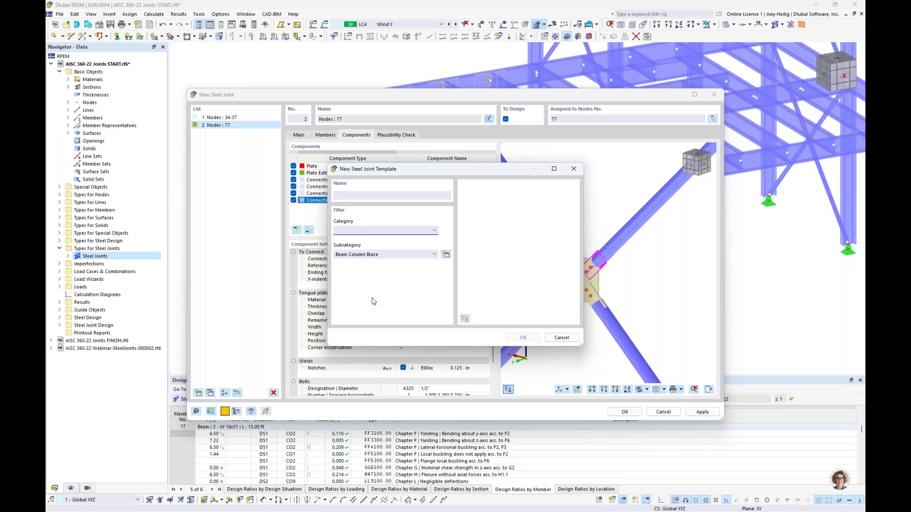
left_click(430, 258)
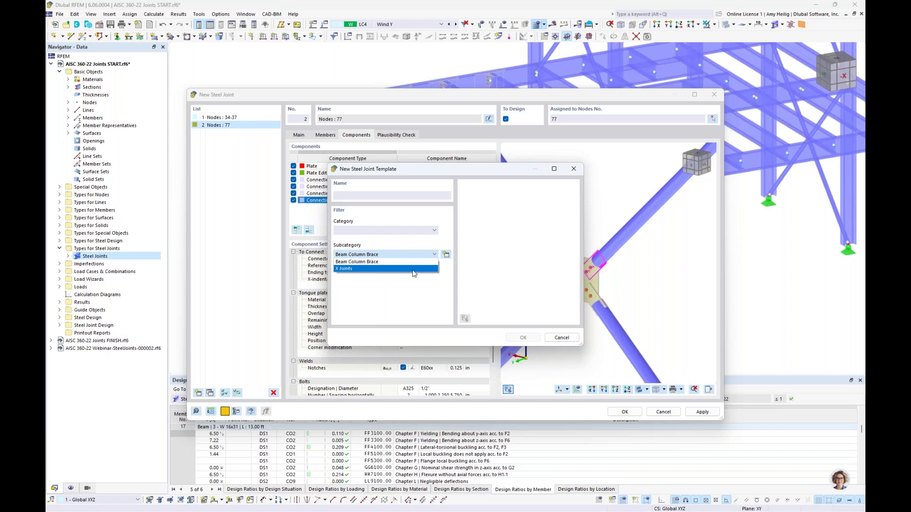
left_click(417, 298)
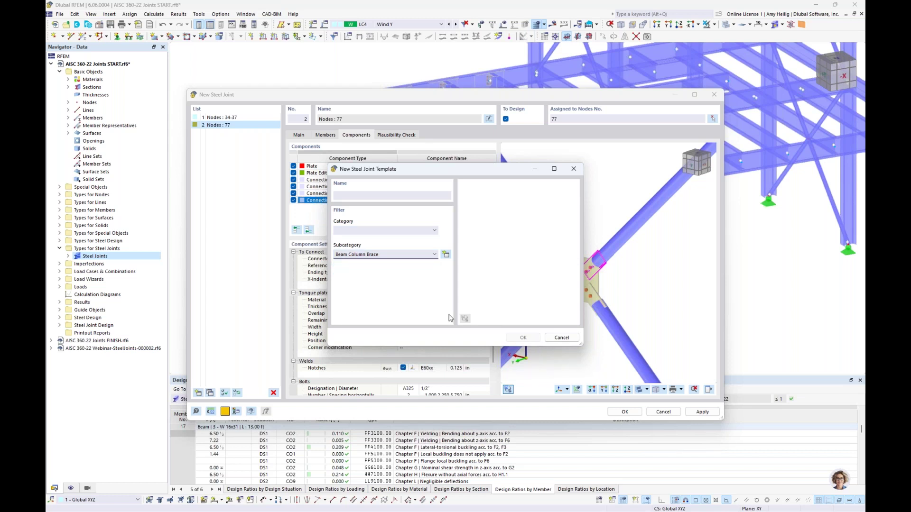
left_click(562, 338)
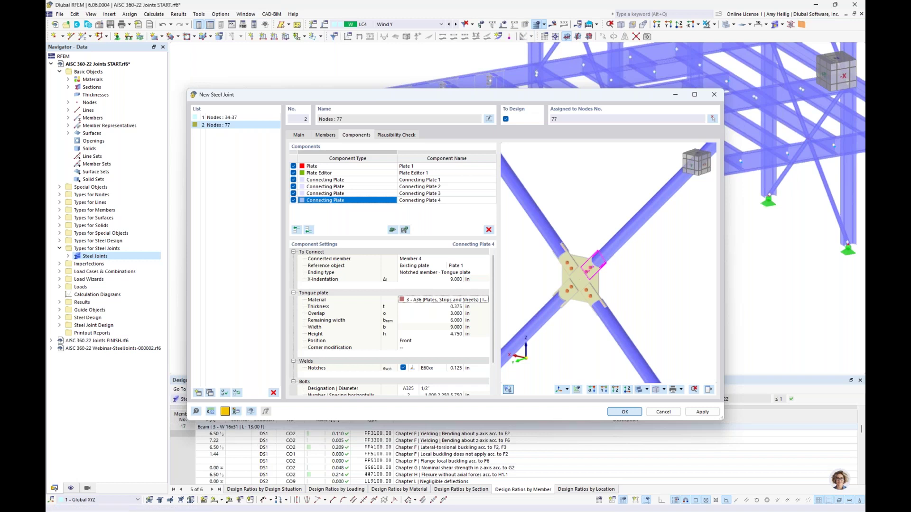
Accept the node 77 joint definition and inspect the gusset connection with the model displayed in solid mode
middle_click_drag(427, 237, 479, 283)
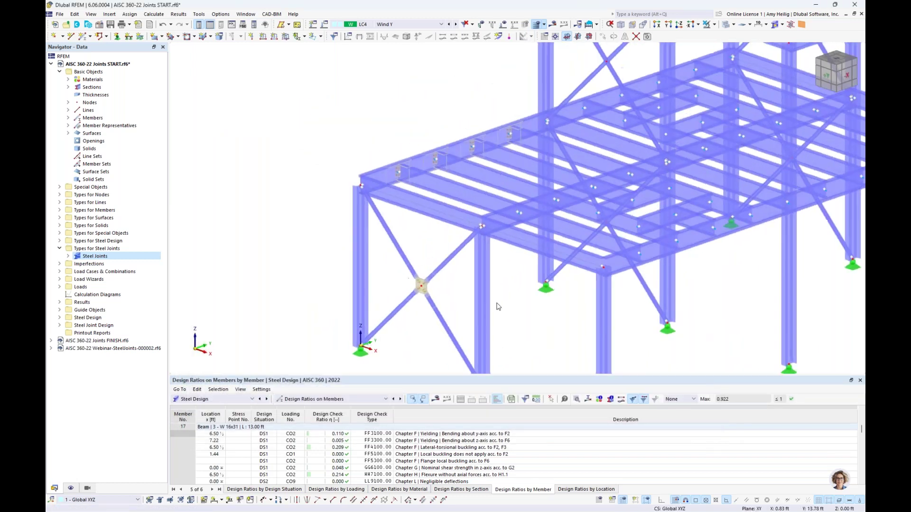
left_click(733, 24)
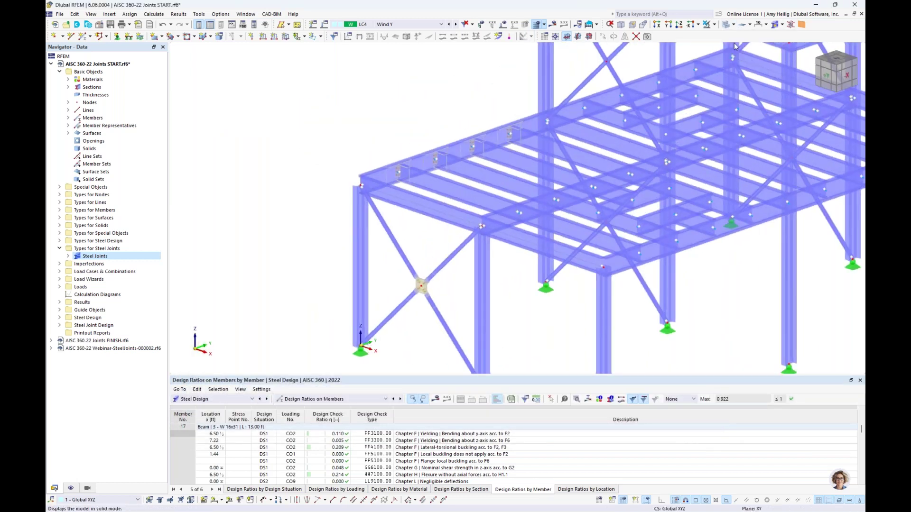
left_click(748, 45)
scroll(426, 309, "up", 2)
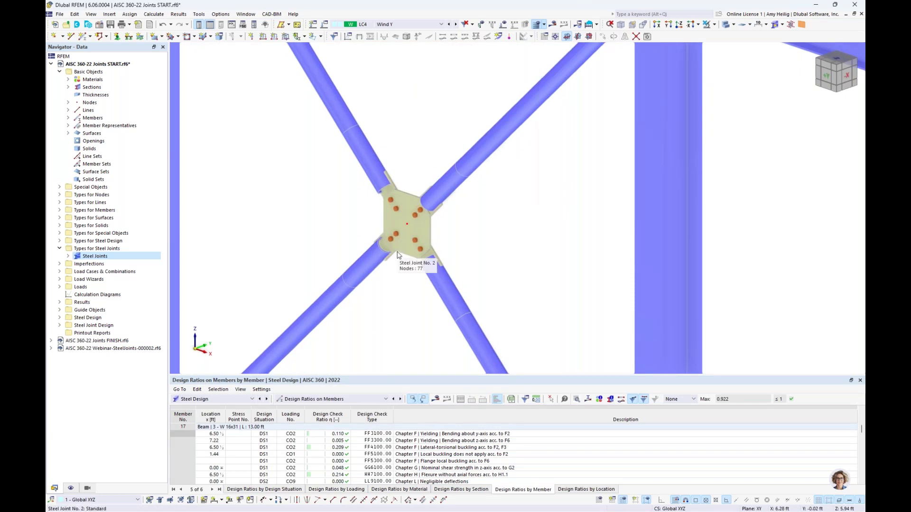
scroll(398, 255, "down", 5)
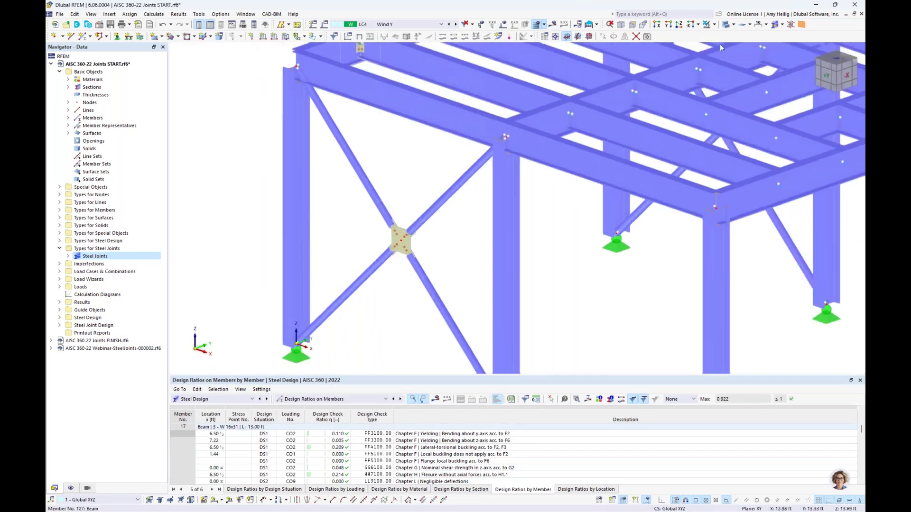
Inspect the node 77 joint with the model shown as wireframe, and restore the transparent solid display
left_click(733, 24)
left_click(736, 36)
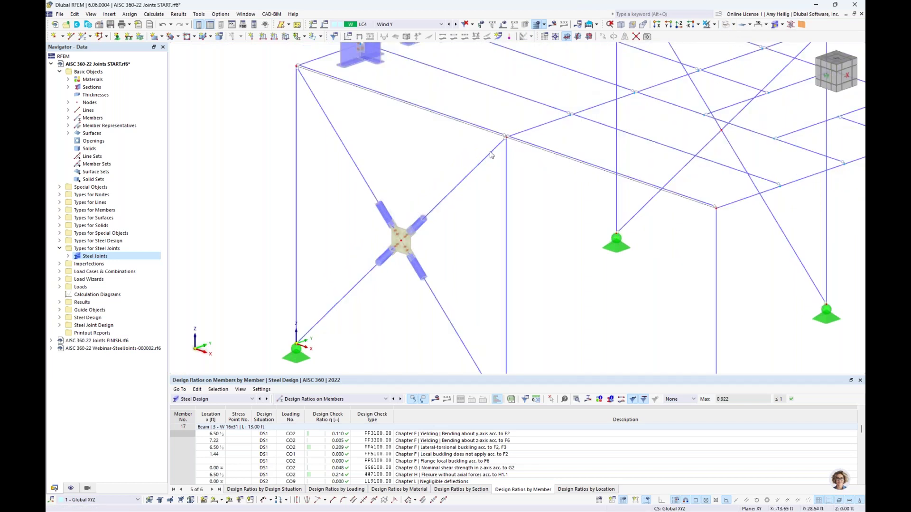
scroll(455, 198, "up", 2)
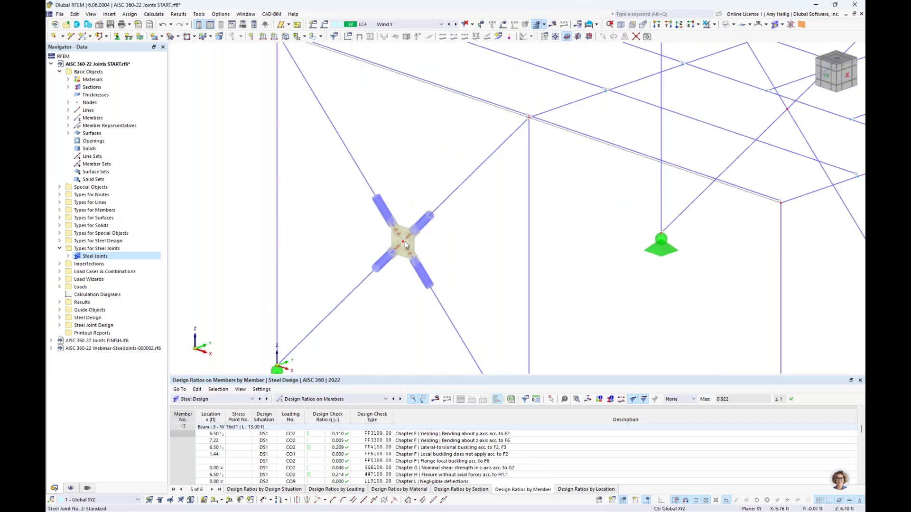
mouse_move(403, 244)
left_click(733, 25)
left_click(755, 54)
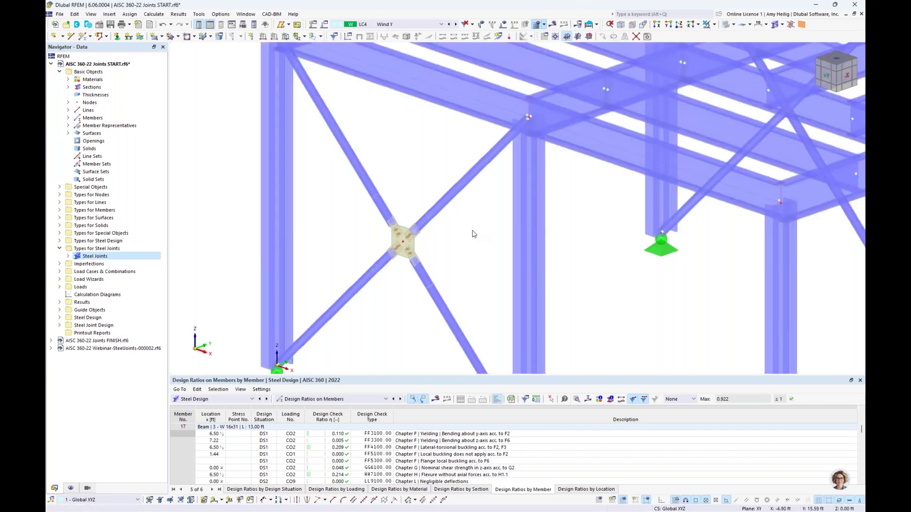
Create a new steel joint and assign it to node 2 at the braced corner column's head
scroll(472, 234, "down", 2)
scroll(306, 139, "up", 3)
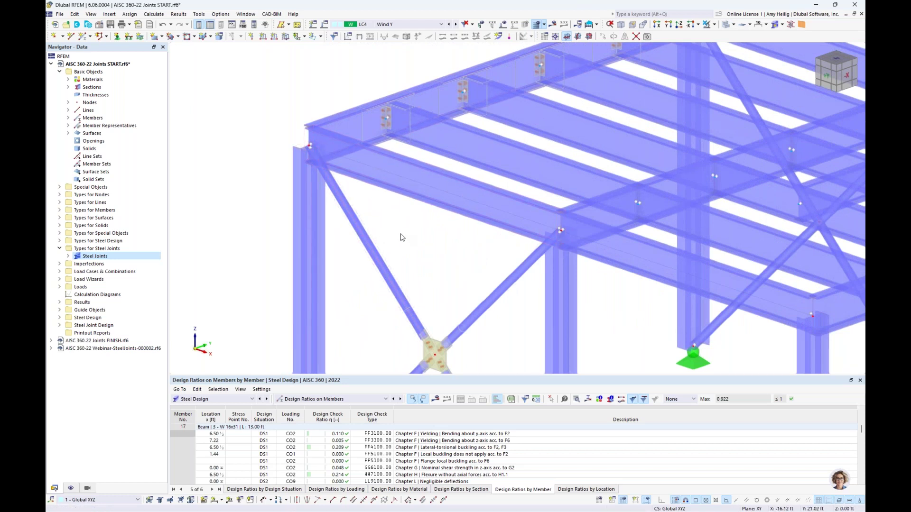
right_click(95, 257)
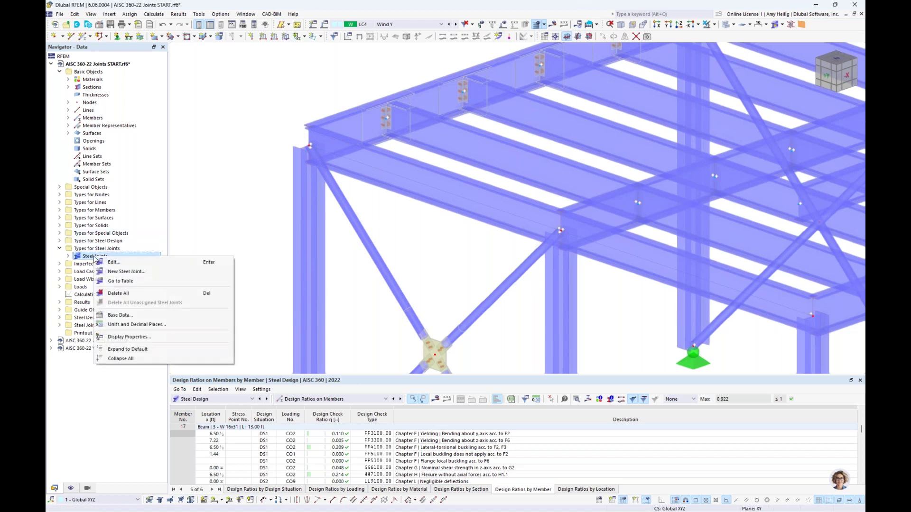
left_click(116, 272)
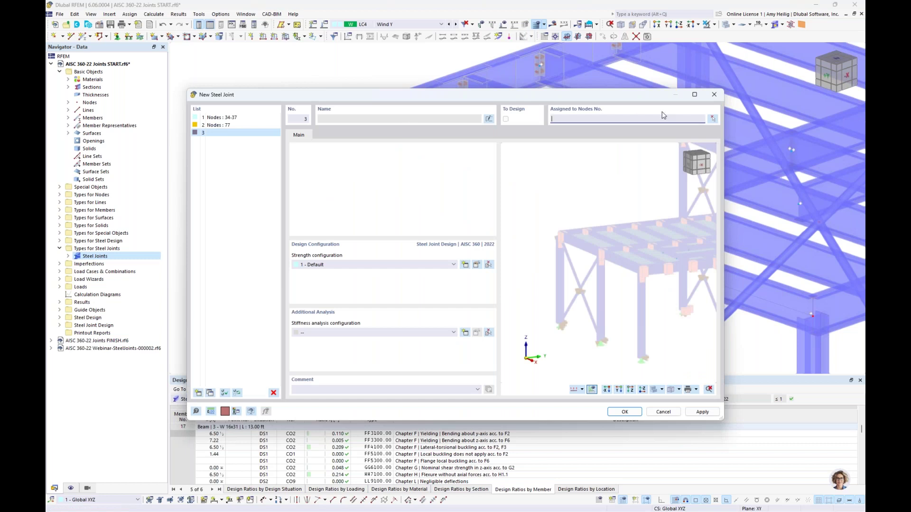
left_click(713, 118)
left_click(310, 145)
left_click(173, 125)
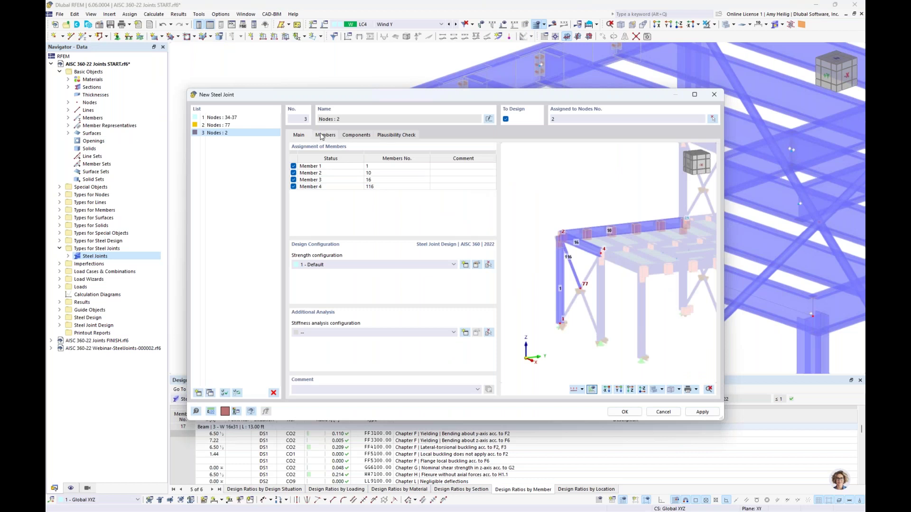
Fill the node 2 joint's components from the user-defined template AISC 10 in the Beam Column Brace subcategory
left_click(321, 136)
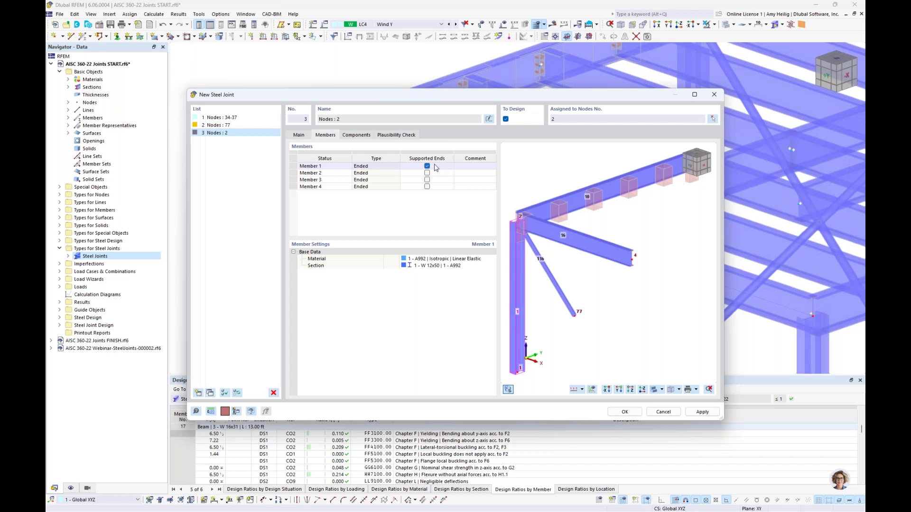
left_click(356, 136)
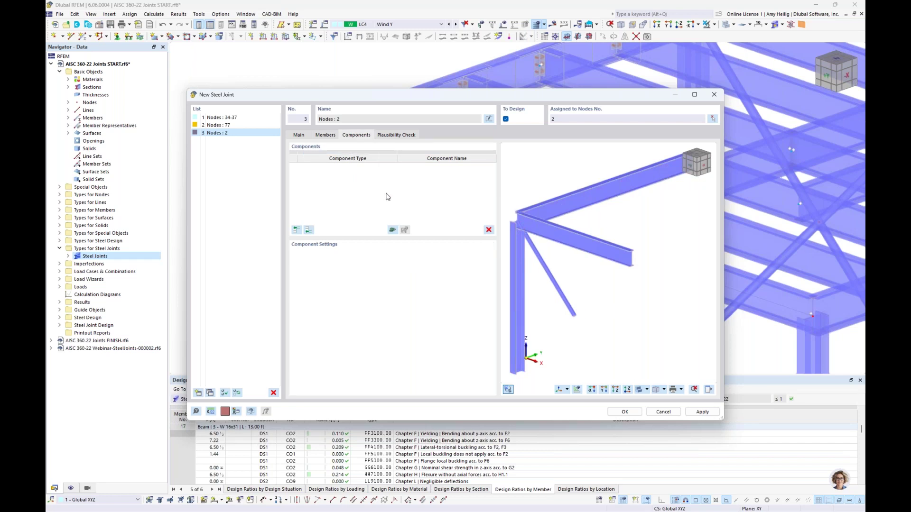
left_click(393, 232)
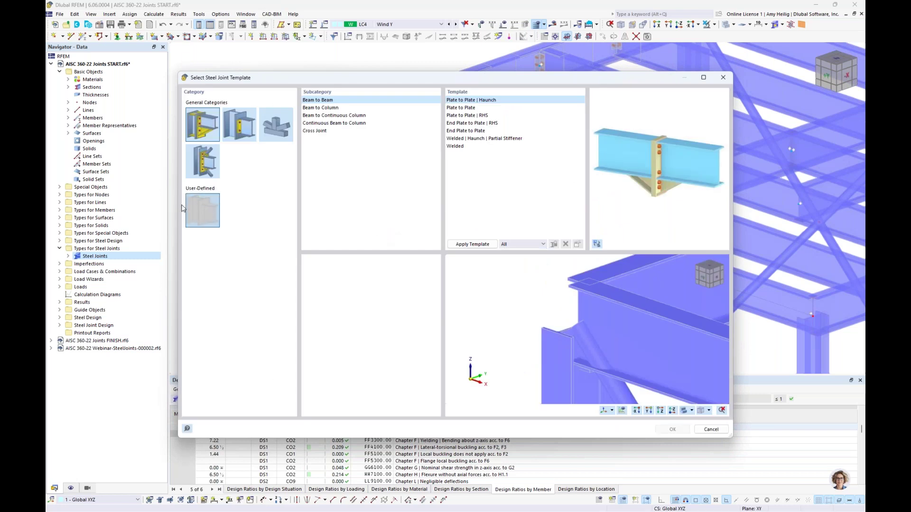
left_click(215, 209)
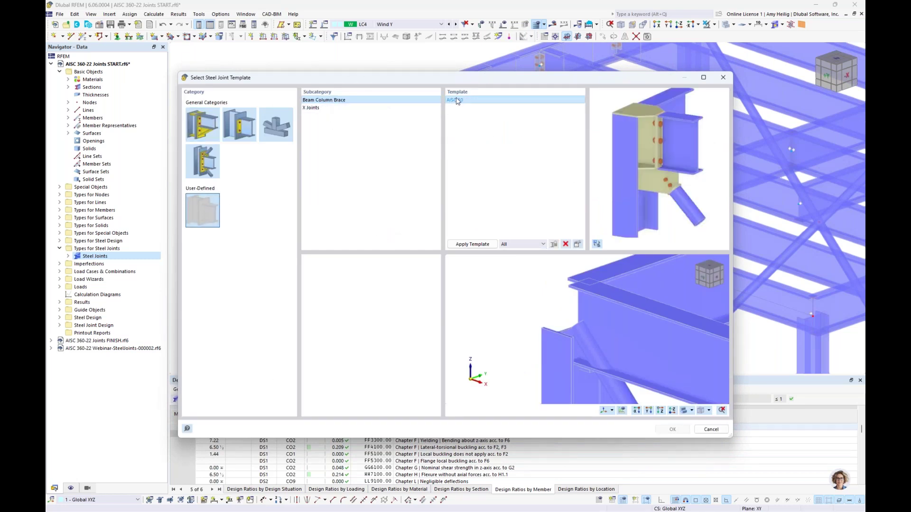
left_click(480, 245)
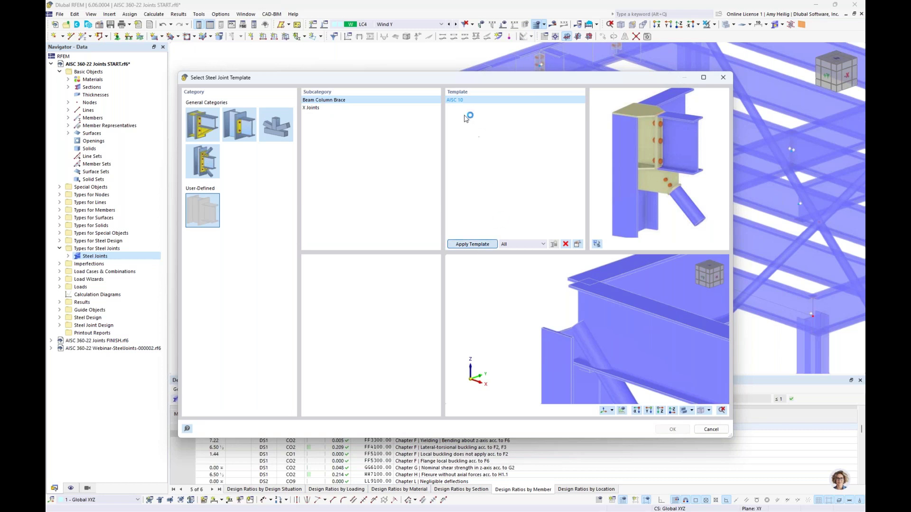
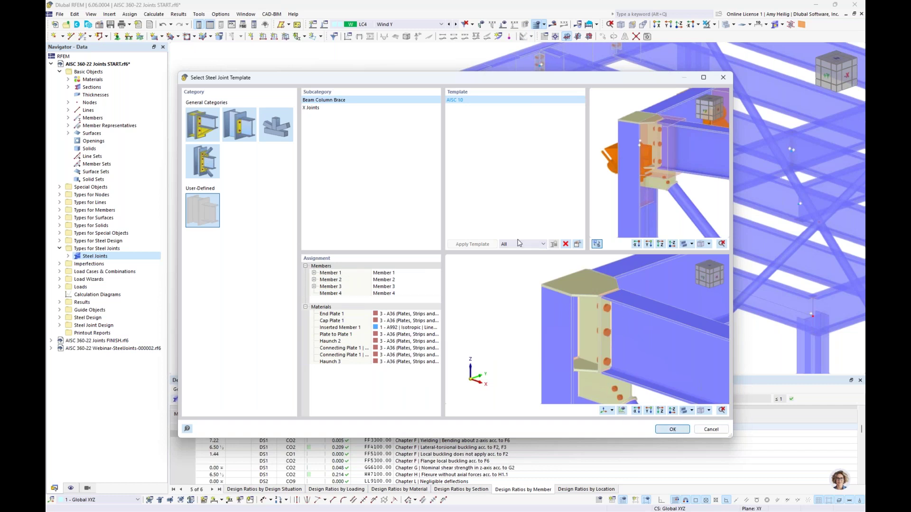
key("Return")
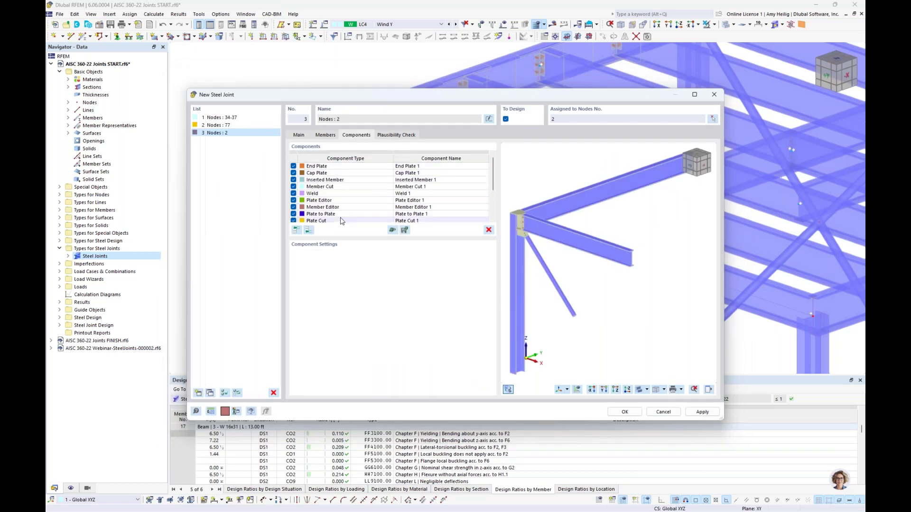
Examine the settings and geometry of Cap Plate 1 and Inserted Member 1 in the node 2 joint
left_click(337, 174)
mouse_move(552, 256)
middle_mouse_down("ctrl")
mouse_move(546, 281)
mouse_move(563, 244)
middle_mouse_up("ctrl")
scroll(564, 244, "up", 6)
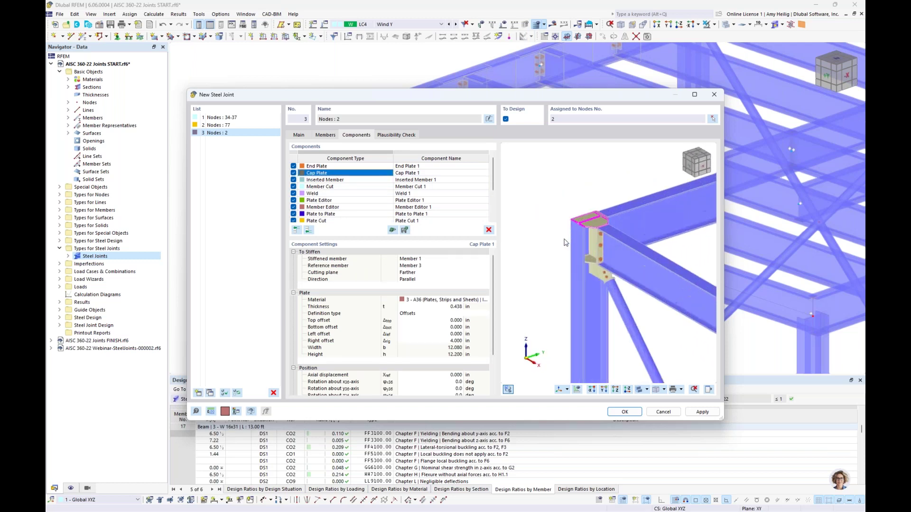
middle_click_drag(662, 261, 590, 265, "ctrl")
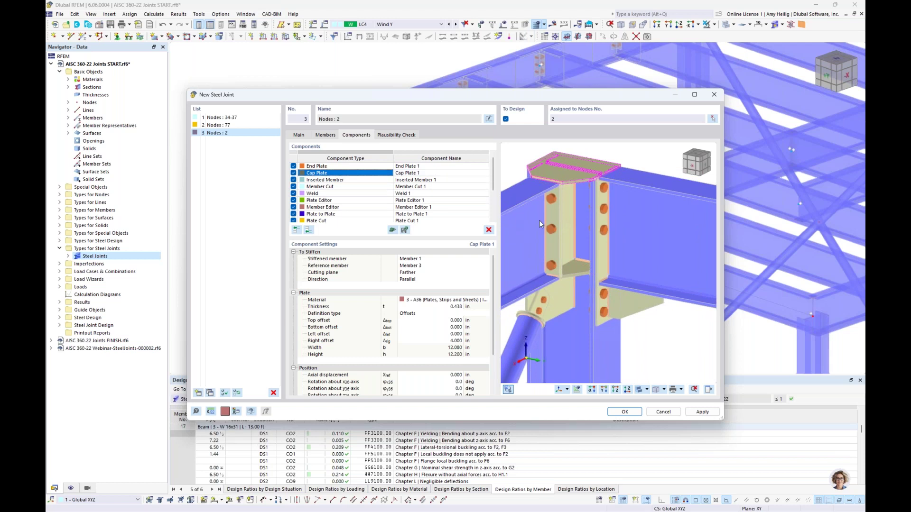
middle_click_drag(582, 191, 545, 201, "ctrl")
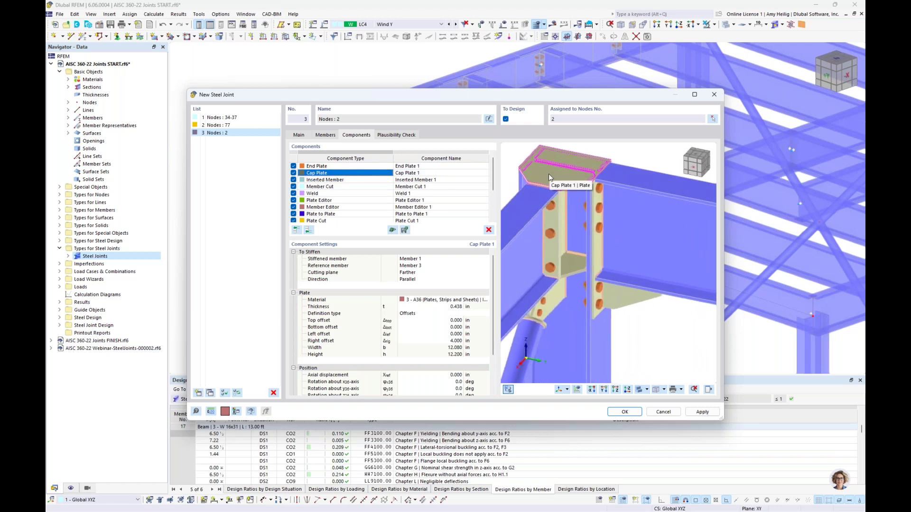
scroll(594, 233, "up", 4)
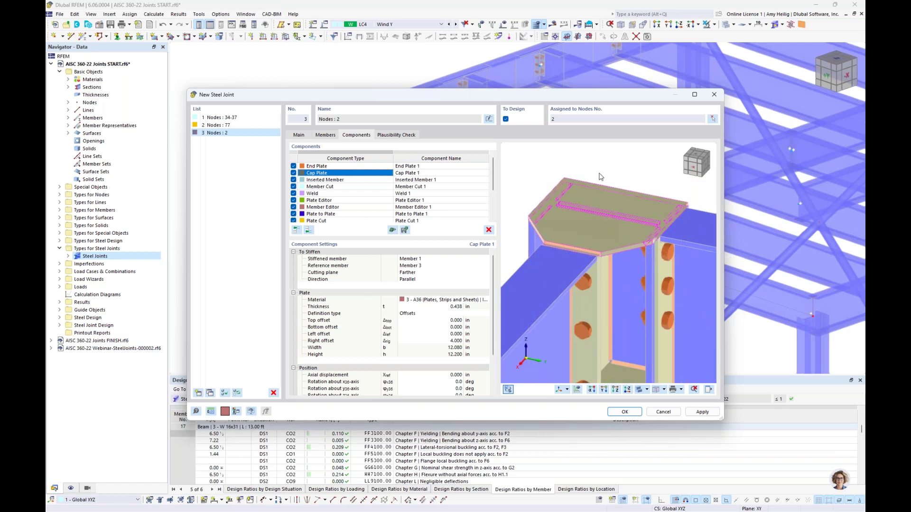
left_click(350, 181)
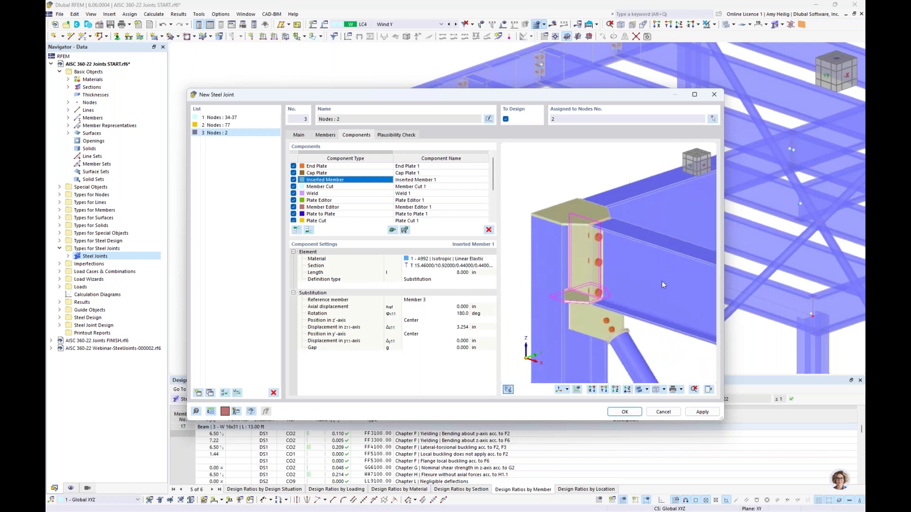
Hide Member 1 and Cap Plate 1 in the node 2 joint preview and examine the inserted member behind them
left_click(708, 389)
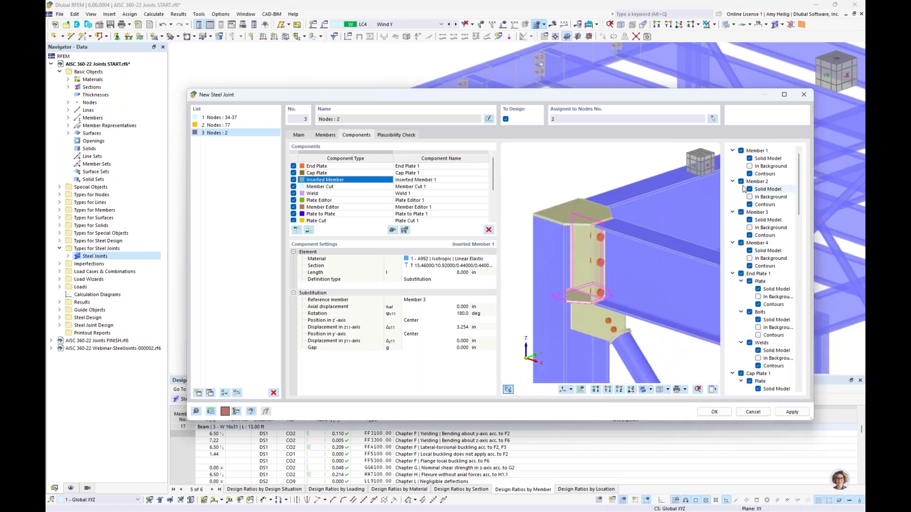
left_click(741, 151)
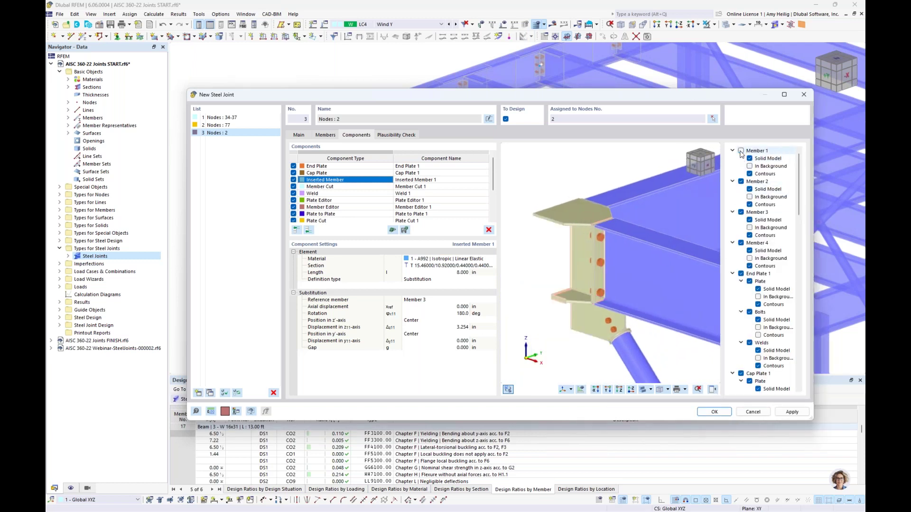
left_click(741, 374)
middle_click_drag(615, 263, 658, 268)
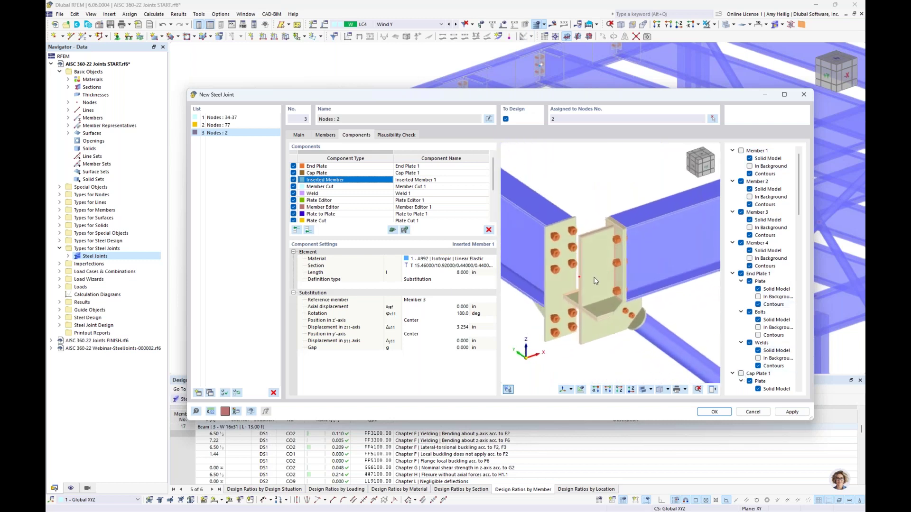
scroll(592, 266, "up", 3)
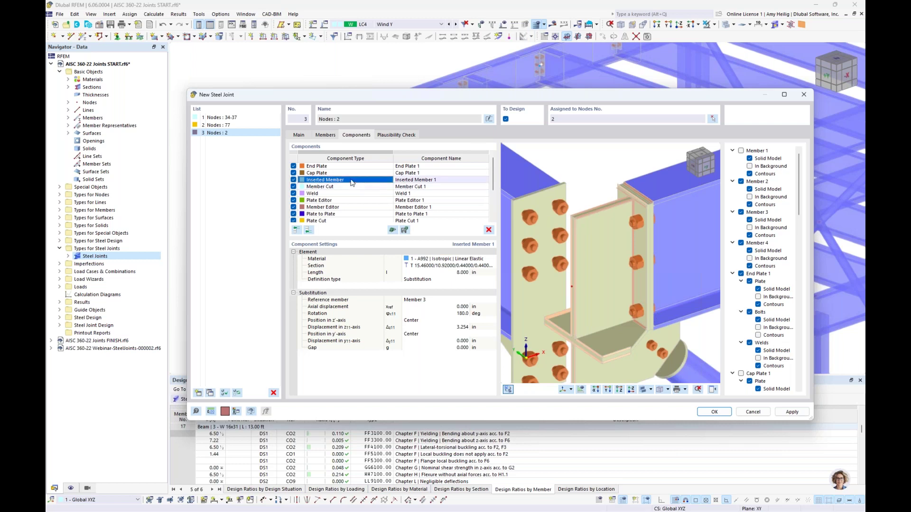
Show Member 1 and Cap Plate 1 in the preview again, and save the node 2 joint after reviewing its plausibility check
left_click(741, 151)
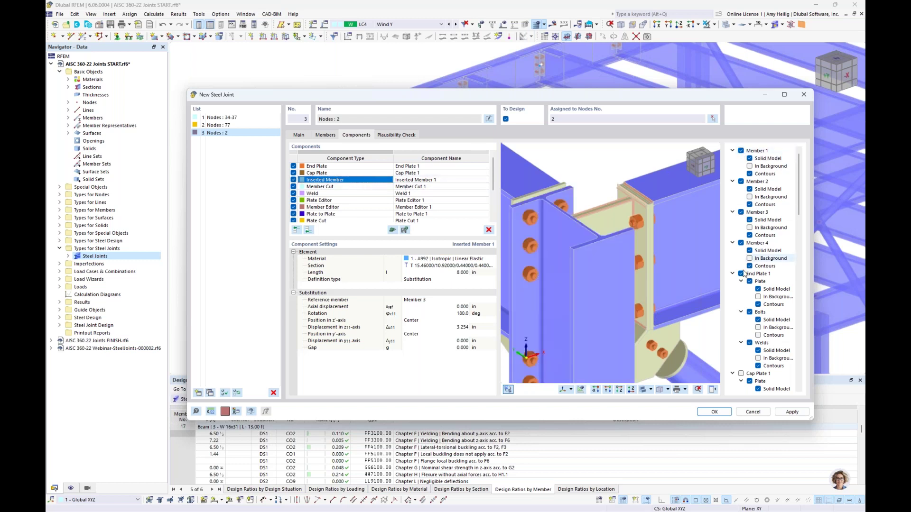
left_click(741, 373)
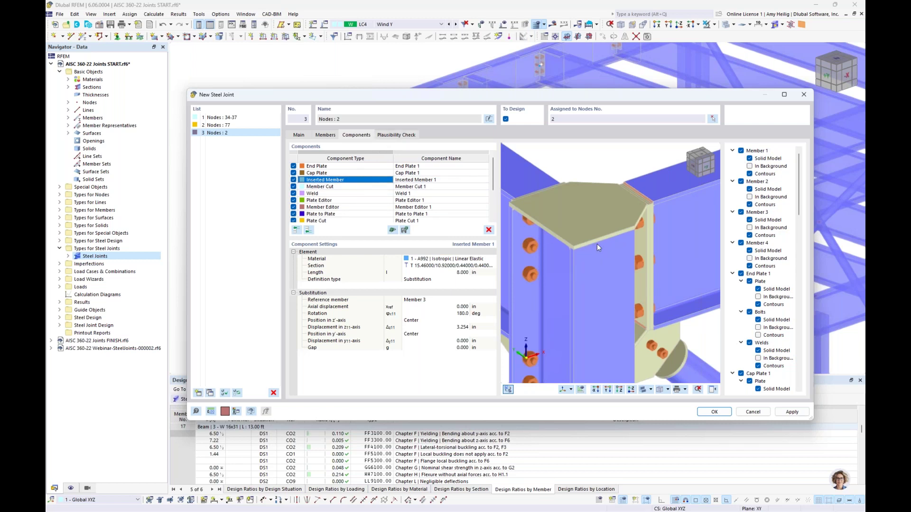
scroll(597, 244, "down", 3)
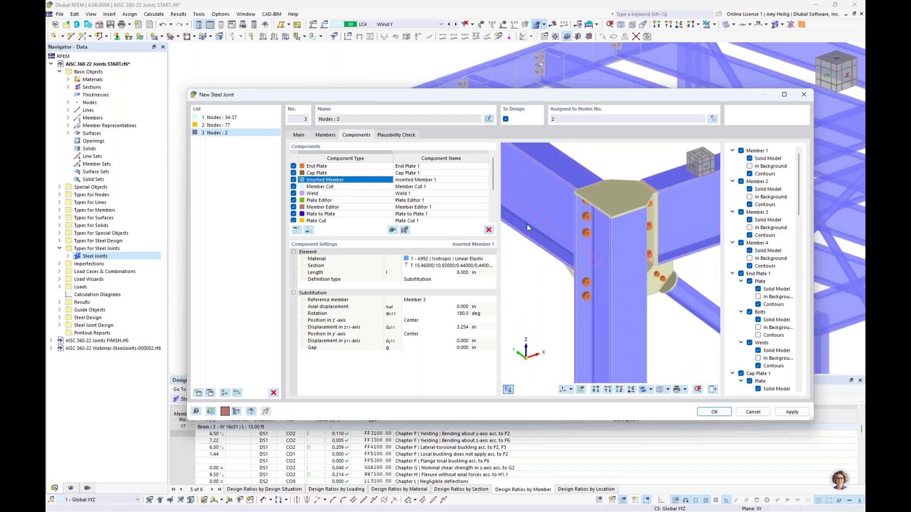
left_click(393, 136)
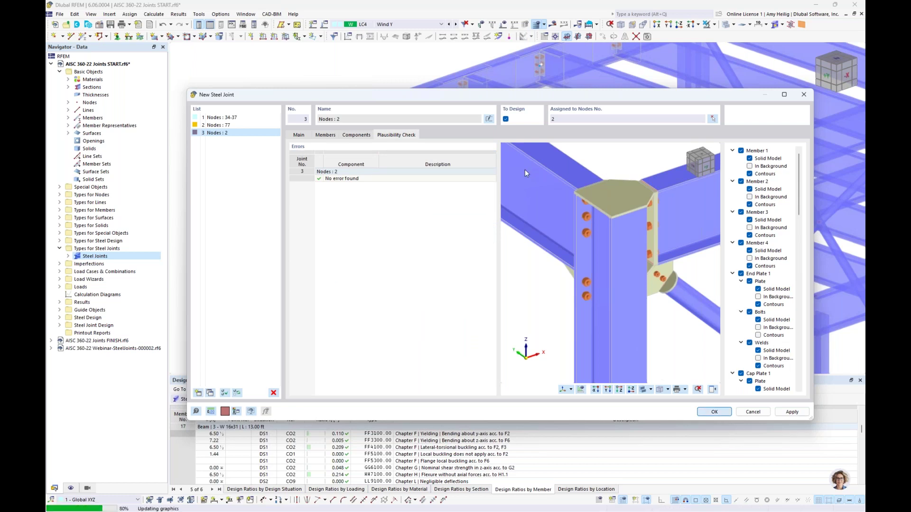
key("Return")
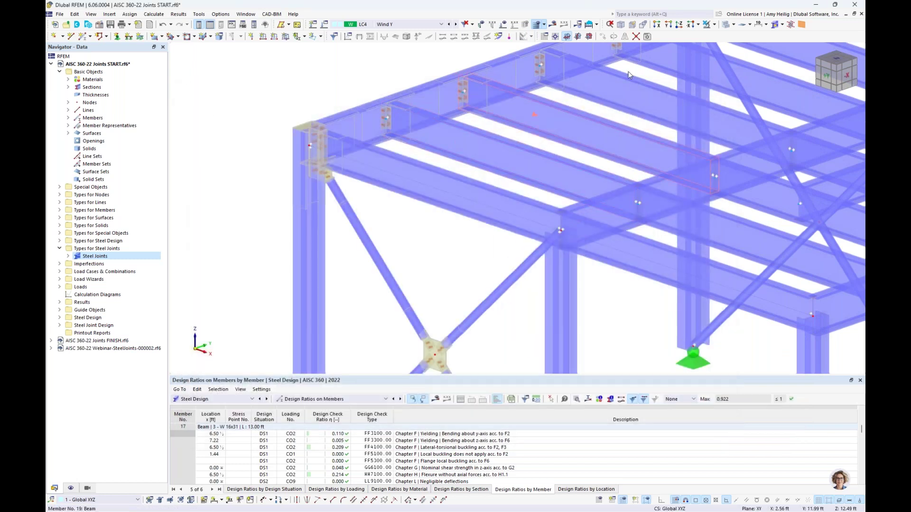
Switch the model to an opaque solid display and inspect the finished node 2 joint from the inner side of the frame
left_click(733, 26)
left_click(750, 41)
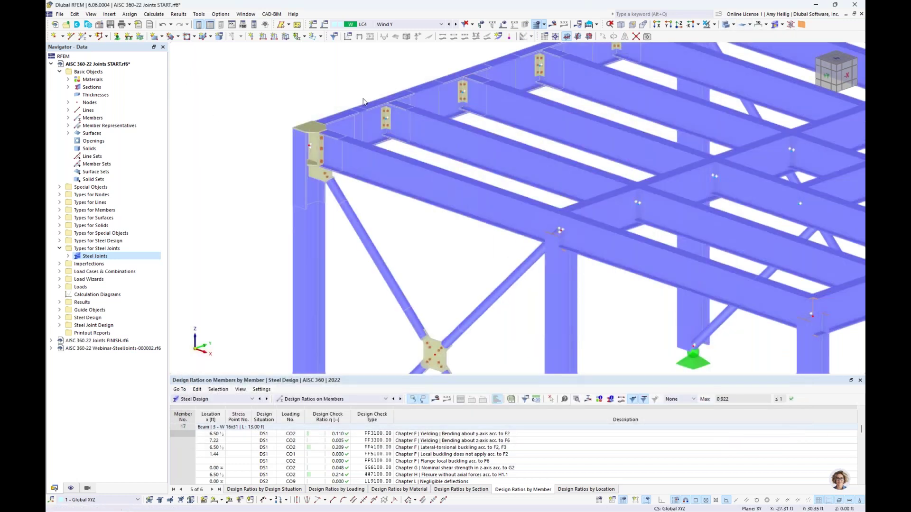
scroll(446, 161, "down", 3)
middle_click_drag(525, 164, 499, 128, "ctrl")
scroll(499, 127, "up", 4)
scroll(471, 184, "up", 5)
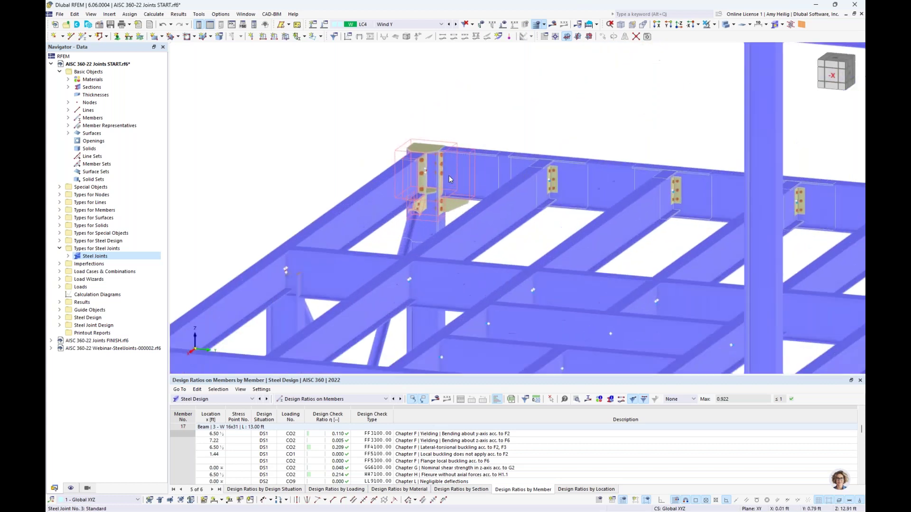
scroll(451, 175, "up", 2)
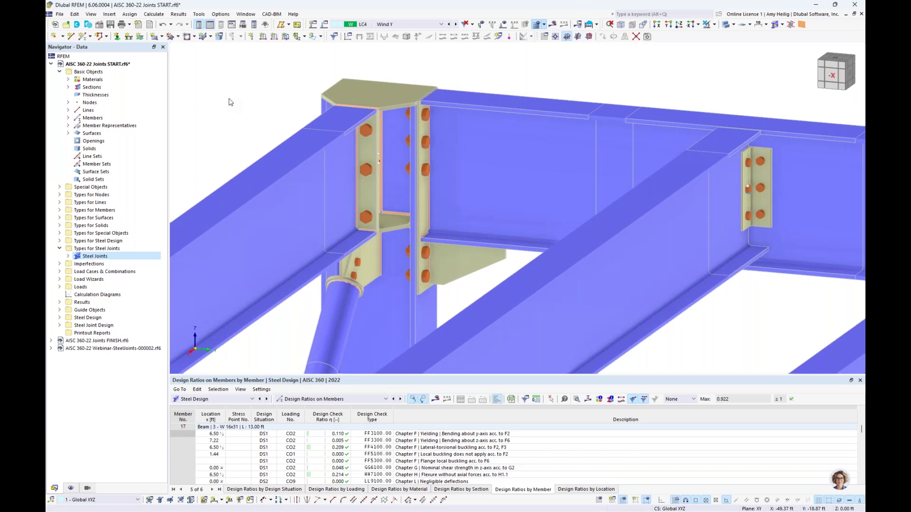
scroll(317, 93, "down", 3)
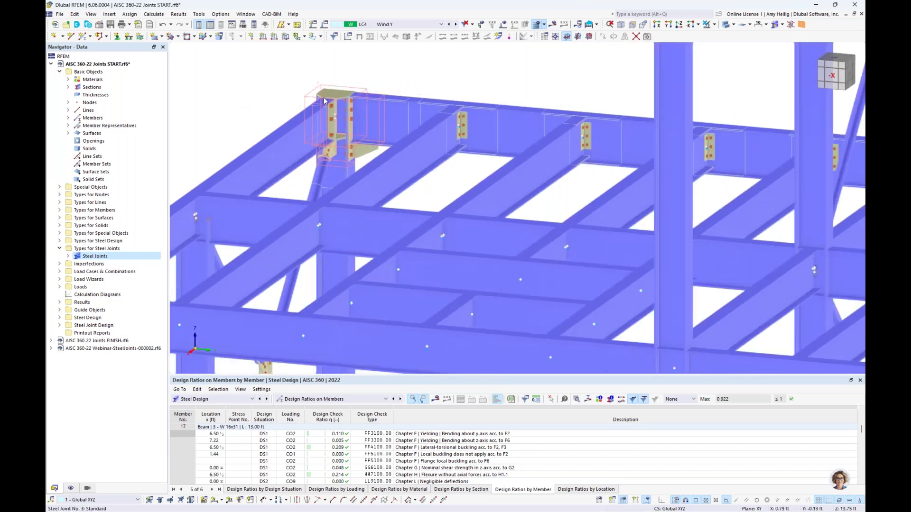
scroll(324, 100, "down", 2)
Review the Default strength configuration of the steel joints, including its buckling parameters and design check settings
right_click(109, 257)
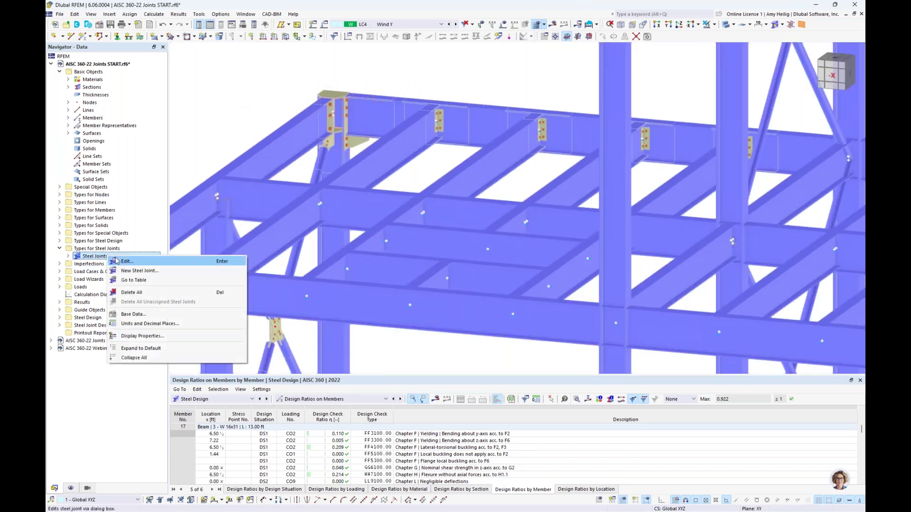
left_click(126, 261)
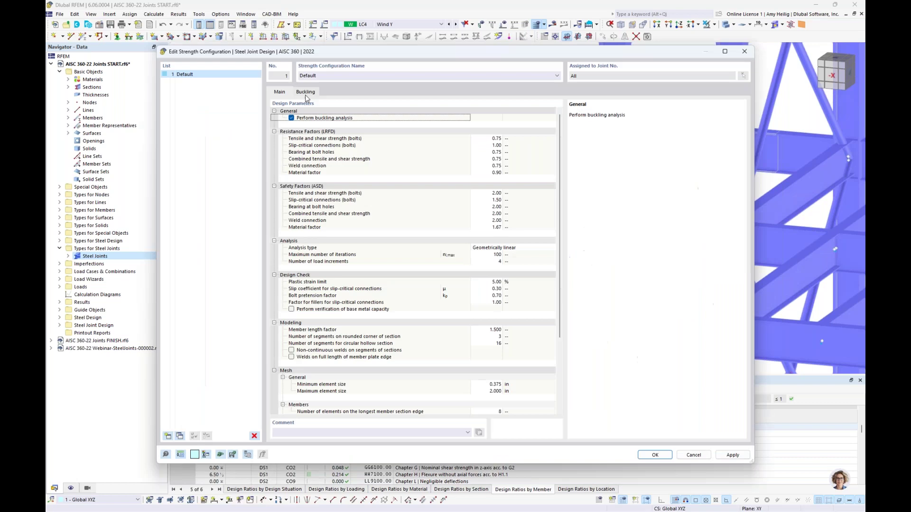
left_click(305, 94)
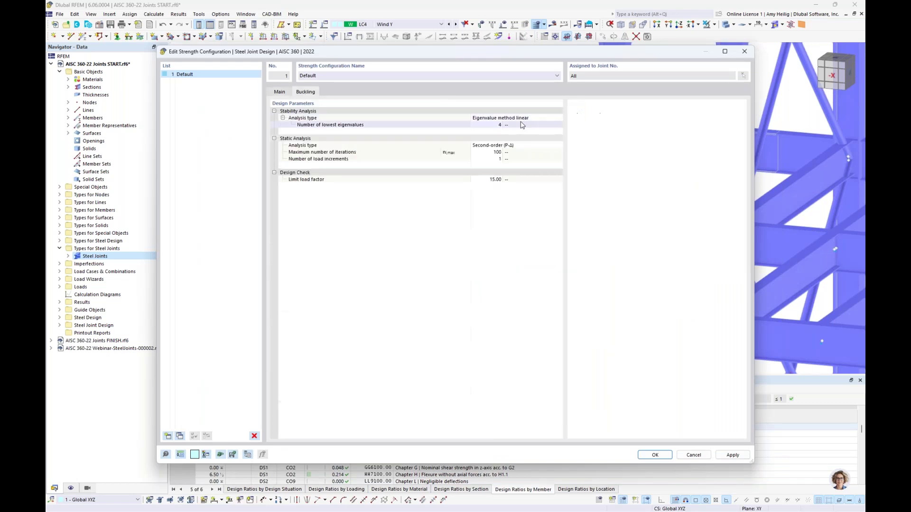
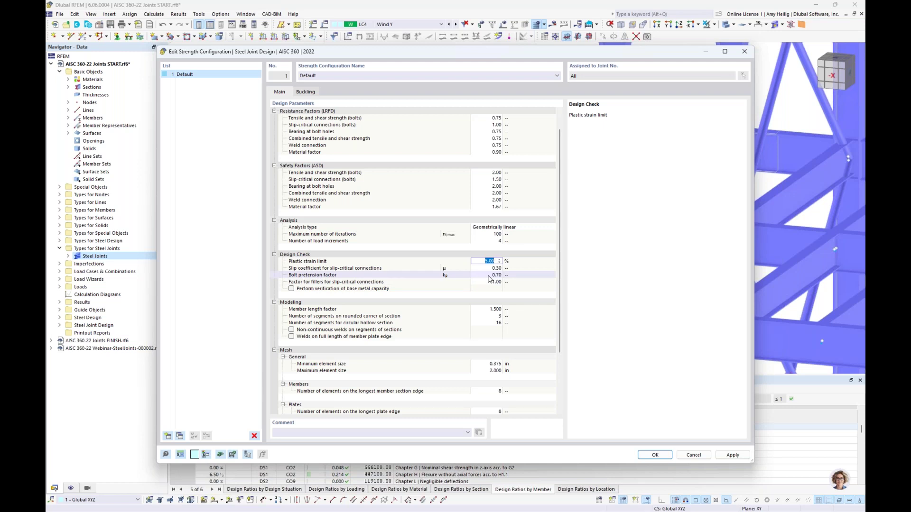
key("Return")
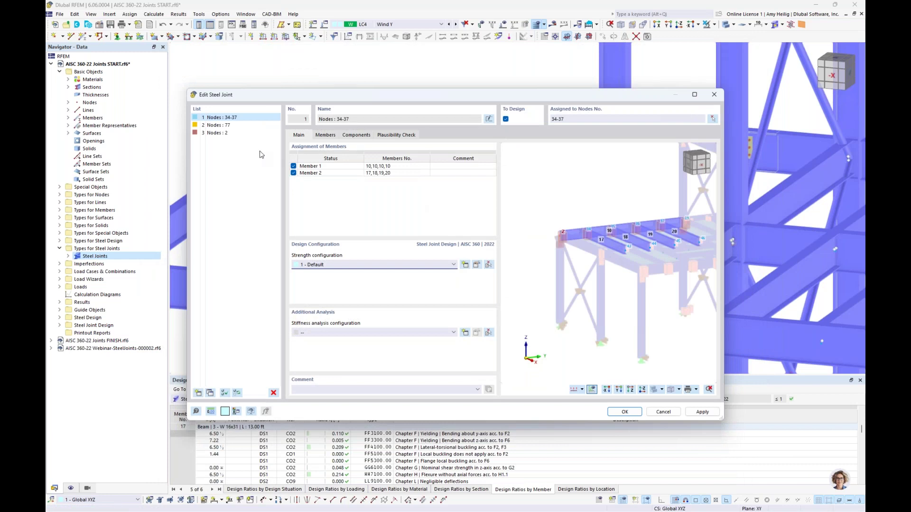
Assign the stiffness analysis configuration "Initial stiffness | No interaction" to the node 2 joint
left_click(226, 134)
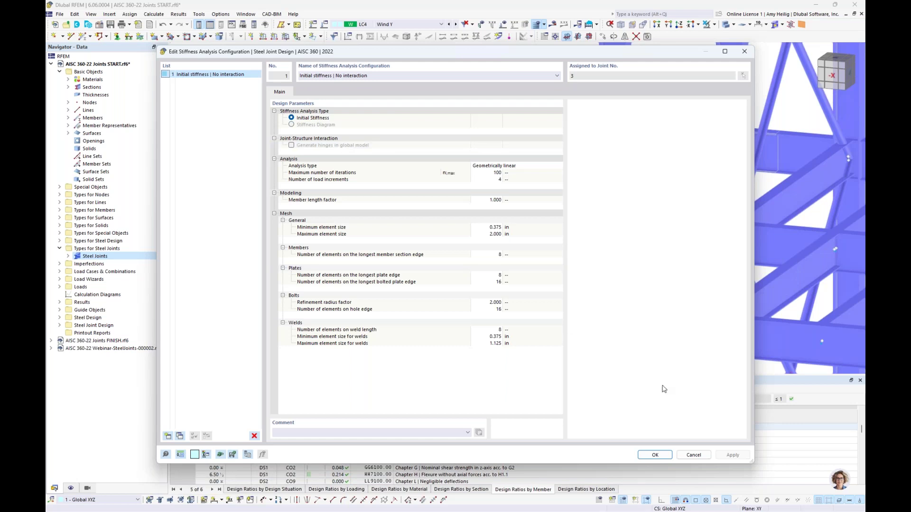
left_click(665, 456)
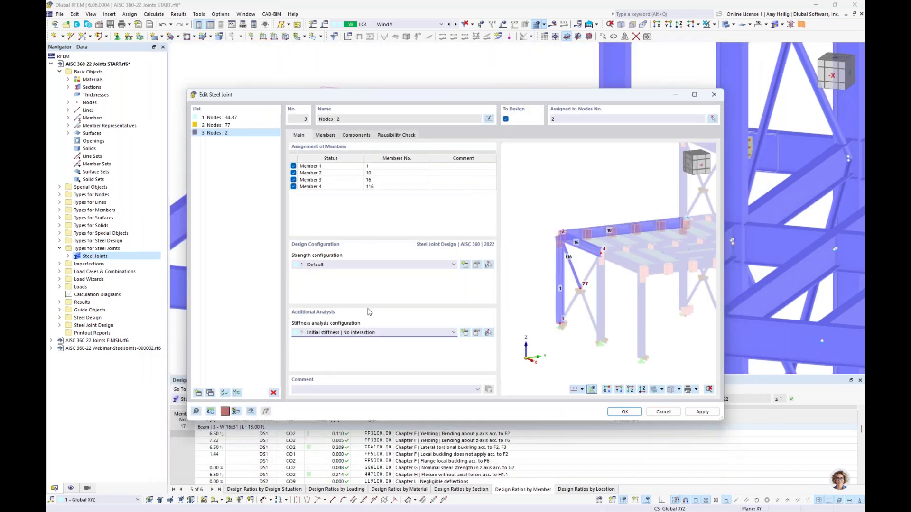
Show coordinate systems in the joint's member preview and examine the local axes of Member 2
left_click(326, 136)
left_click(581, 390)
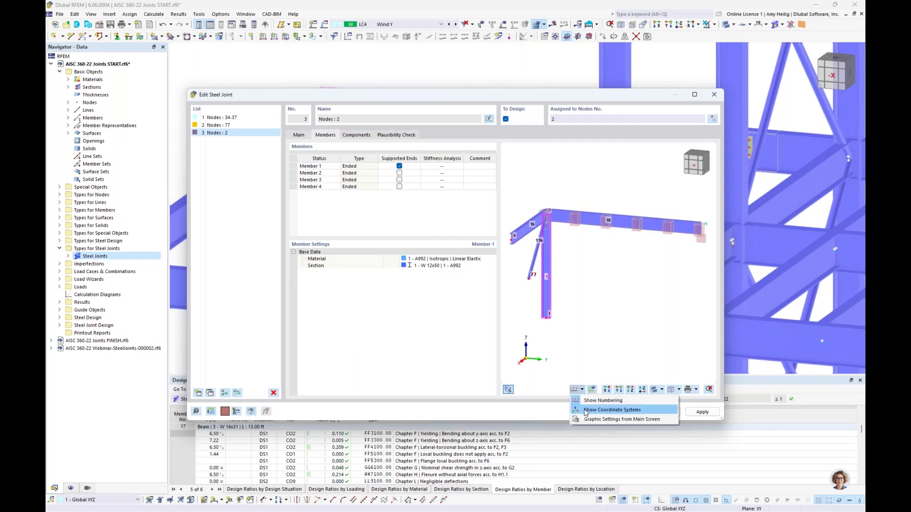
left_click(587, 417)
left_click(438, 174)
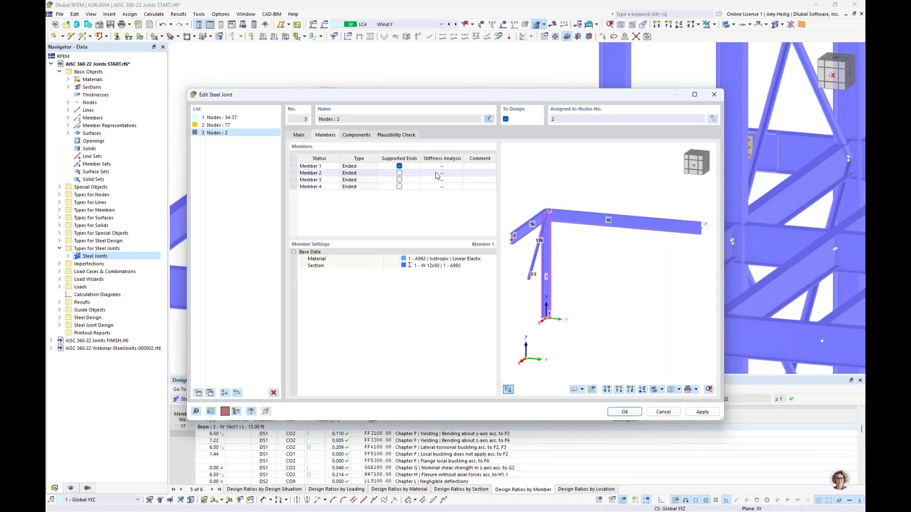
scroll(545, 216, "up", 5)
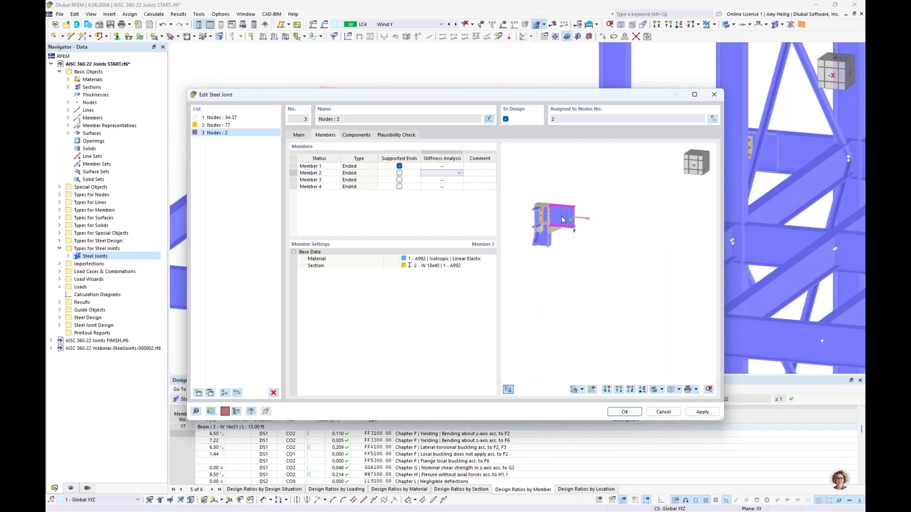
middle_click_drag(549, 219, 587, 269, "ctrl")
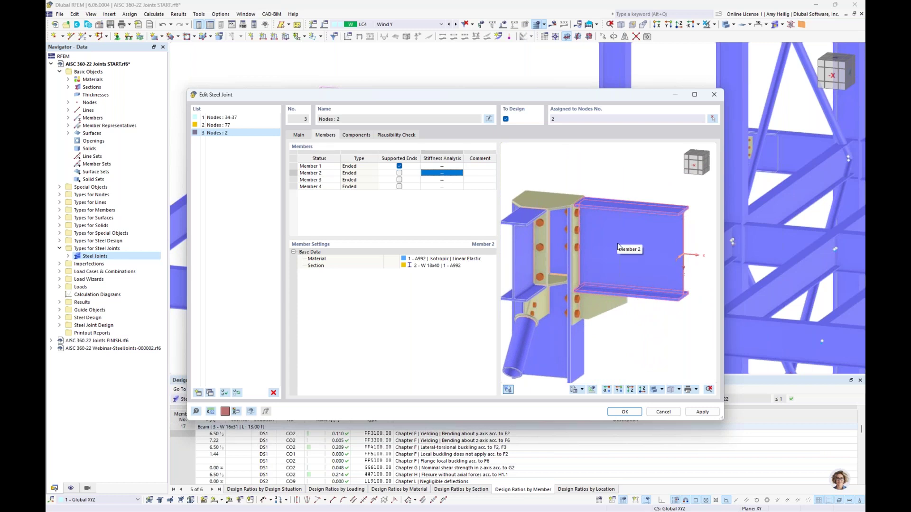
middle_click_drag(648, 261, 630, 264, "ctrl")
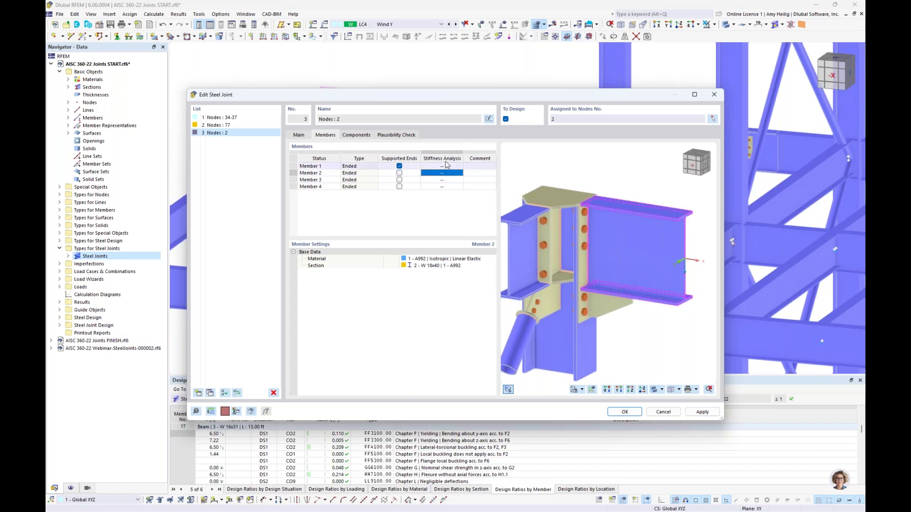
Set the stiffness analysis of Member 2 to My, and save the changes to the node 2 joint
left_click(449, 178)
left_click(460, 176)
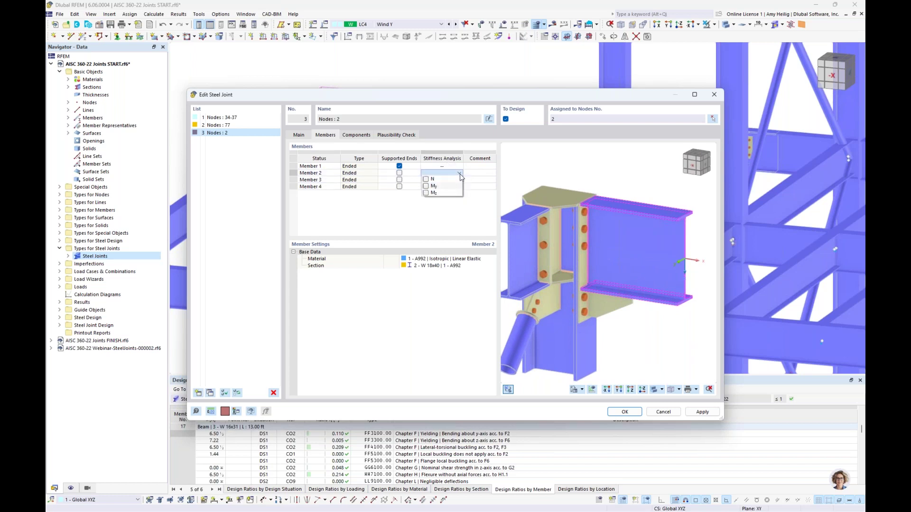
left_click(426, 186)
key("Return")
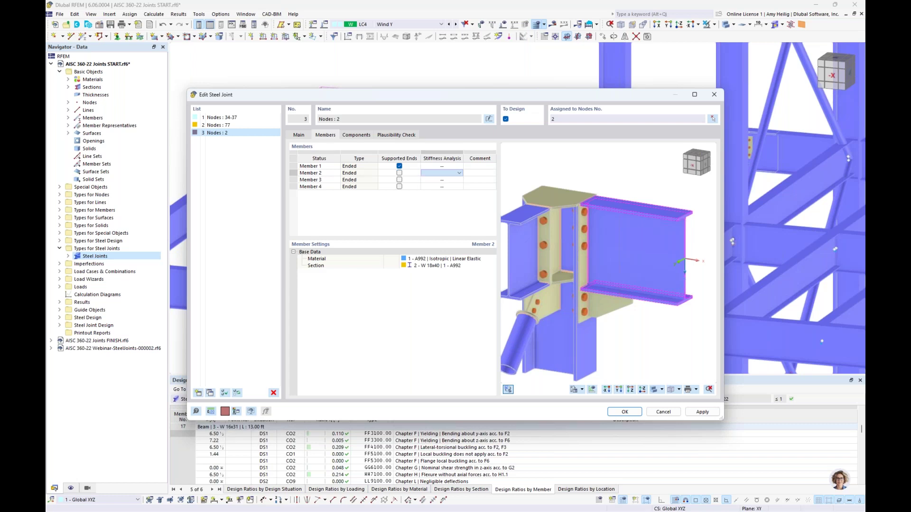
key("Return")
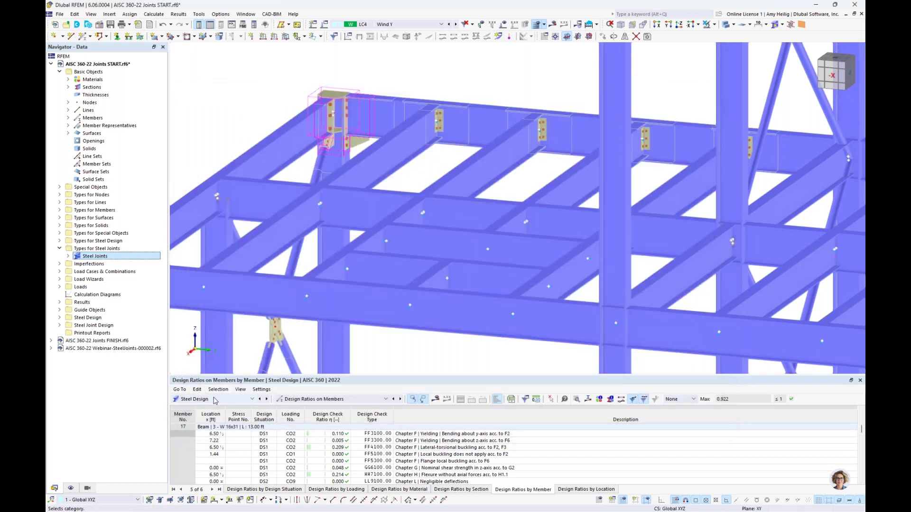
Review the Steel Joint Design input data: the design situations, the limit state types available for DS1, and the objects to design
left_click(214, 401)
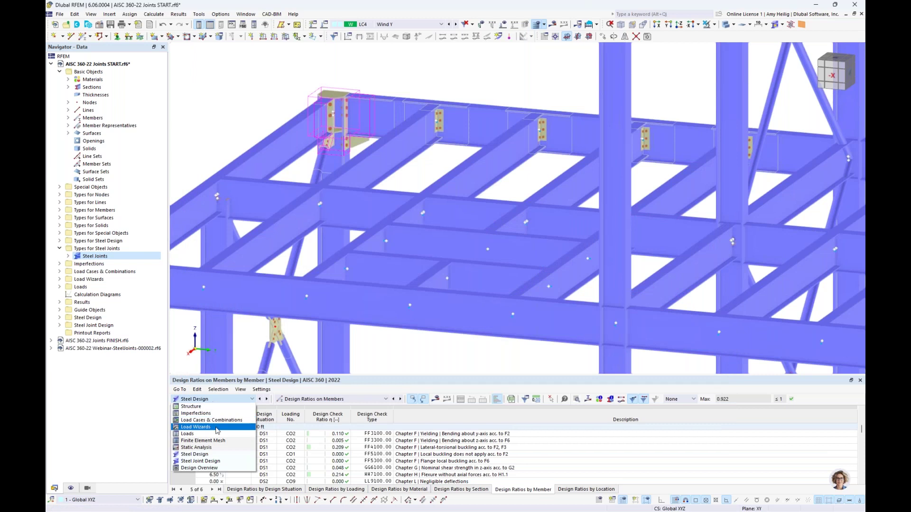
left_click(208, 462)
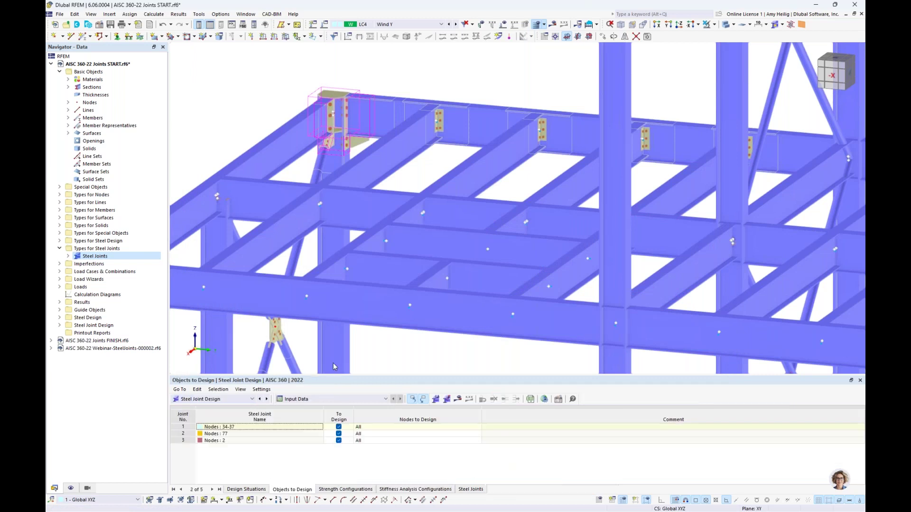
left_click(233, 490)
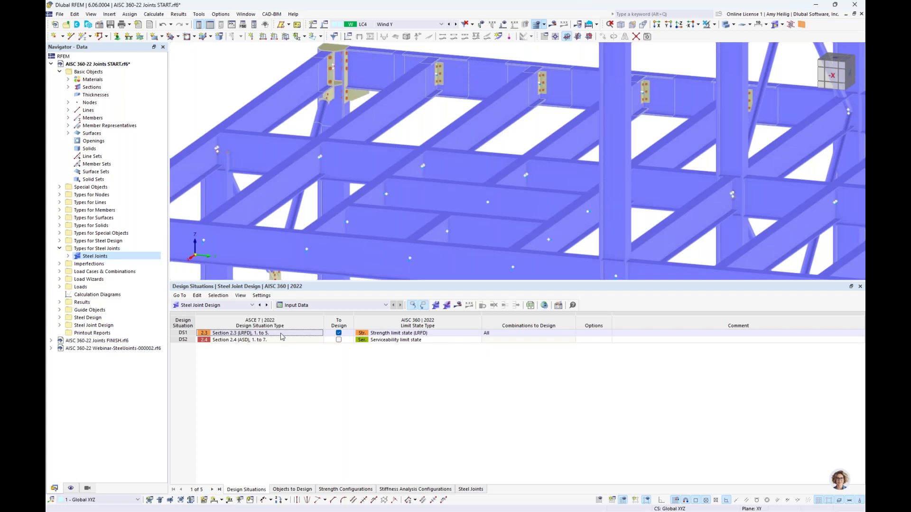
left_click(392, 333)
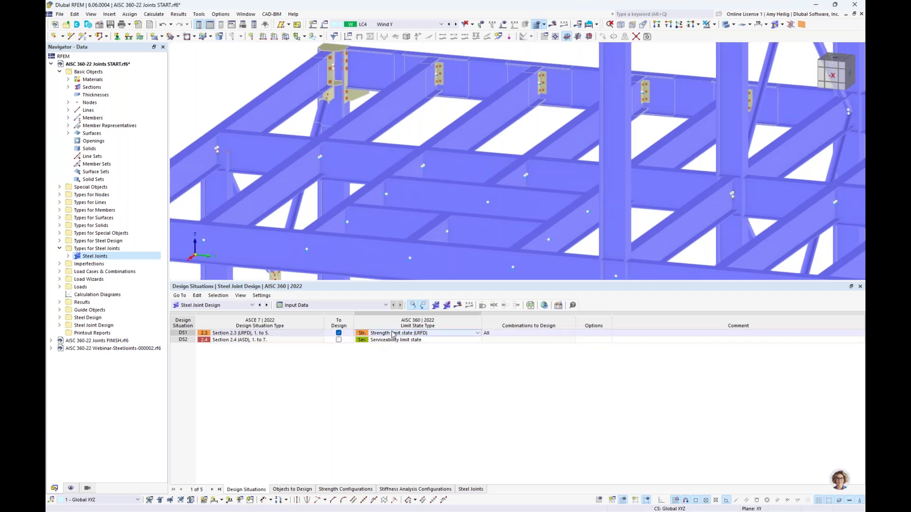
left_click(393, 333)
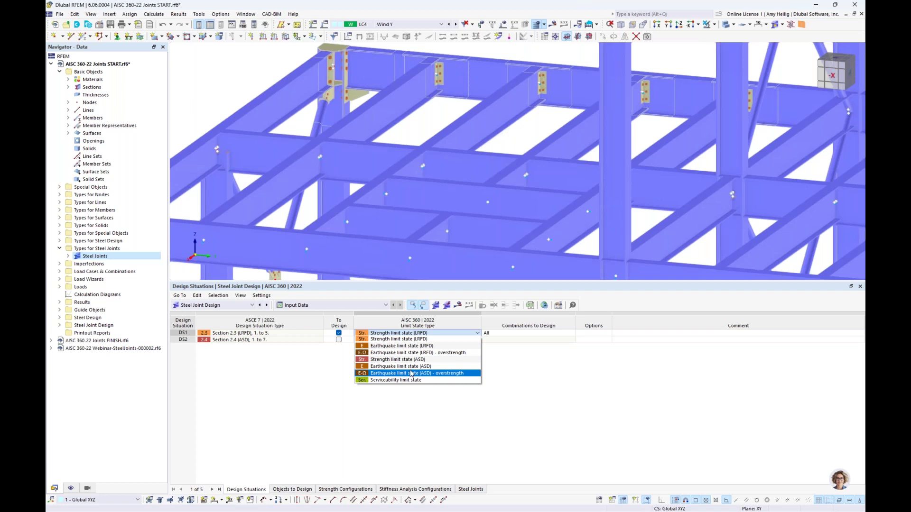
key("Escape")
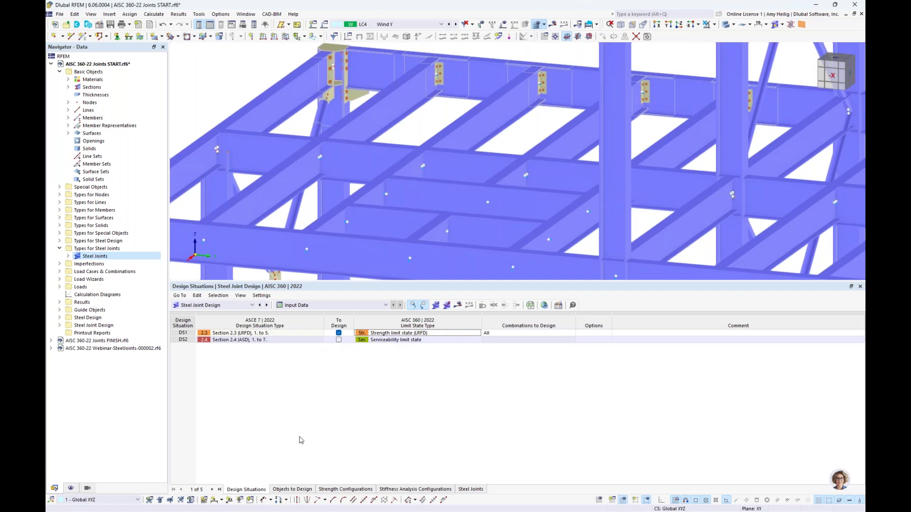
left_click(292, 489)
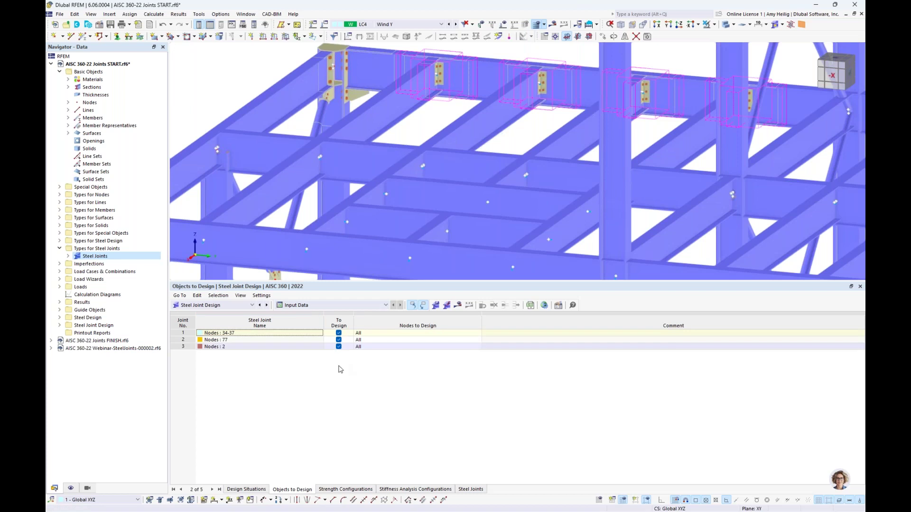
Switch to the AISC 360-22 Joints FINISH model and display the Stress-Strain Analysis results of the Steel Joint Design
scroll(440, 149, "down", 2)
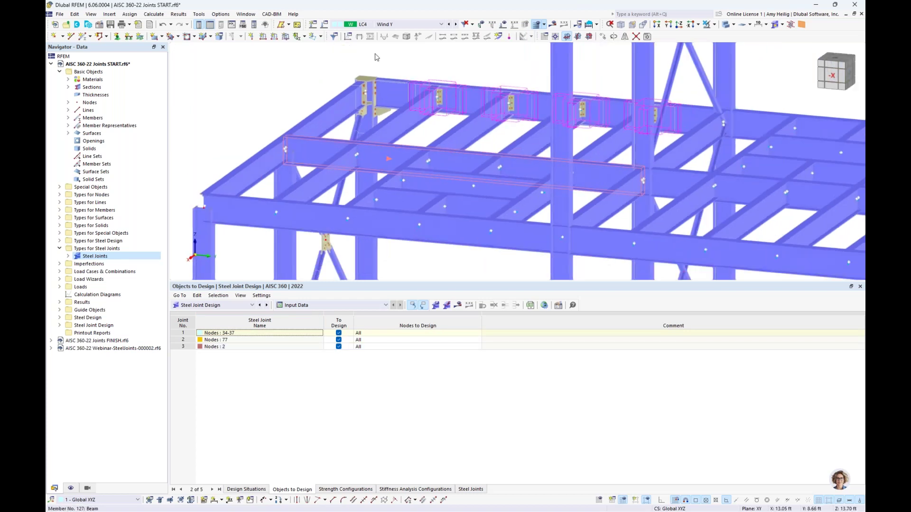
left_click(246, 14)
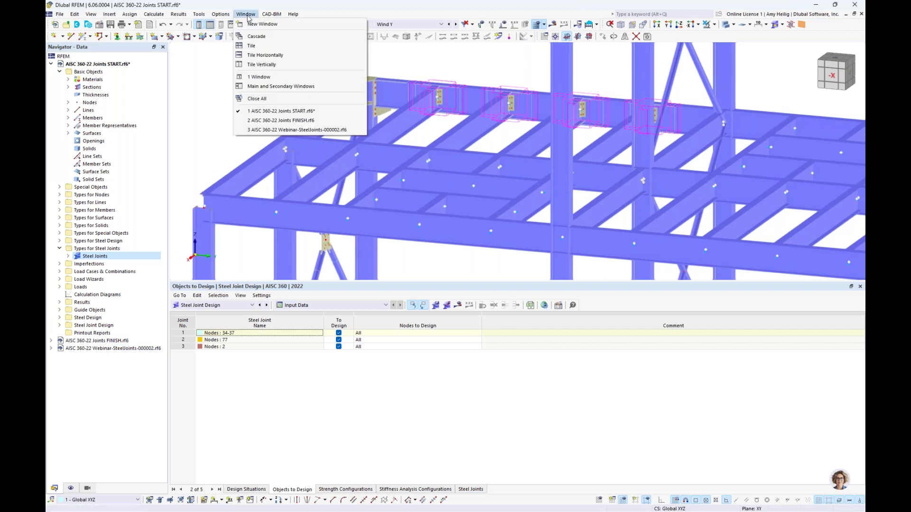
left_click(287, 122)
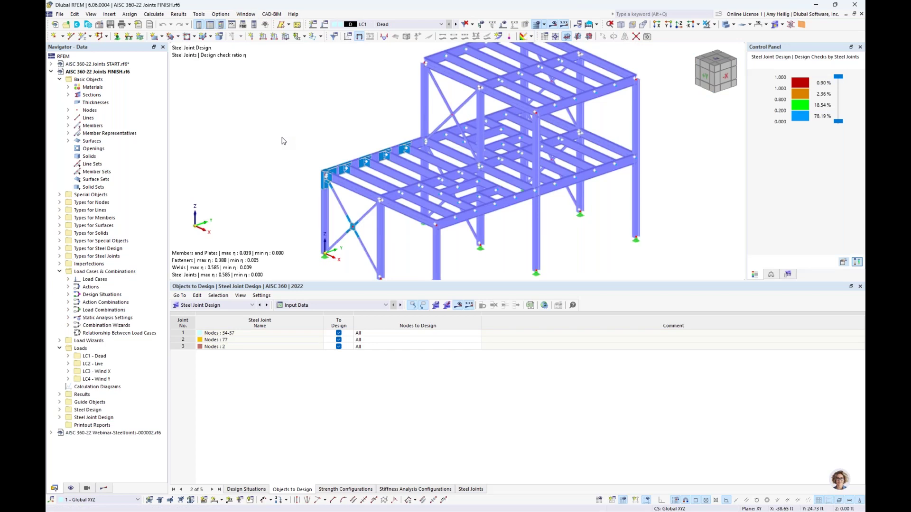
left_click(328, 306)
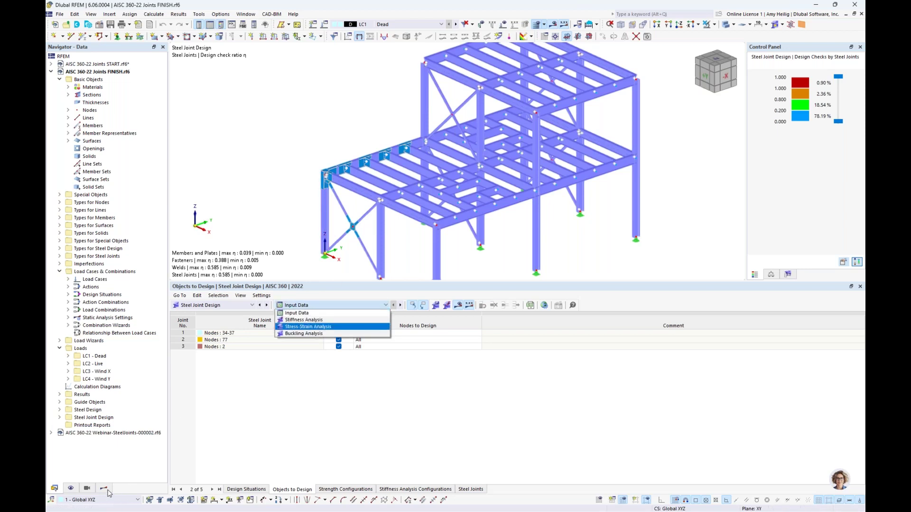
left_click(317, 326)
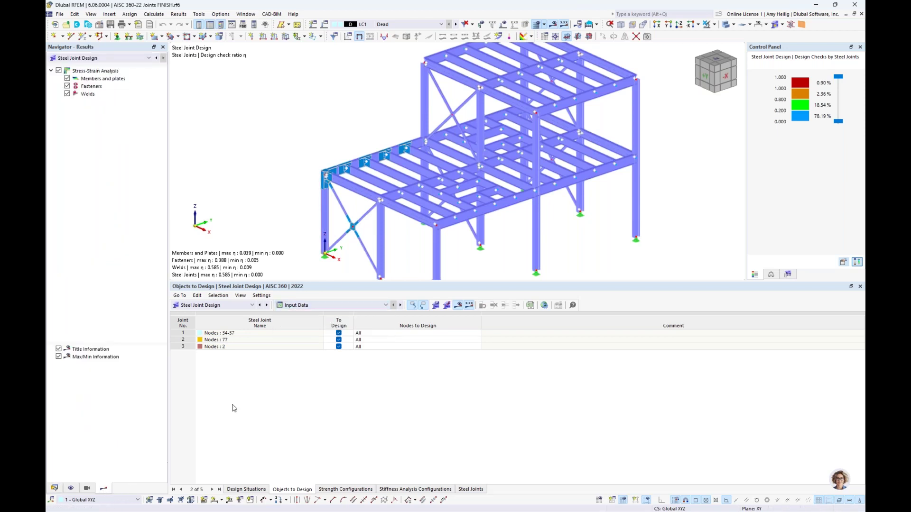
left_click(316, 307)
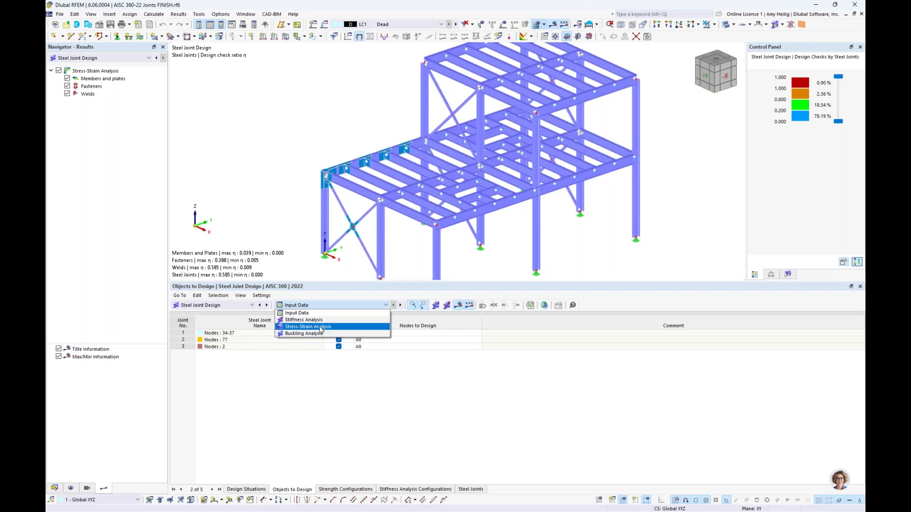
left_click(320, 327)
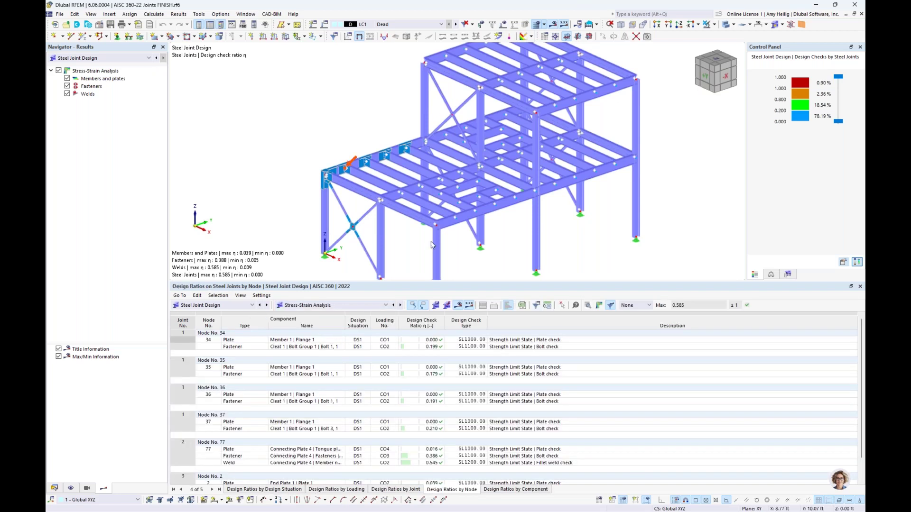
Review the design ratios by node for the joints at nodes 34, 35, 77 and 2, locating each joint in the model
scroll(354, 209, "up", 6)
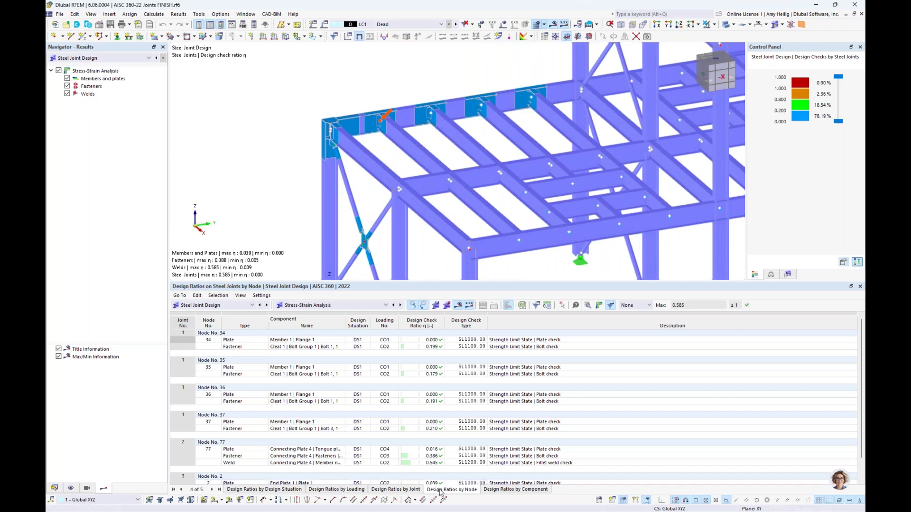
left_click(497, 340)
left_click(499, 368)
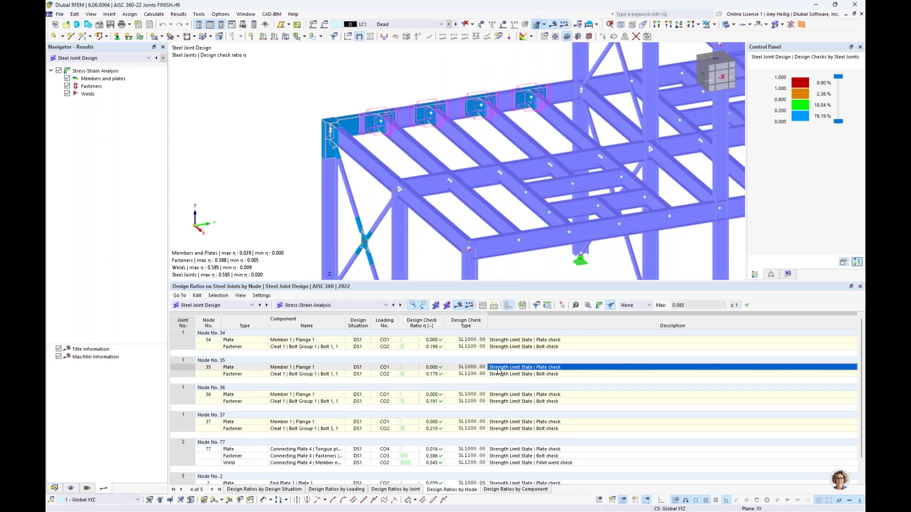
scroll(498, 372, "down", 1)
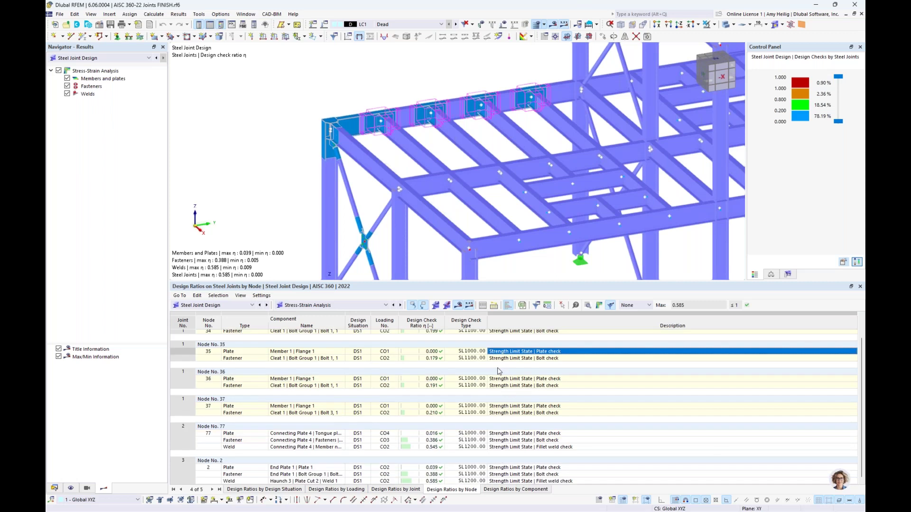
left_click(498, 434)
left_click(504, 468)
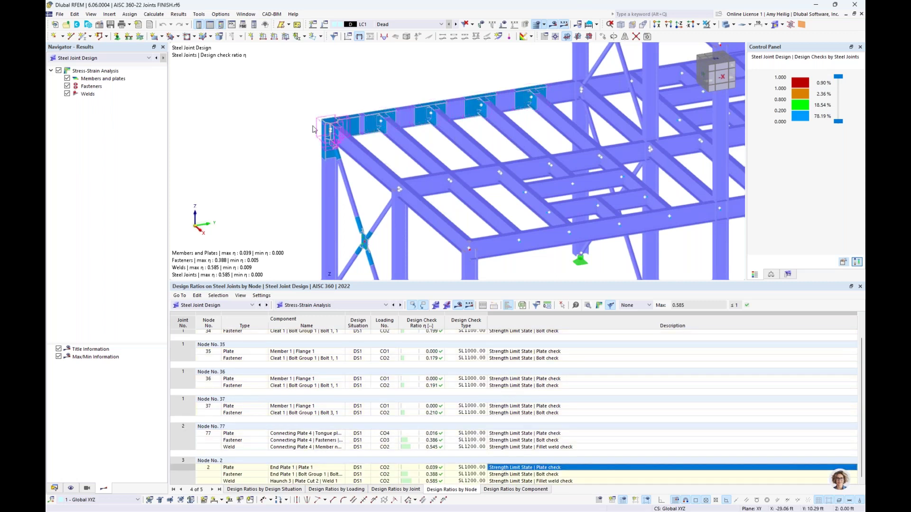
Review the design check details of node 2's Haunch 3 fillet weld, and read through its end plate bolt check formulas
left_click(546, 482)
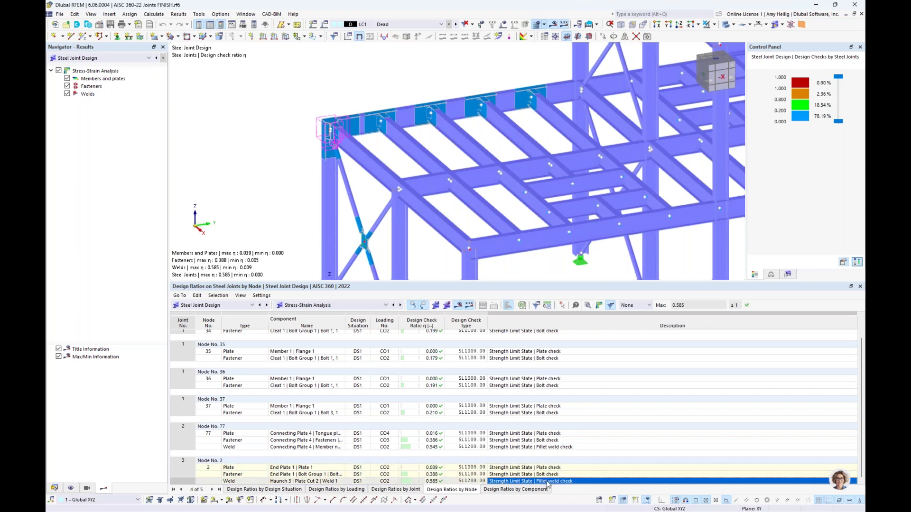
left_click(588, 307)
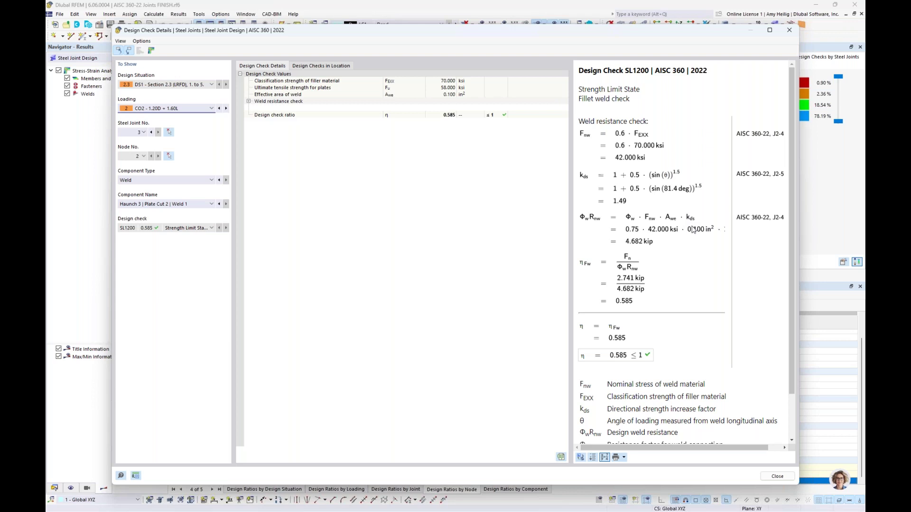
left_click(165, 182)
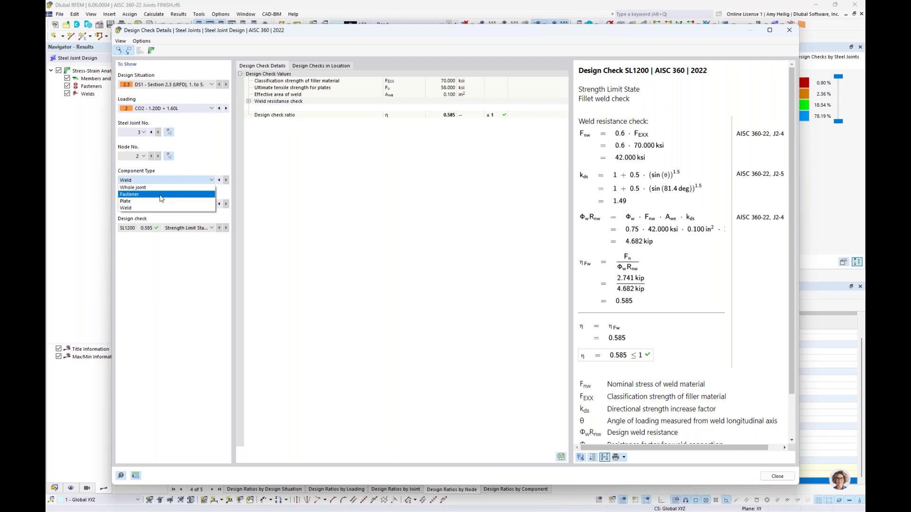
left_click(162, 195)
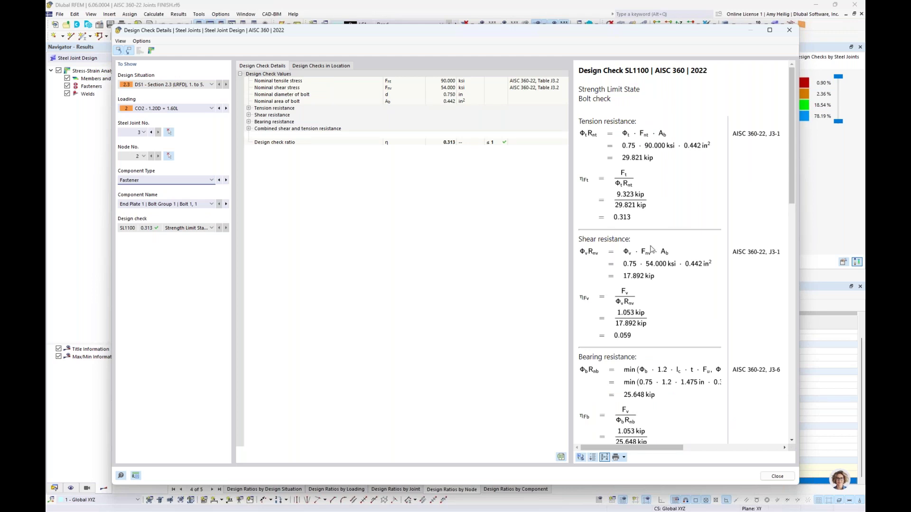
scroll(683, 268, "down", 10)
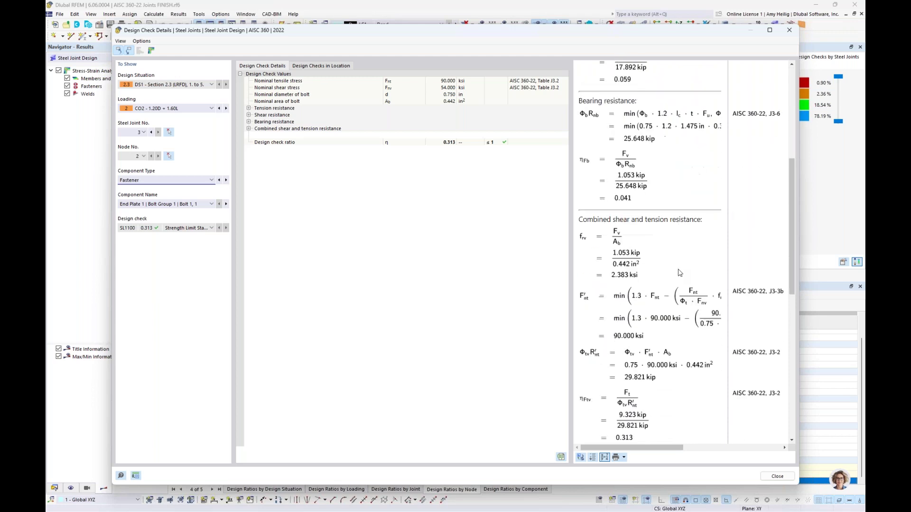
scroll(680, 272, "down", 2)
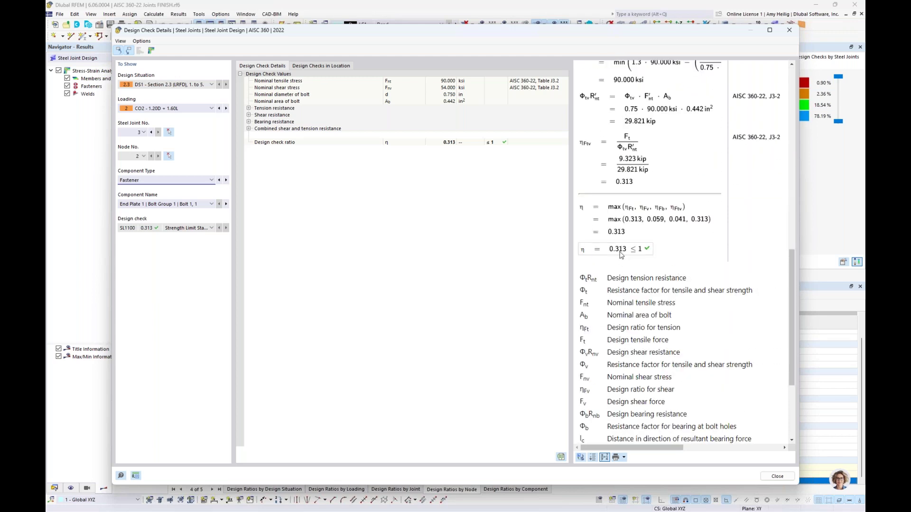
left_click(789, 30)
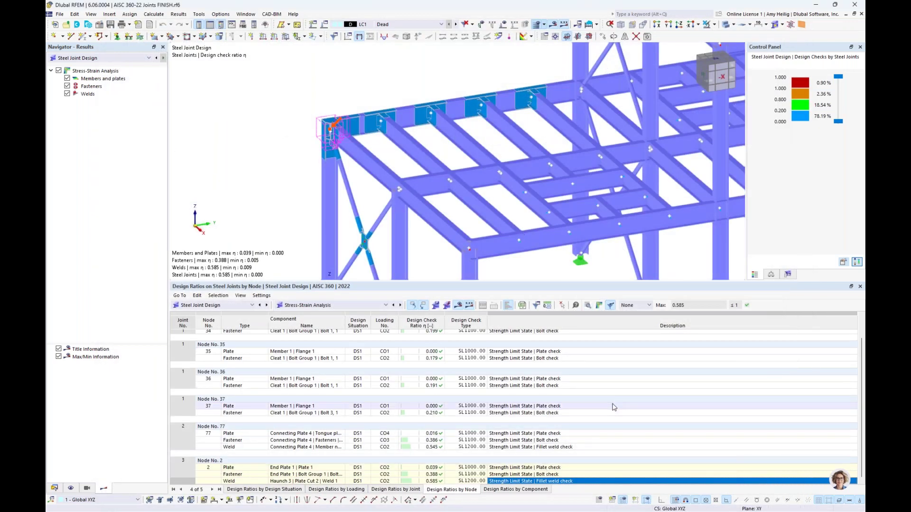
Show the results in the node 2 steel joint and turn on the finite element mesh display
left_click(599, 305)
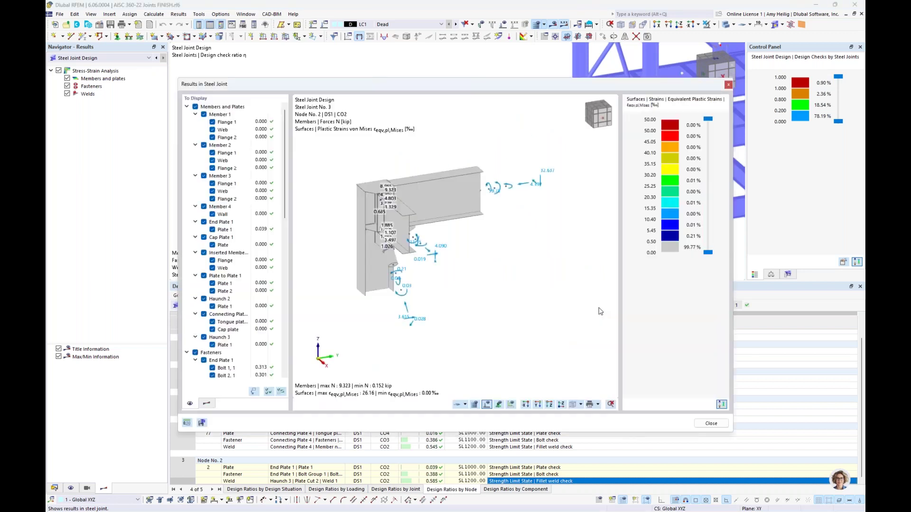
middle_click_drag(550, 255, 476, 254)
scroll(429, 268, "up", 6)
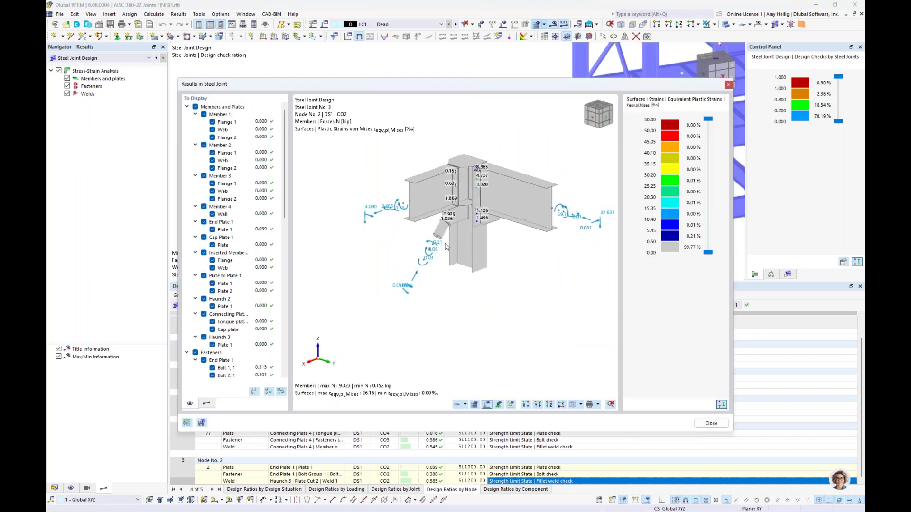
scroll(429, 267, "down", 3)
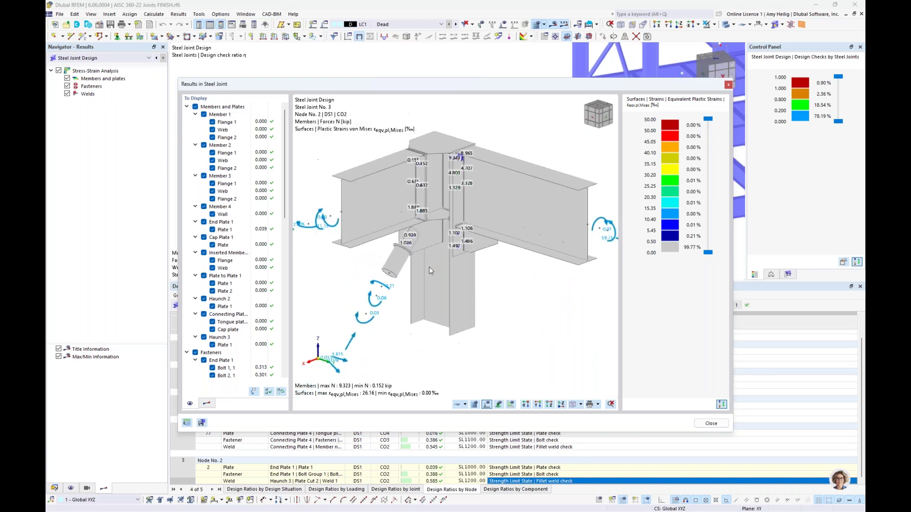
left_click(474, 404)
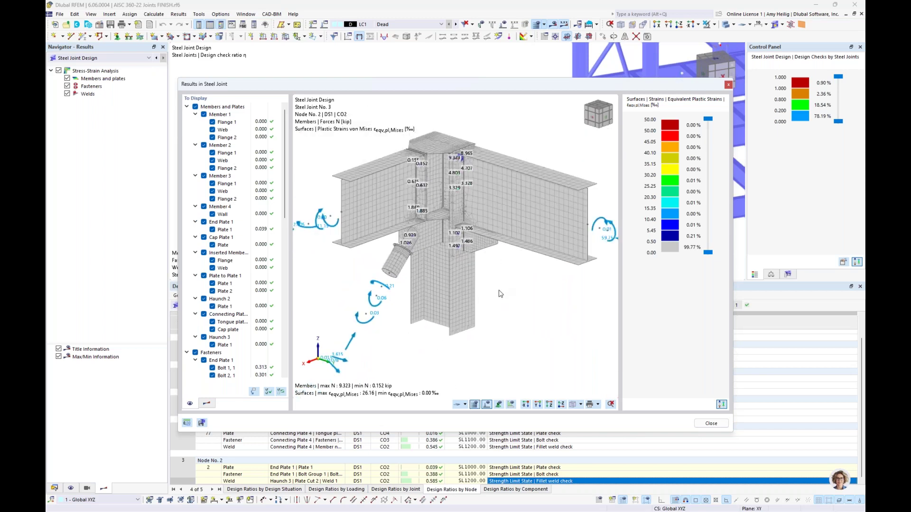
Examine the joint's surface results around the end plate, first as plastic strains and after that as equivalent stress
left_click(208, 404)
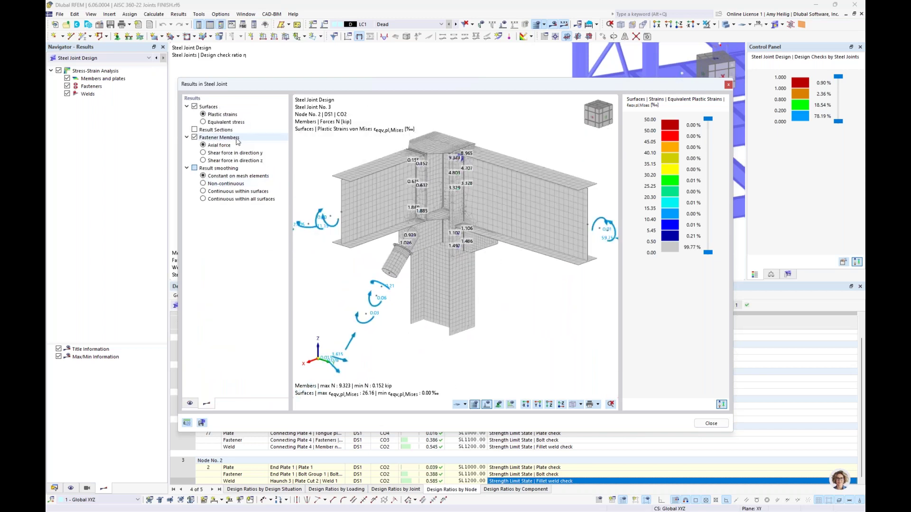
scroll(458, 174, "up", 5)
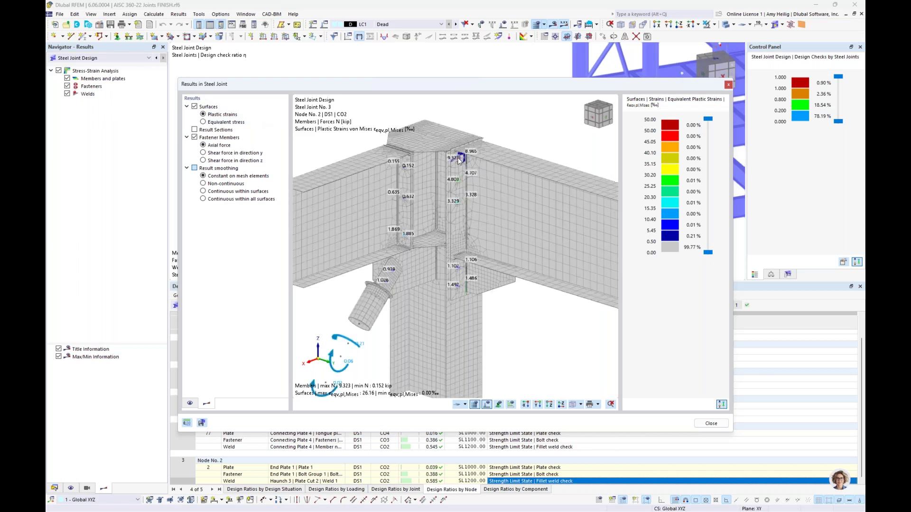
scroll(459, 161, "down", 3)
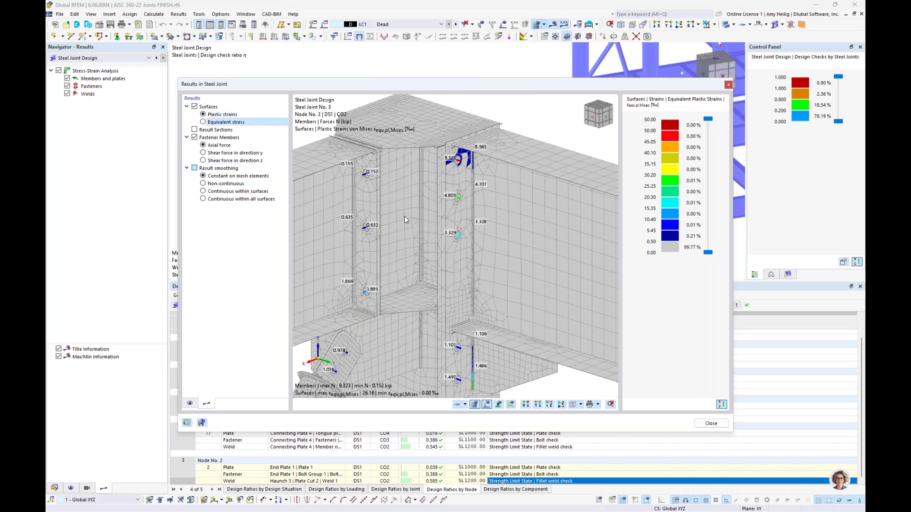
scroll(427, 237, "down", 5)
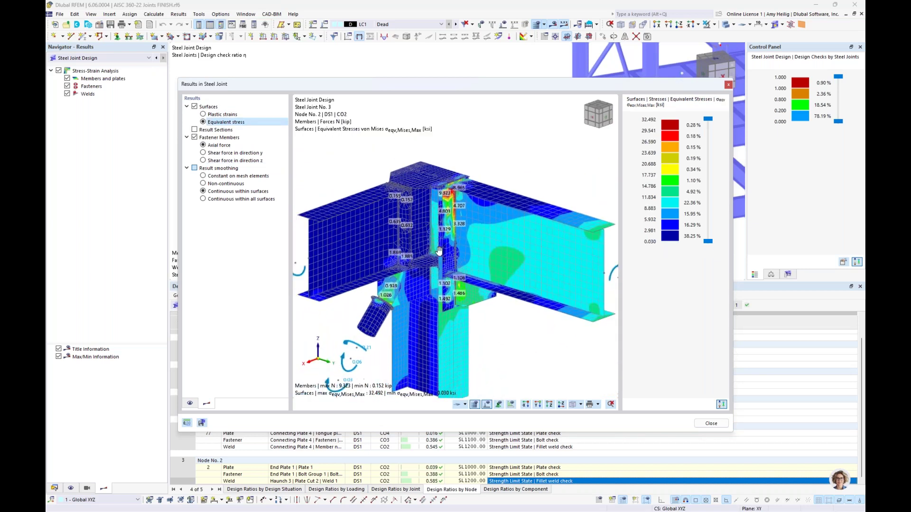
middle_click_drag(439, 252, 453, 235)
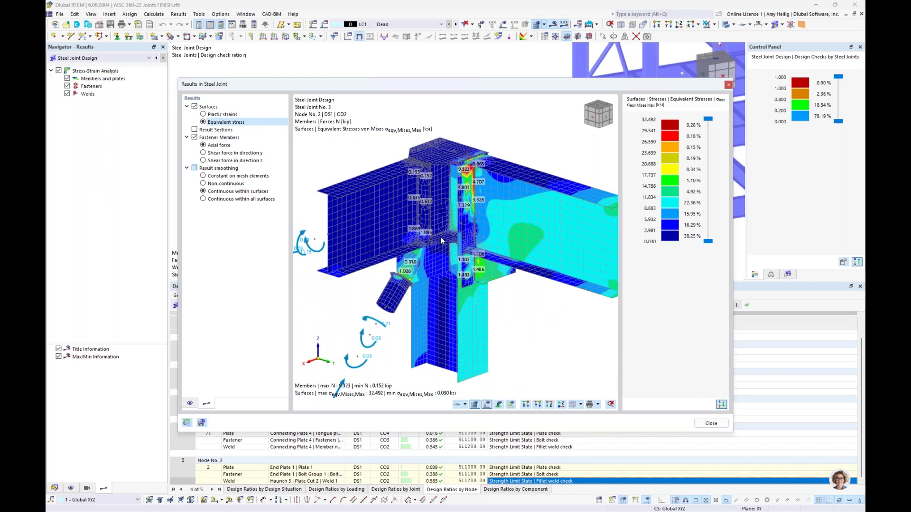
scroll(470, 211, "up", 5)
middle_click_drag(473, 215, 528, 205)
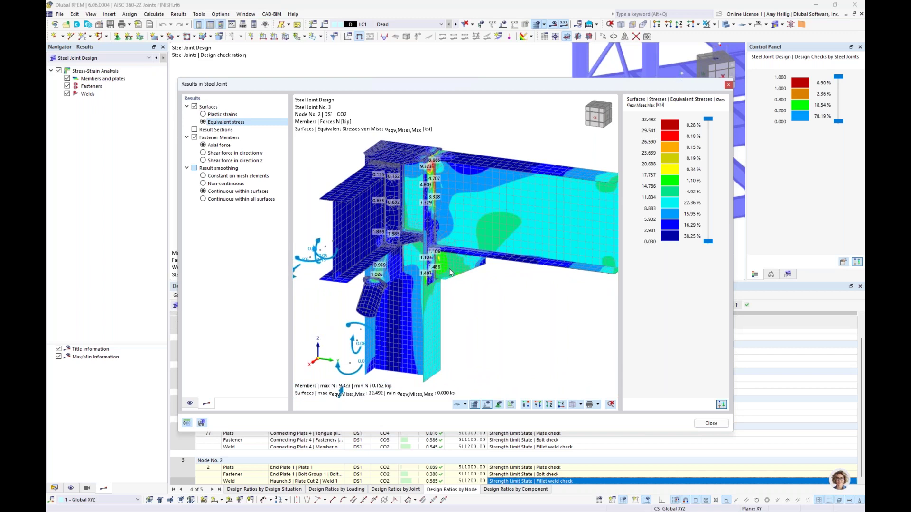
middle_click_drag(451, 272, 442, 273, "ctrl")
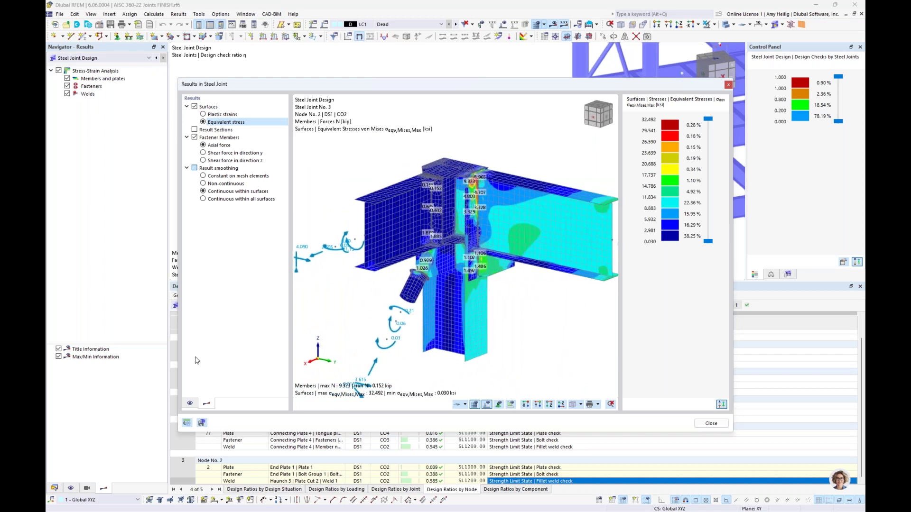
Collapse the component groups, hide Members and Plates, and examine the weld equivalent stresses and the fastener axial forces
left_click(190, 403)
left_click(186, 107)
left_click(186, 114)
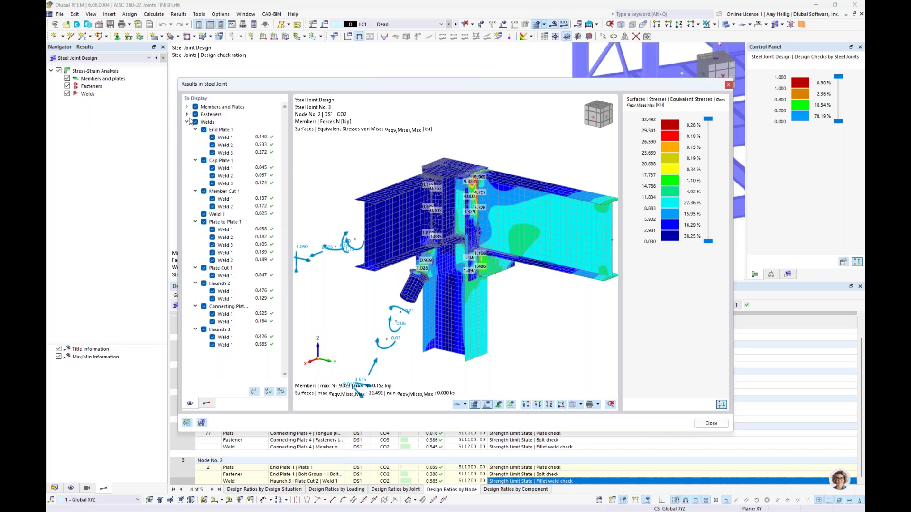
left_click(187, 122)
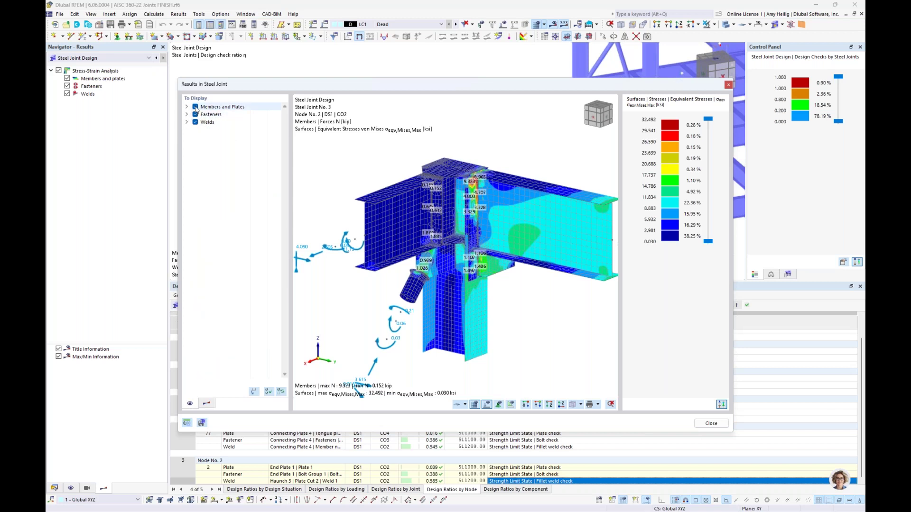
left_click(196, 107)
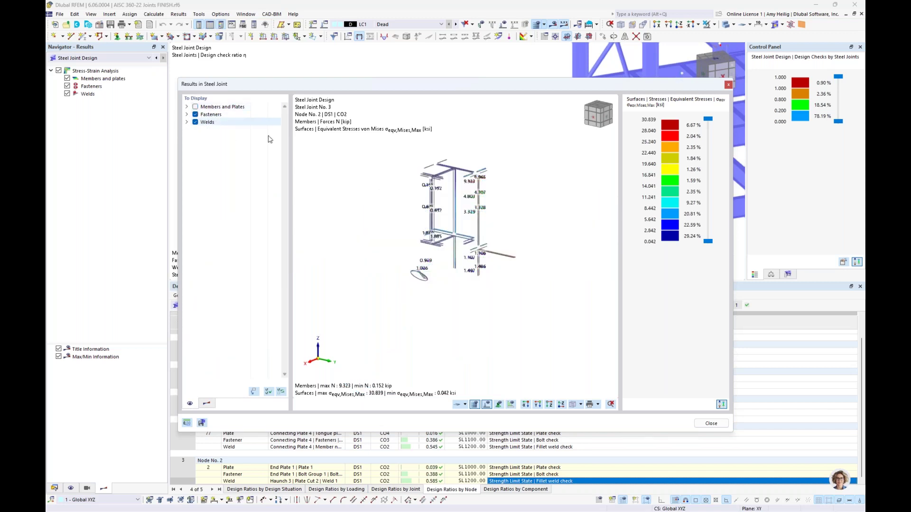
scroll(477, 265, "up", 6)
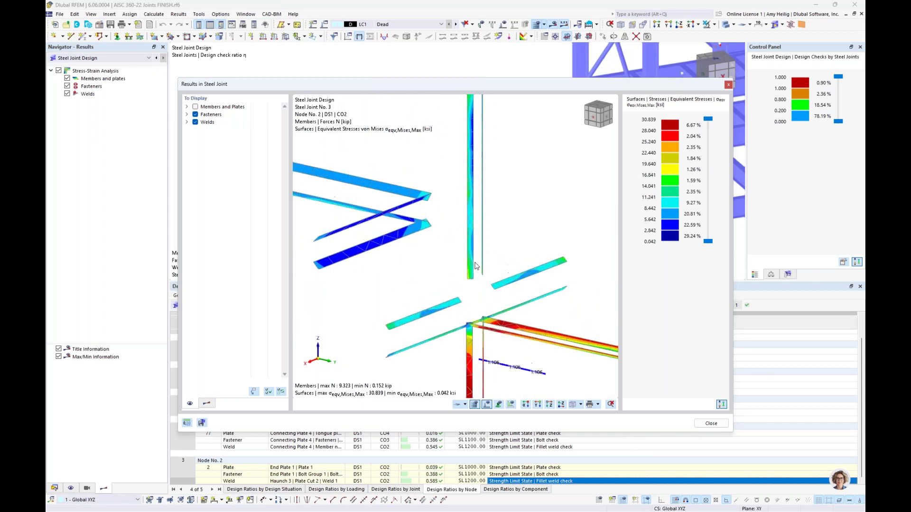
scroll(465, 269, "down", 1)
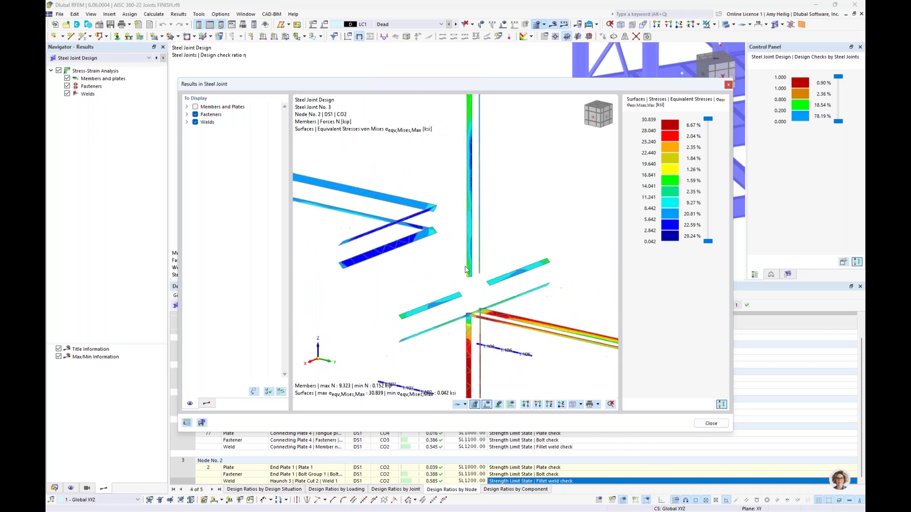
scroll(465, 269, "down", 2)
scroll(442, 273, "up", 4, "shift")
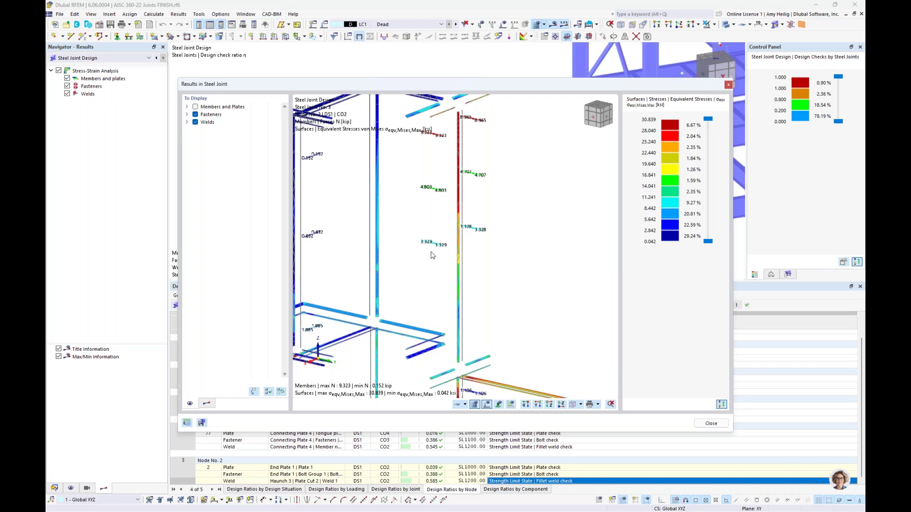
Show Members and Plates again in the node 2 joint results, examine the whole joint's equivalent stresses, and close the results
left_click(196, 108)
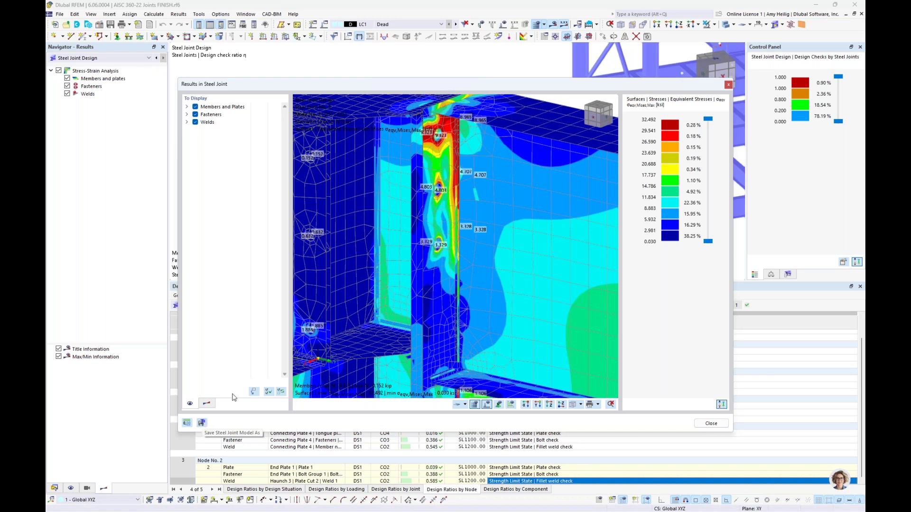
scroll(424, 274, "down", 5)
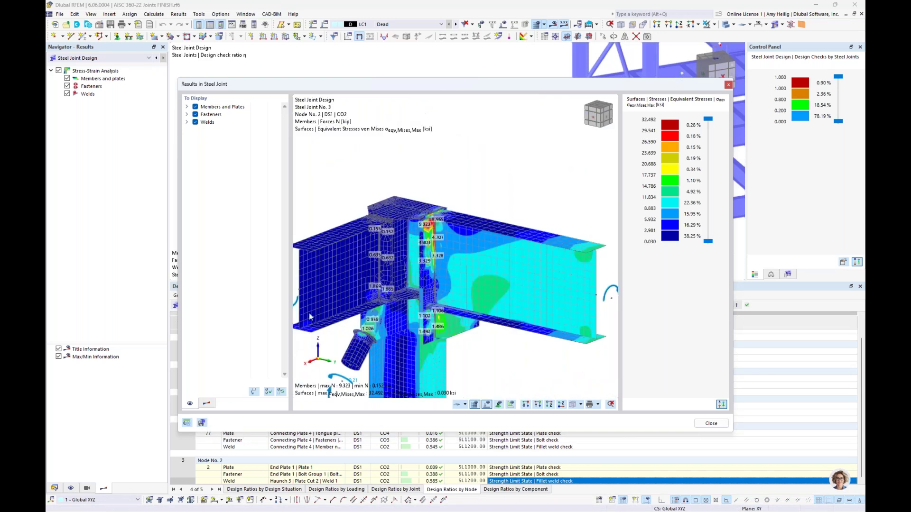
left_click(711, 424)
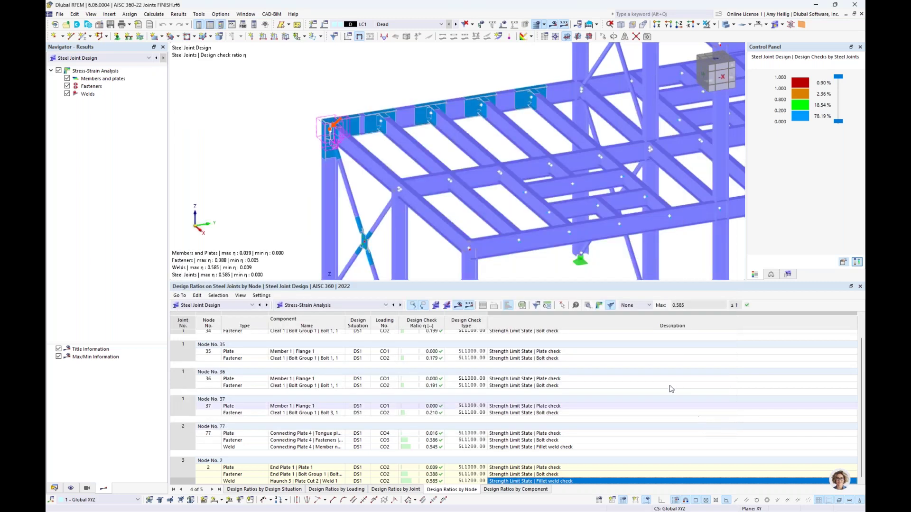
Switch to the saved joint model AISC 360-22 Webinar-SteelJoints-000002.rf6 and examine its meshed geometry
left_click(252, 14)
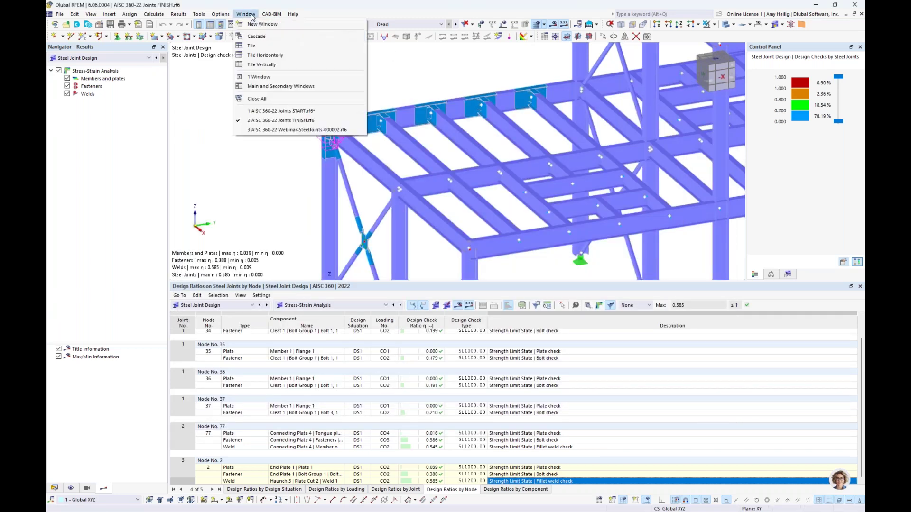
left_click(268, 131)
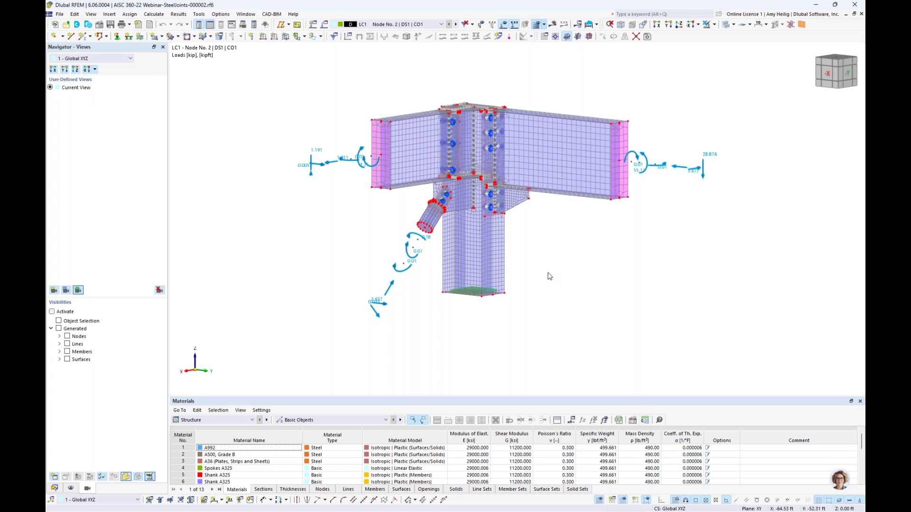
scroll(533, 245, "up", 3)
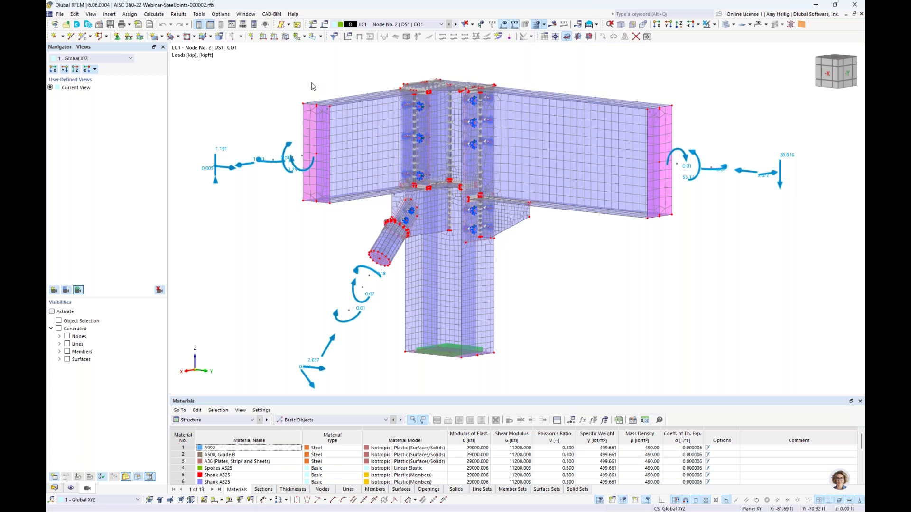
Look through the available load cases of node 2's joint model and step from LC1 to LC4 to compare the applied member forces
left_click(389, 25)
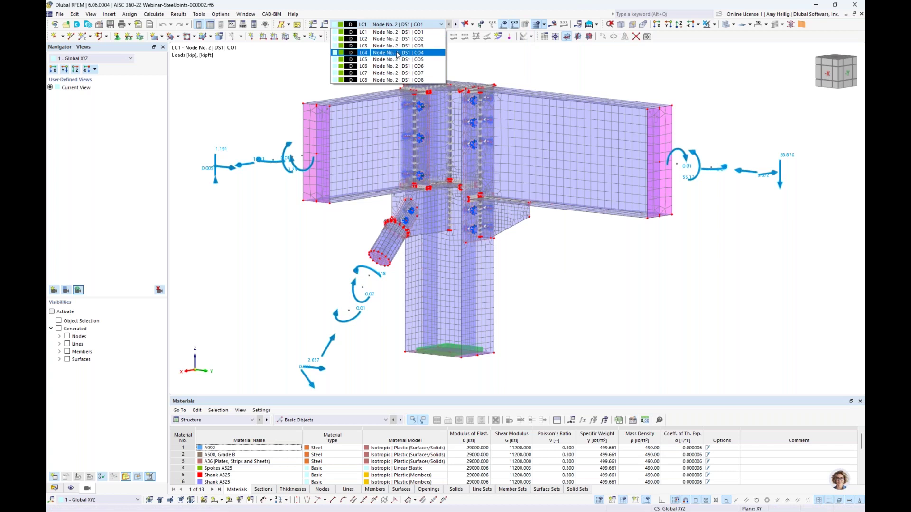
left_click(410, 33)
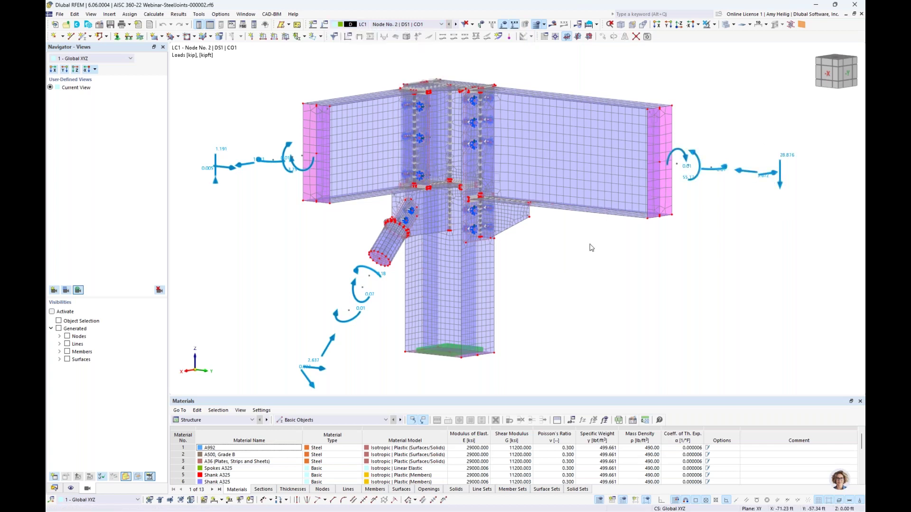
scroll(610, 246, "down", 1)
scroll(610, 246, "up", 1)
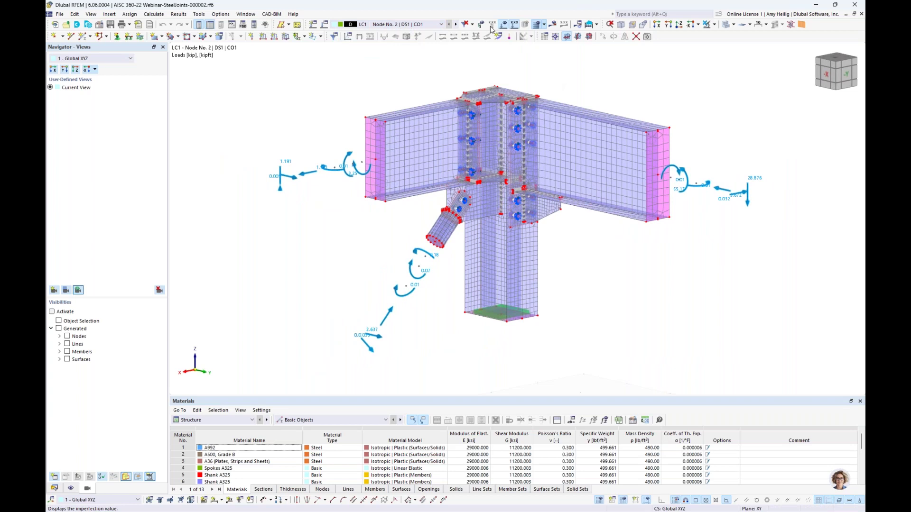
left_click(457, 24)
left_click(456, 25)
left_click(456, 25)
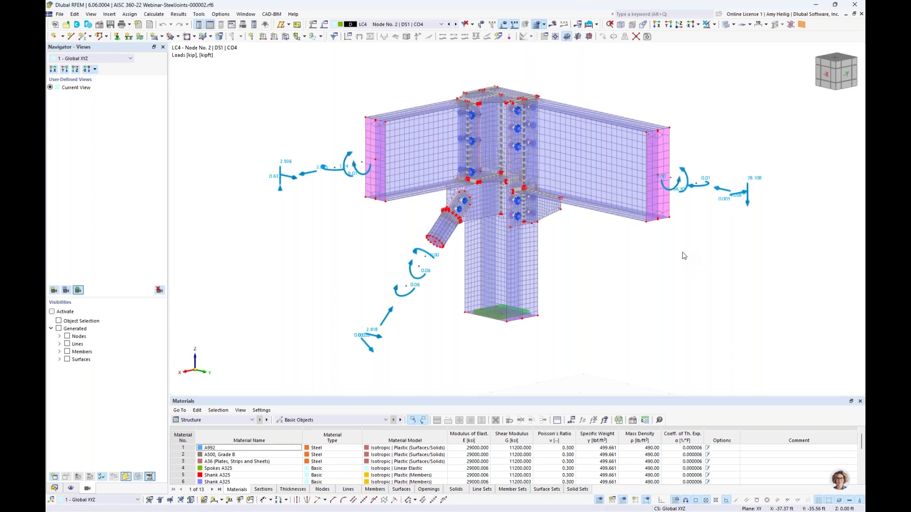
middle_click_drag(684, 256, 637, 277)
Return to the AISC 360-22 Joints FINISH.rf6 model and display the steel joint Buckling Analysis results in an enlarged table
left_click(245, 14)
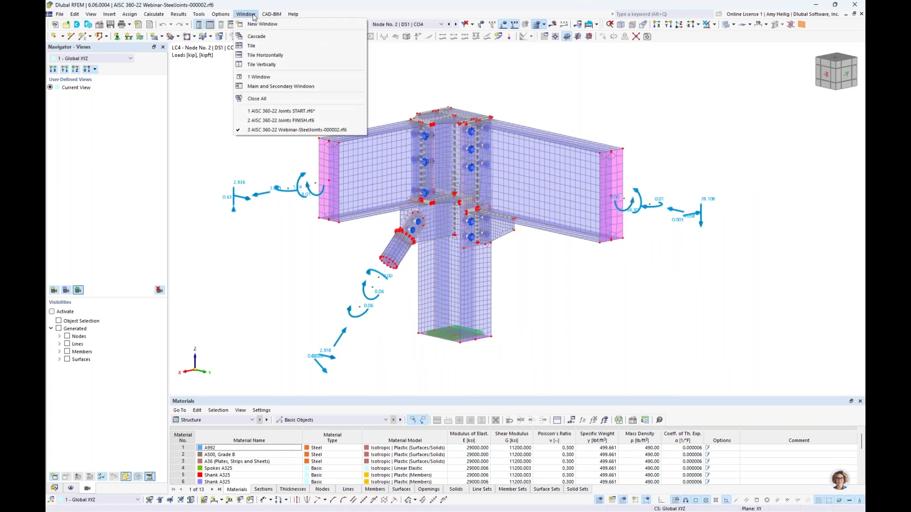
left_click(291, 121)
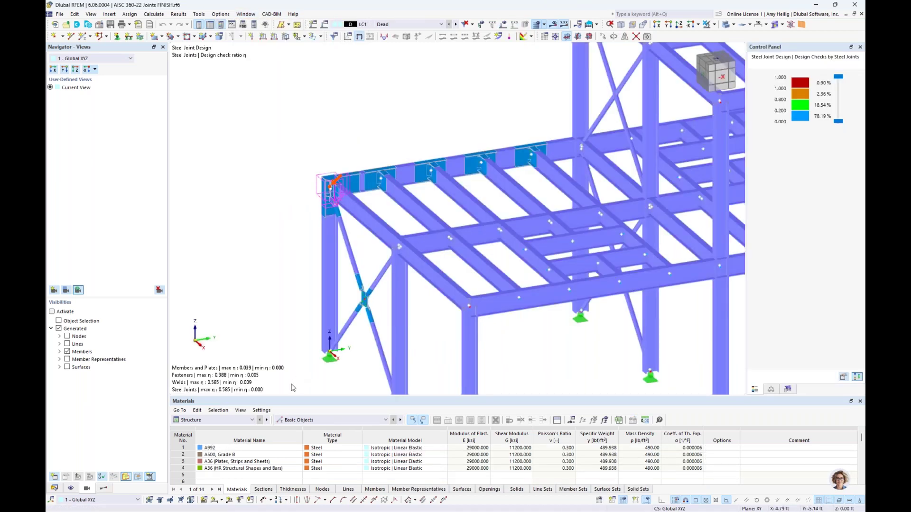
left_click_drag(300, 397, 312, 364)
left_click(213, 387)
left_click(218, 448)
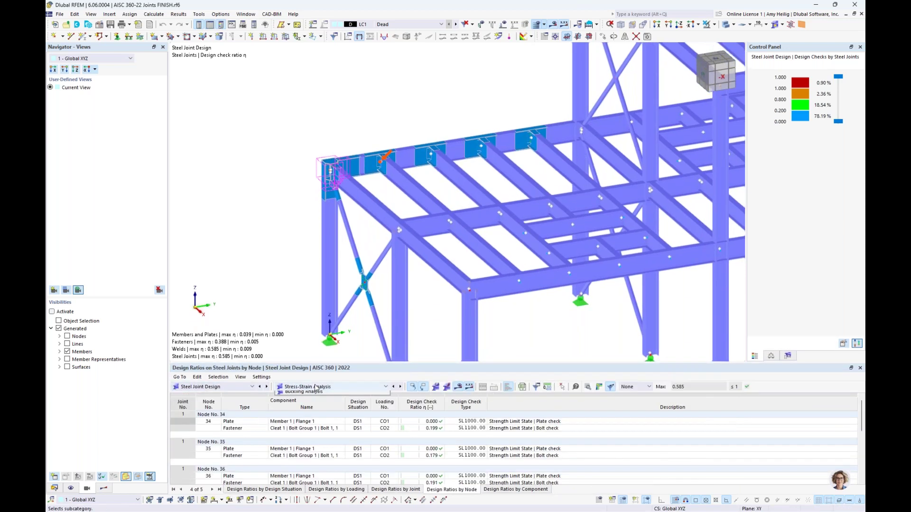
left_click(315, 387)
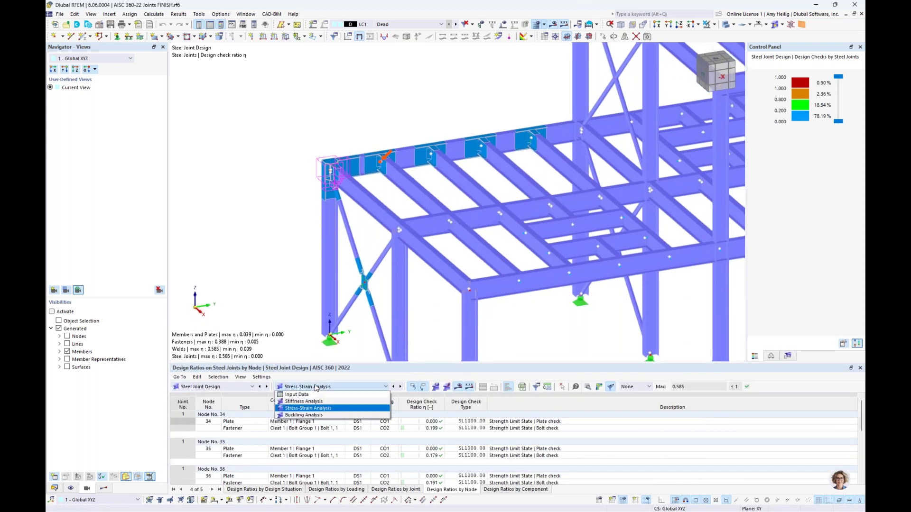
left_click(314, 416)
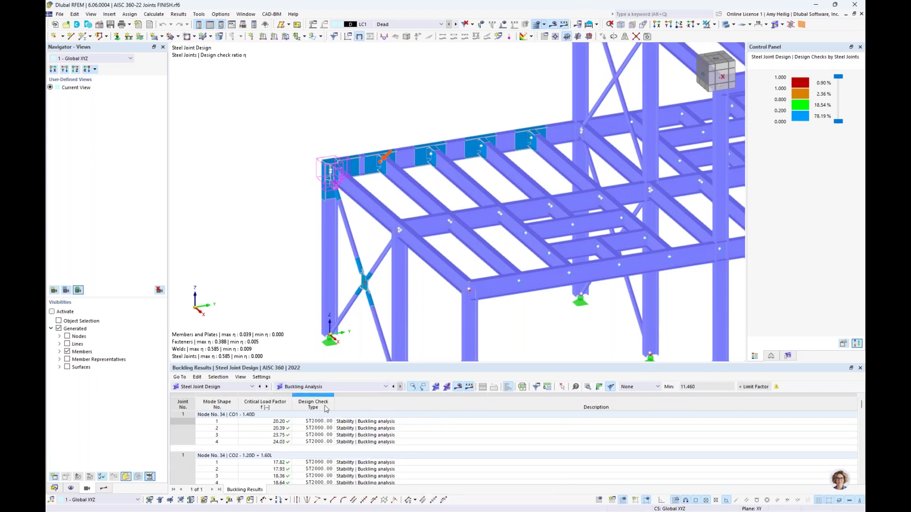
left_click_drag(416, 362, 416, 302)
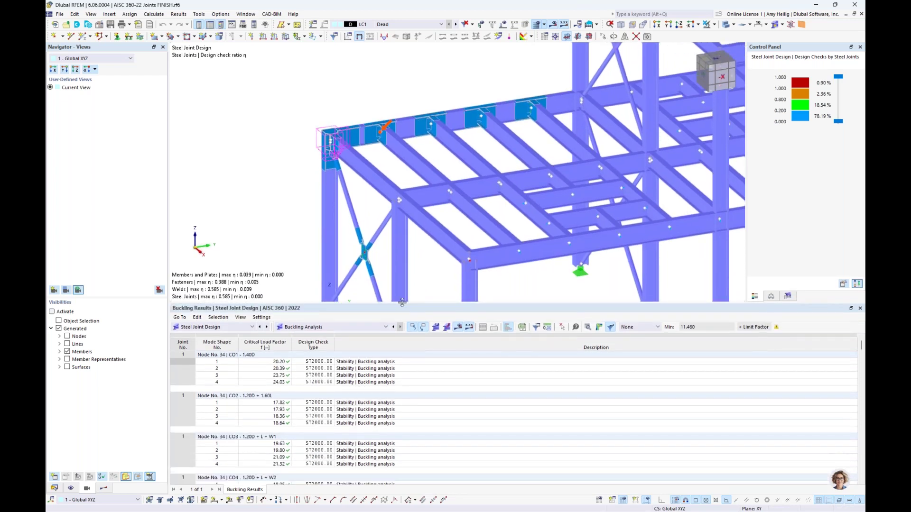
Review node 34's critical load factors for CO1 and CO2, and show CO2's first buckling mode shape in the steel joint
left_click(280, 362)
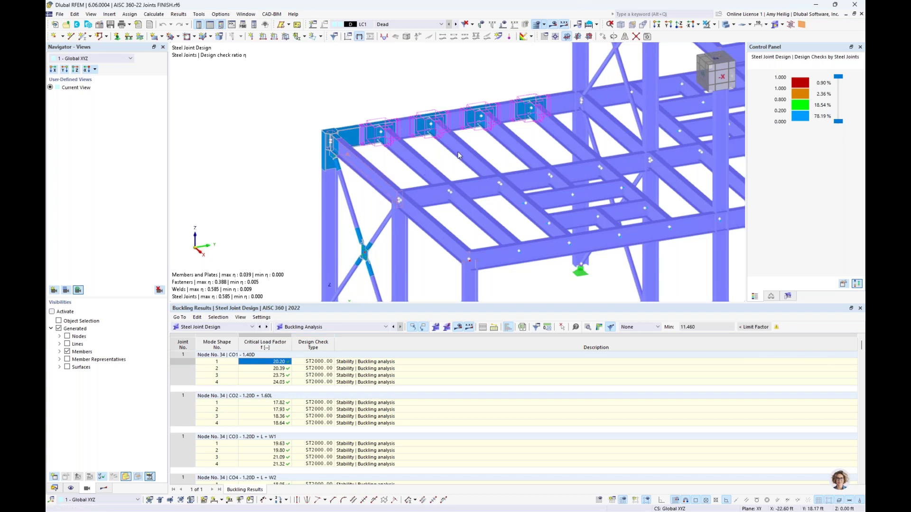
left_click(274, 403)
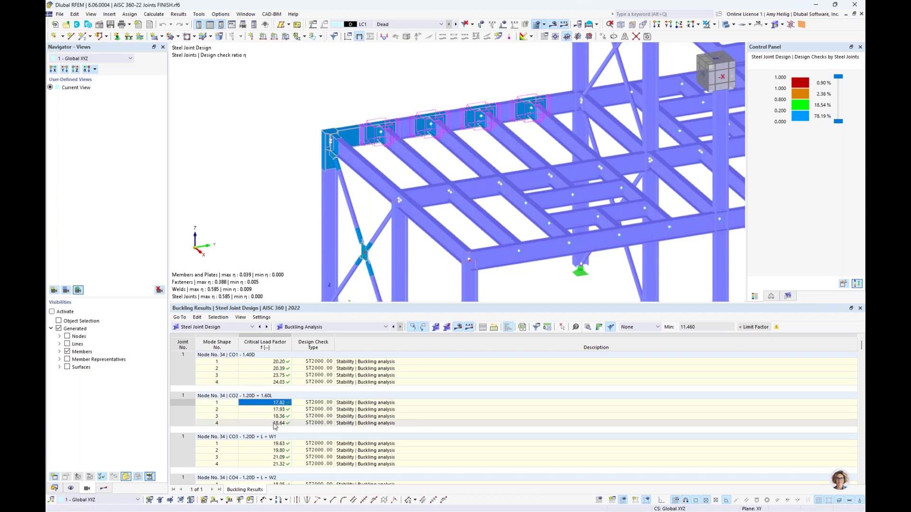
left_click(599, 329)
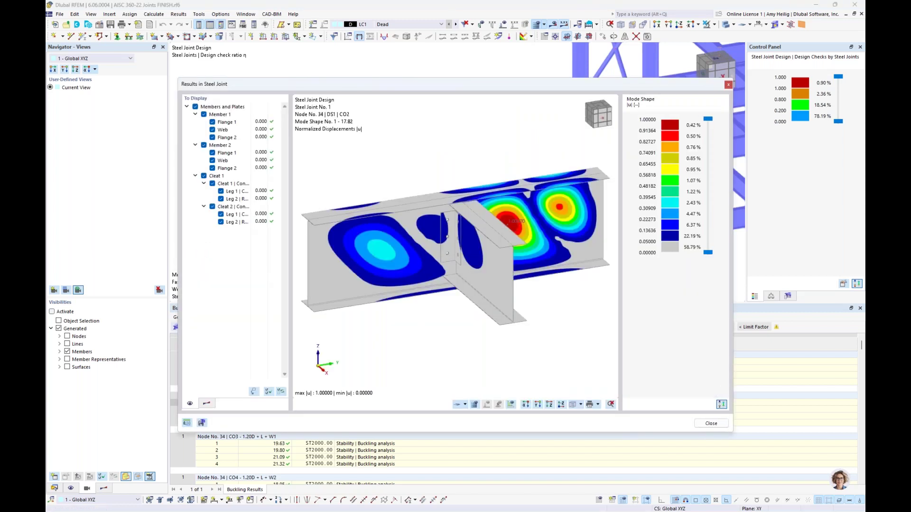
middle_click_drag(581, 321, 411, 266, "ctrl")
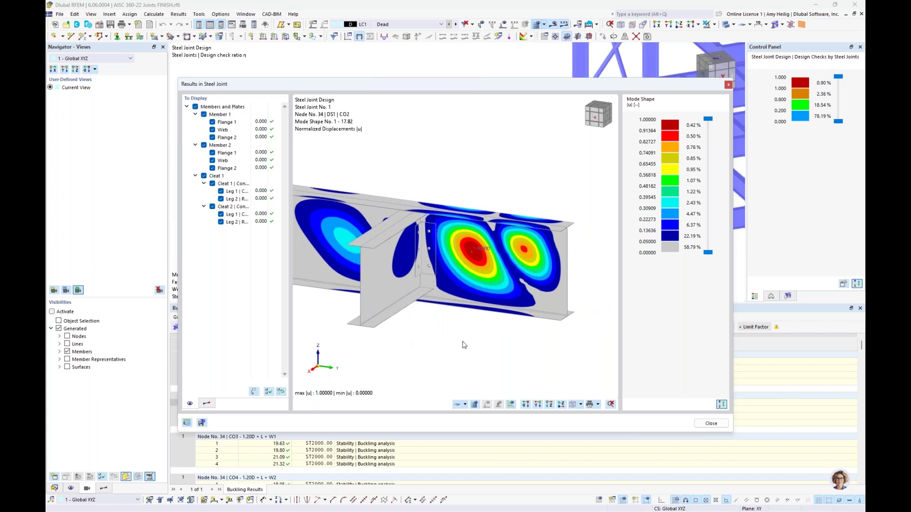
Set the mode shape's display factor to 0.10, examine the deformed joint from several angles, and close the results
left_click(206, 404)
left_click(272, 106)
type("0.1")
key("Return")
middle_click_drag(530, 183, 490, 246, "ctrl")
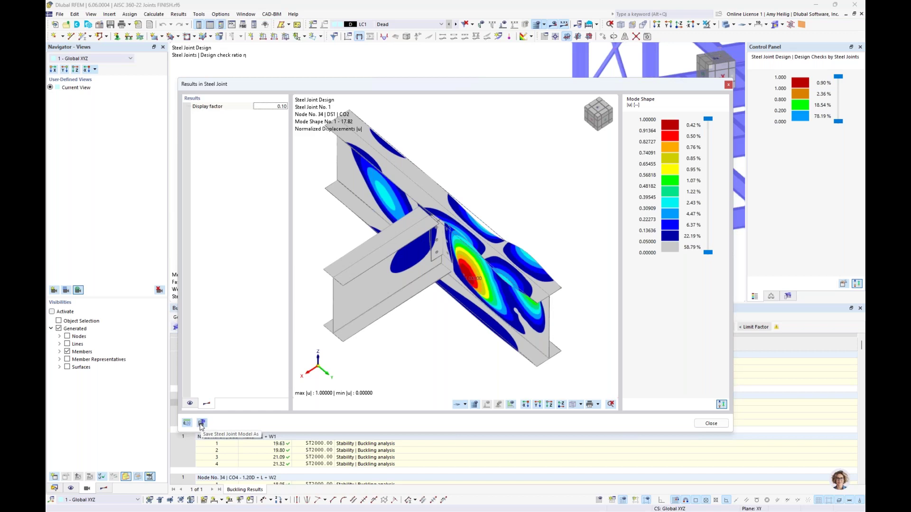
middle_click_drag(443, 326, 476, 284, "ctrl")
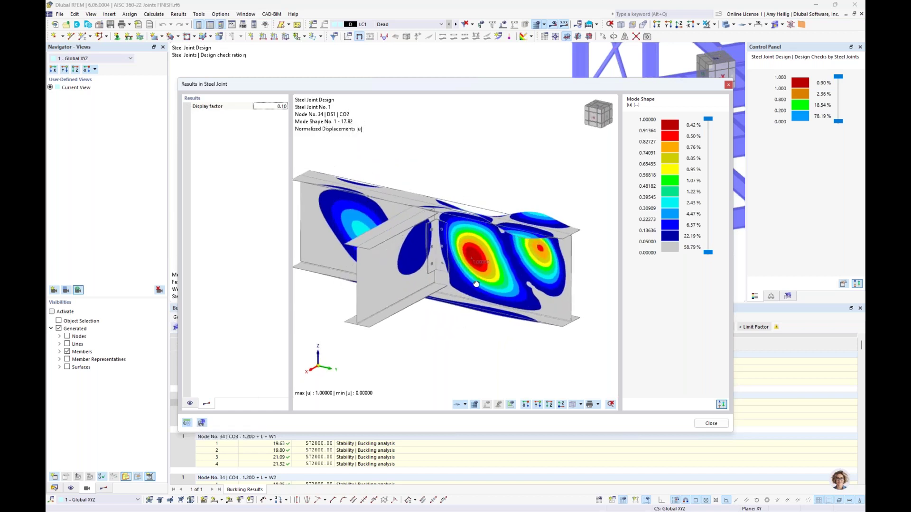
left_click(709, 425)
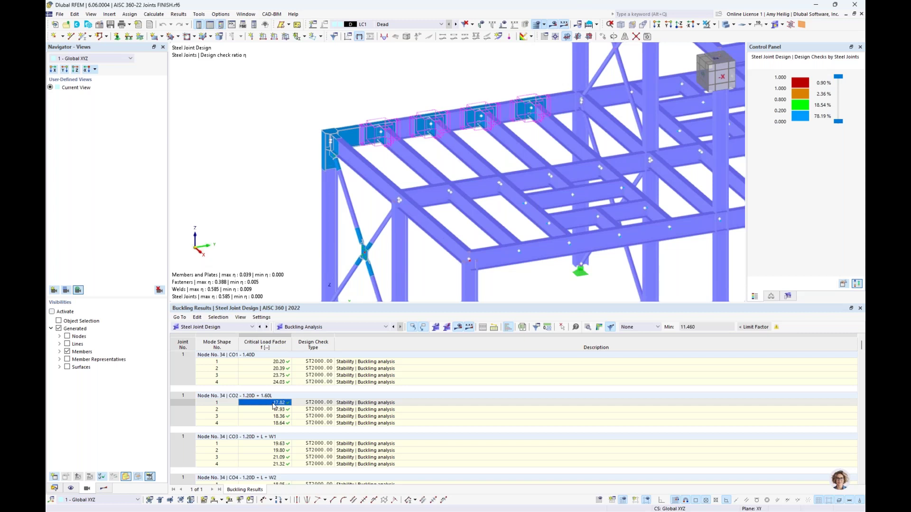
Display the Stiffness Analysis results for node 2 and examine Member 2's positive rotational stiffness together with its beam connection in the model
left_click(310, 327)
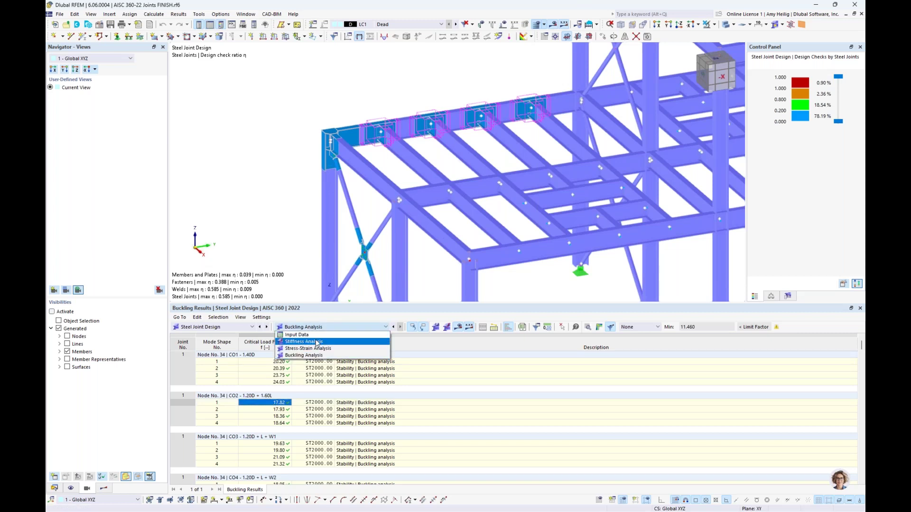
left_click(318, 342)
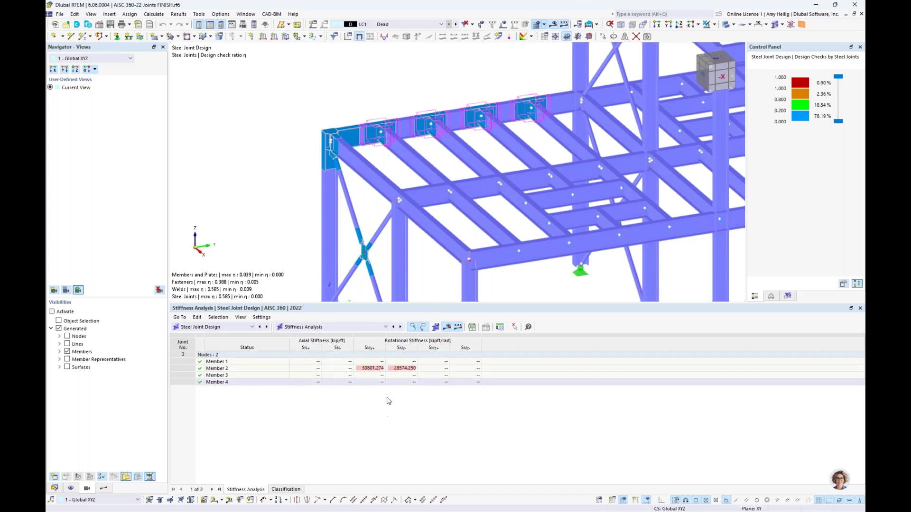
left_click(375, 368)
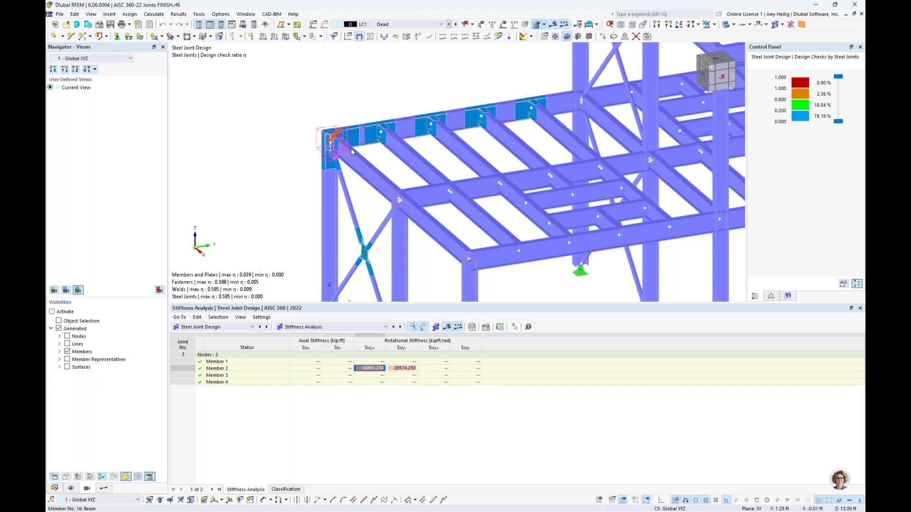
scroll(383, 152, "up", 5)
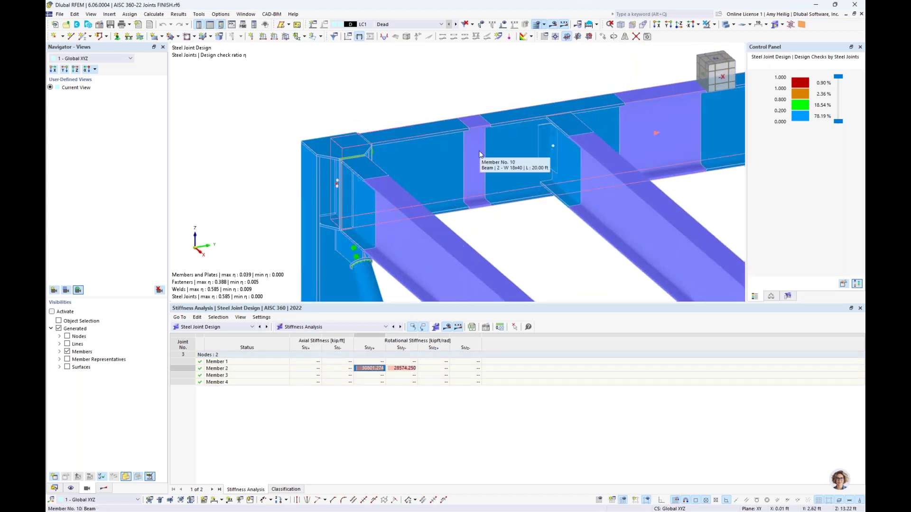
middle_click_drag(573, 248, 509, 213, "ctrl")
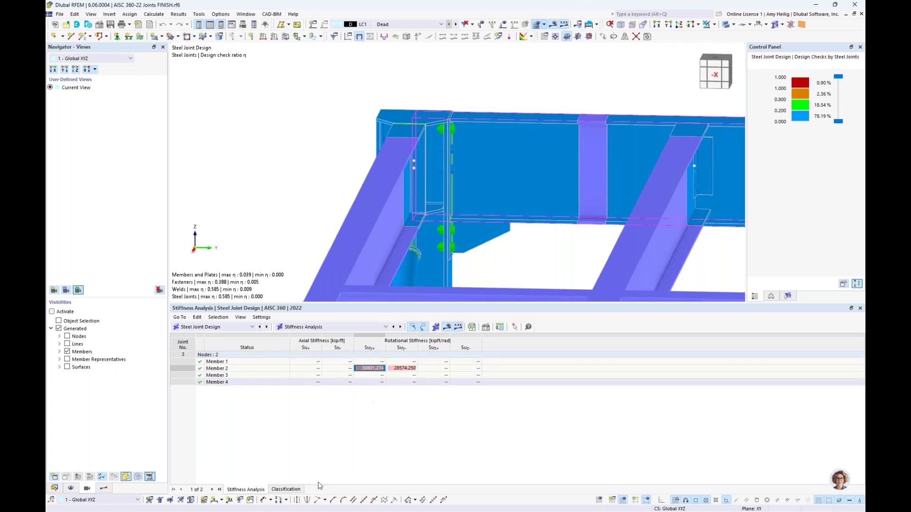
Check Member 2's stiffness classification at node 2, and return to its negative rotational stiffness in the Stiffness Analysis results
left_click(286, 489)
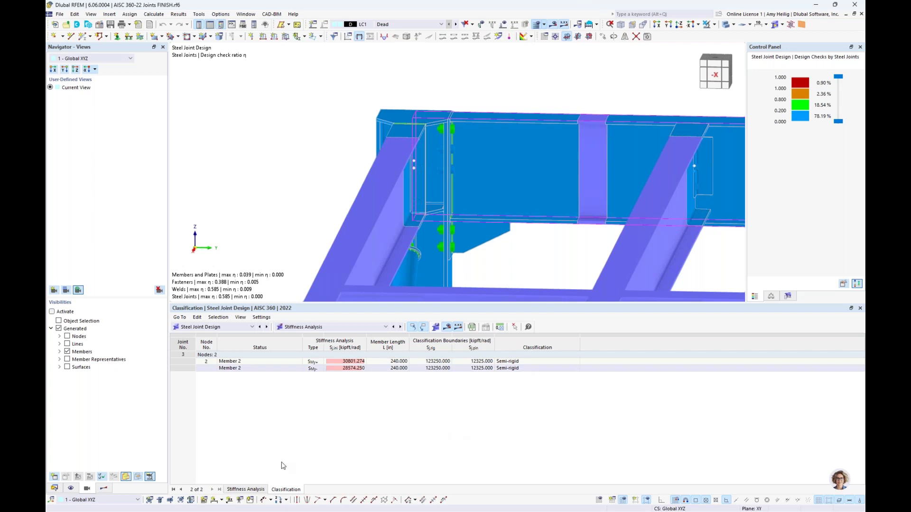
left_click(253, 490)
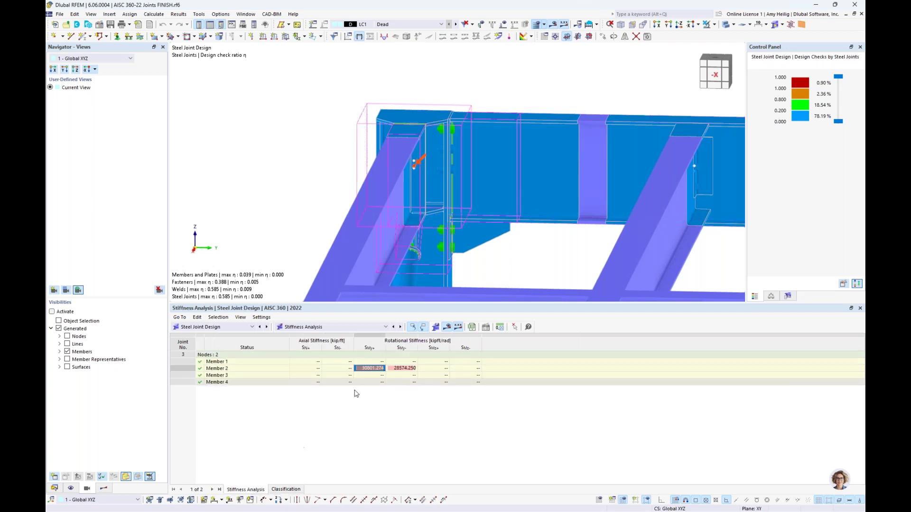
left_click(407, 368)
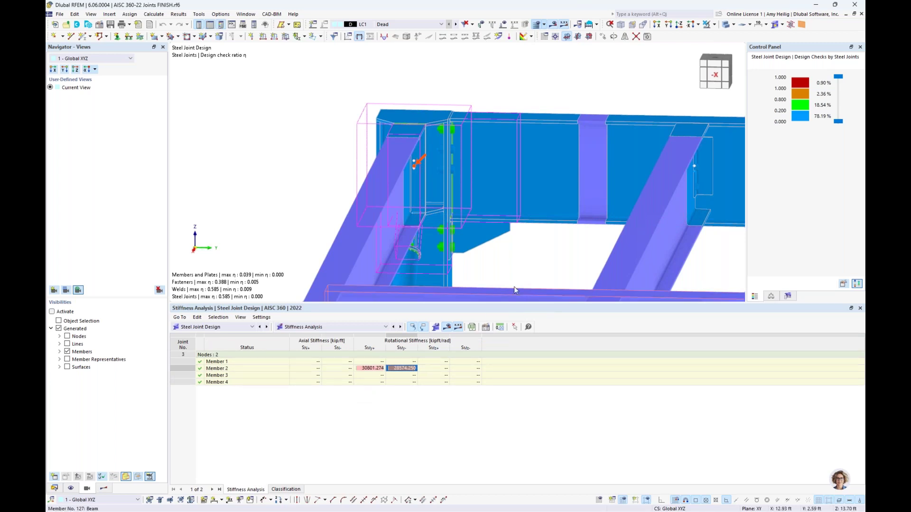
Turn off the joint model display for the whole structure by choosing No Joint Model
scroll(503, 261, "down", 3)
middle_click_drag(549, 259, 393, 187)
scroll(389, 190, "down", 3)
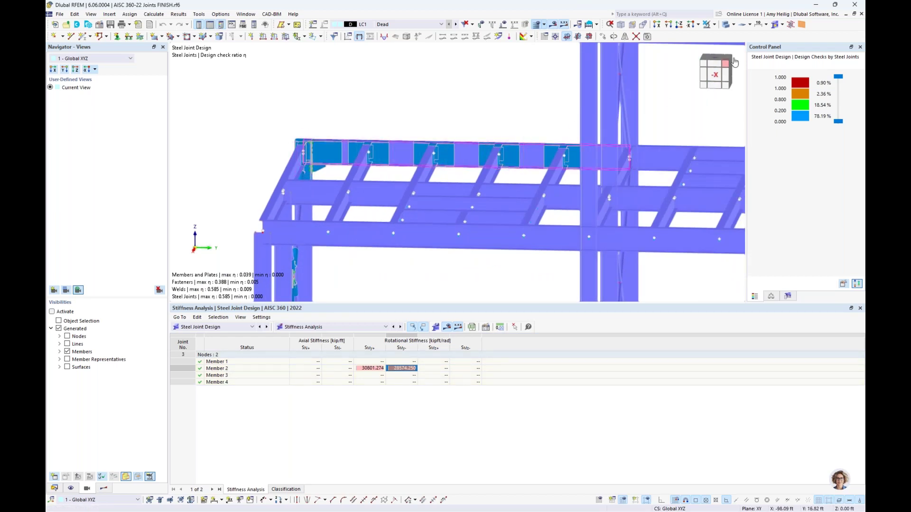
left_click(782, 26)
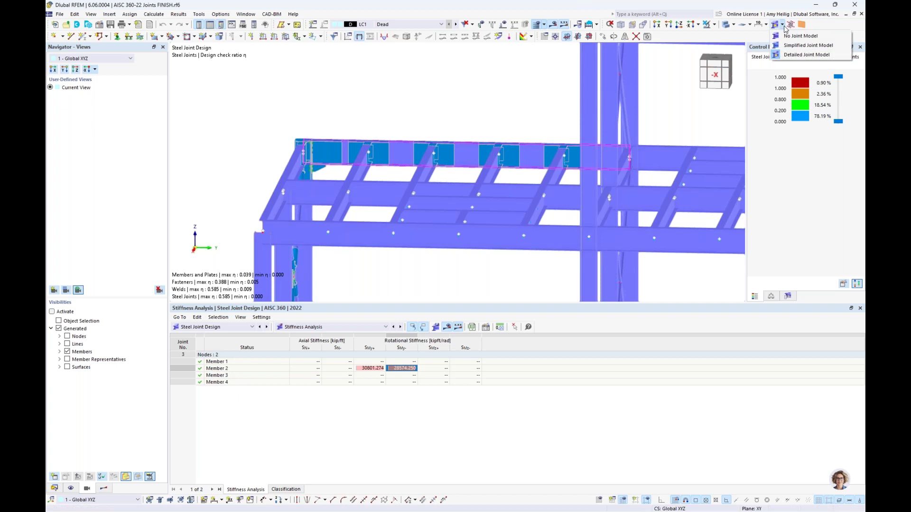
left_click(801, 36)
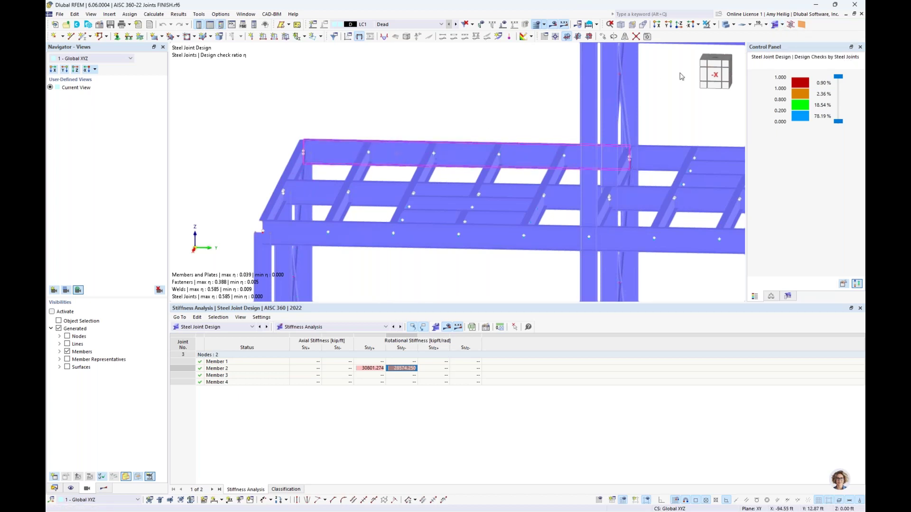
Display the model as a wireframe and limit visibility to the selected beam and its related objects
left_click(734, 25)
left_click(750, 36)
left_click(714, 25)
left_click(724, 38)
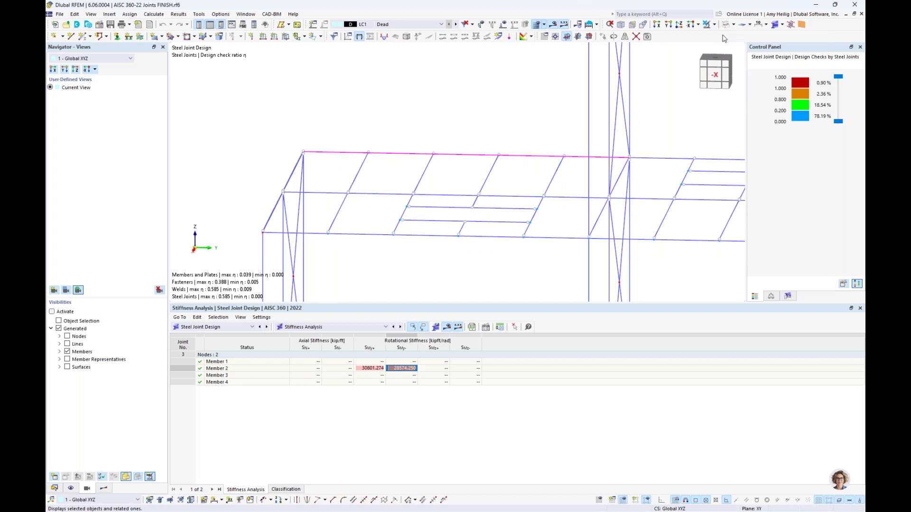
Show the hidden objects in the background around the isolated beam
right_click(463, 89)
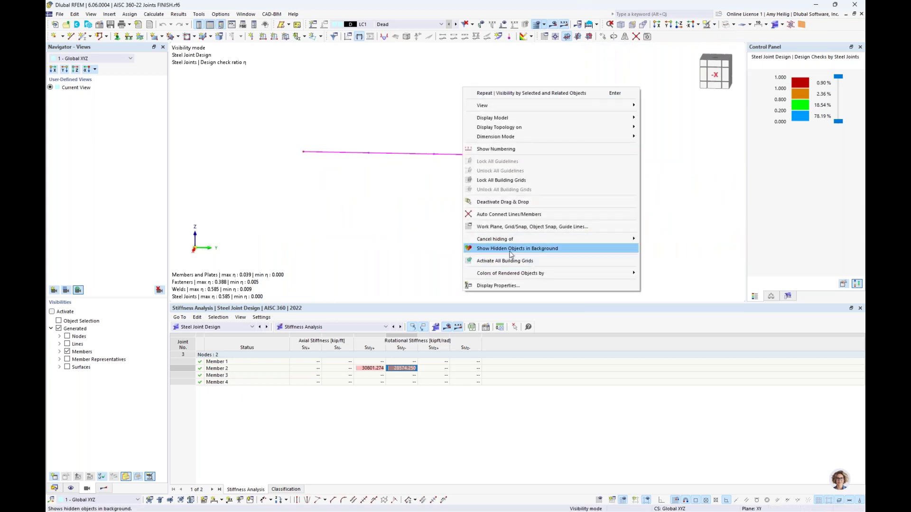
left_click(517, 249)
middle_click_drag(331, 192, 311, 202)
scroll(359, 206, "down", 2)
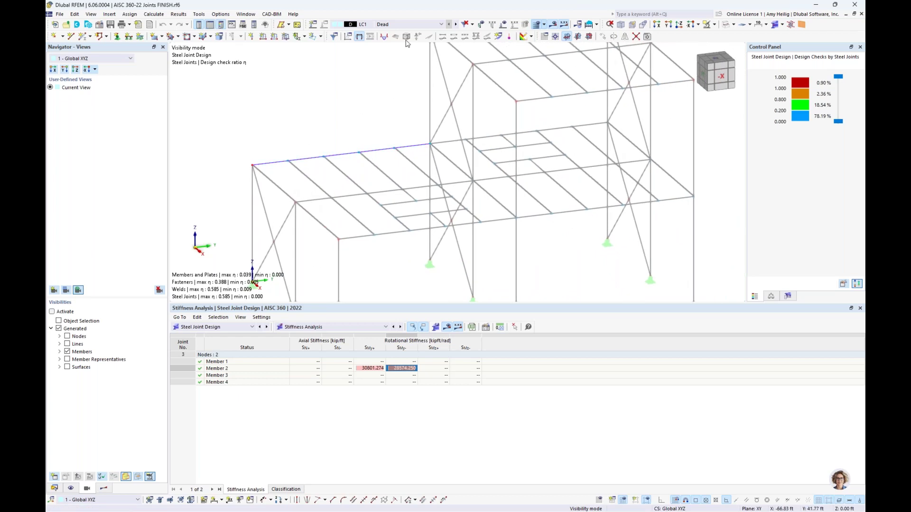
Display the Static Analysis member moments My for load combination CO2 on the isolated beam
left_click(408, 25)
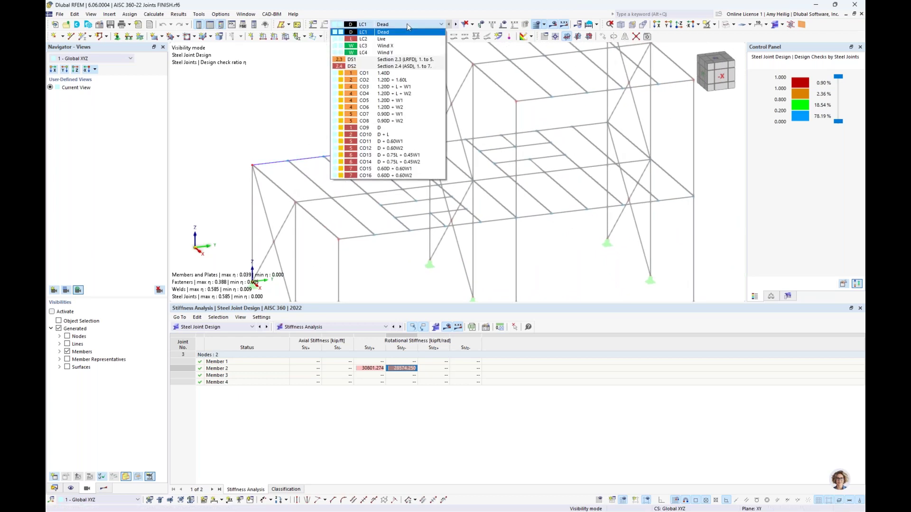
left_click(400, 80)
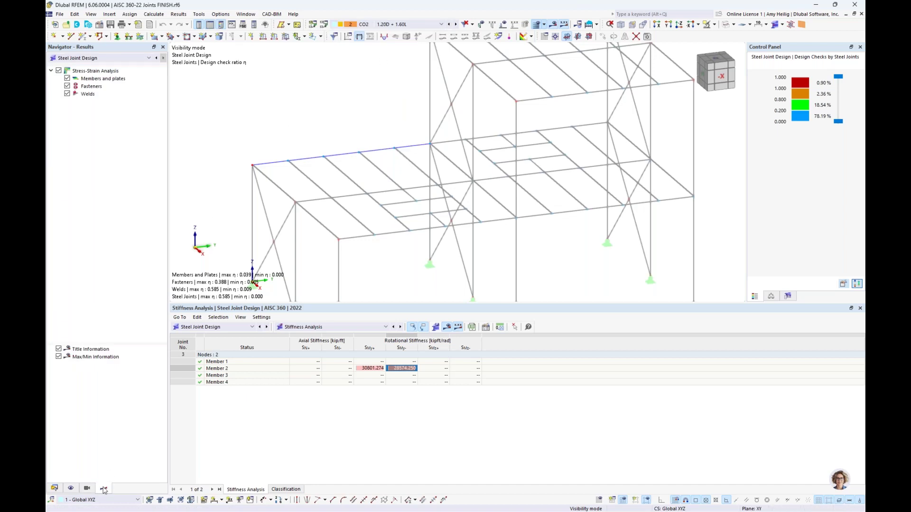
left_click(106, 59)
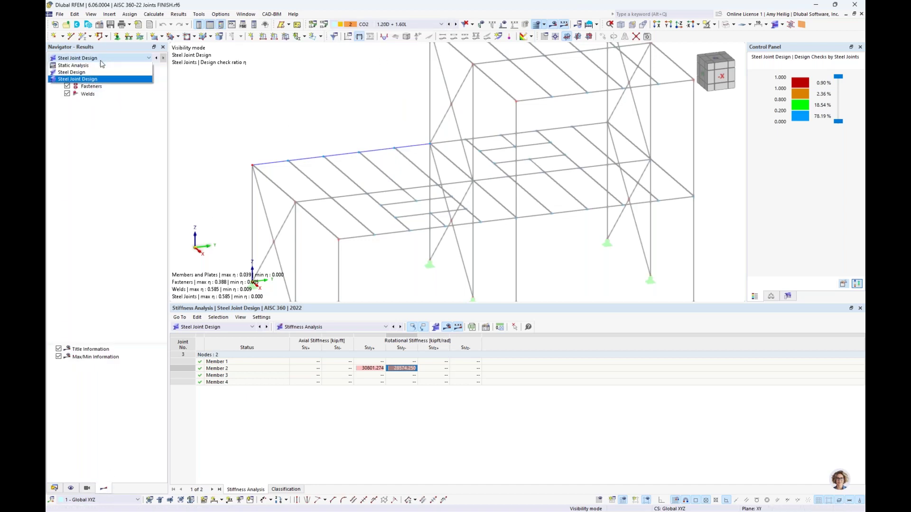
left_click(100, 66)
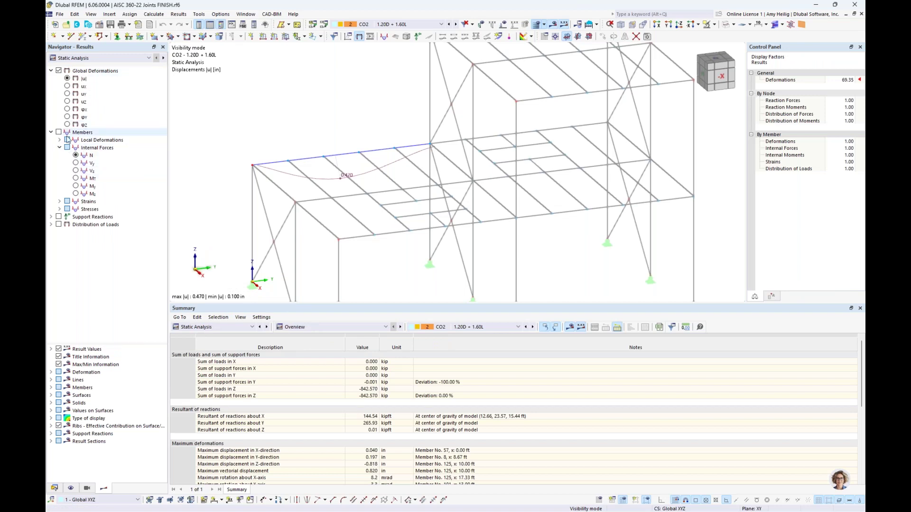
left_click(76, 186)
middle_click_drag(277, 143, 318, 155)
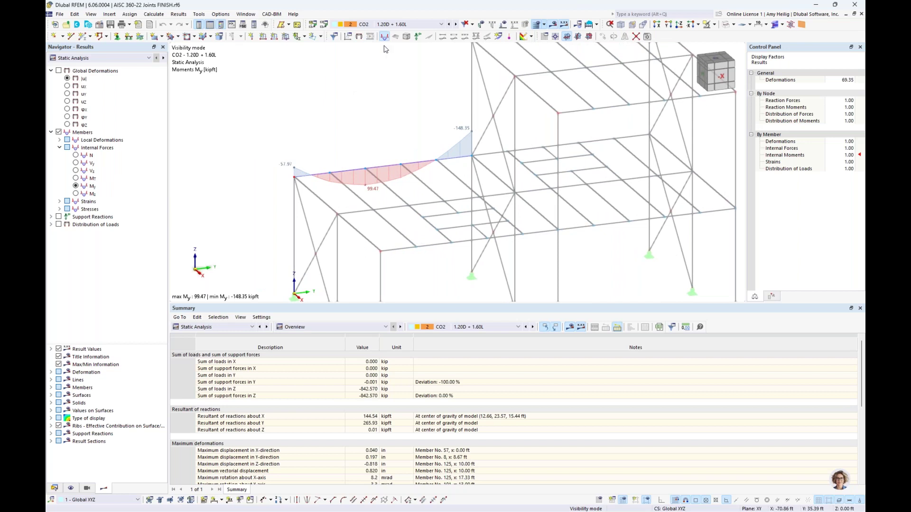
Compare the beam's My moment diagram across the load combinations from CO3 through CO6
left_click(456, 25)
left_click(456, 24)
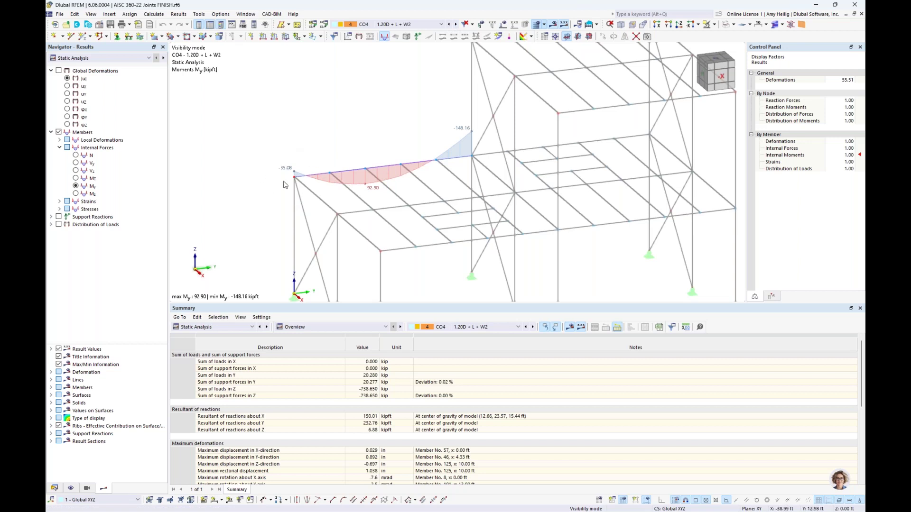
left_click(455, 25)
left_click(455, 26)
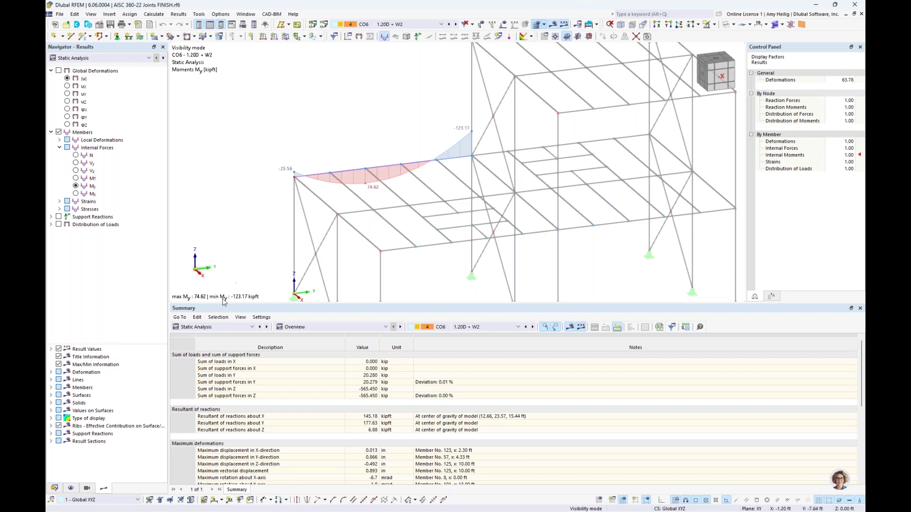
Return to the Steel Joint Design Stiffness Analysis results and select Member 2's negative rotational stiffness at node 2
left_click(209, 327)
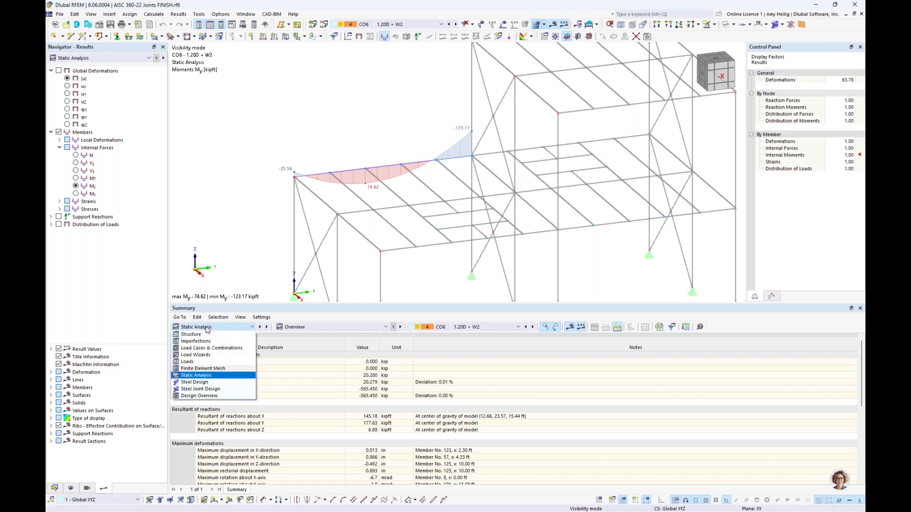
left_click(196, 389)
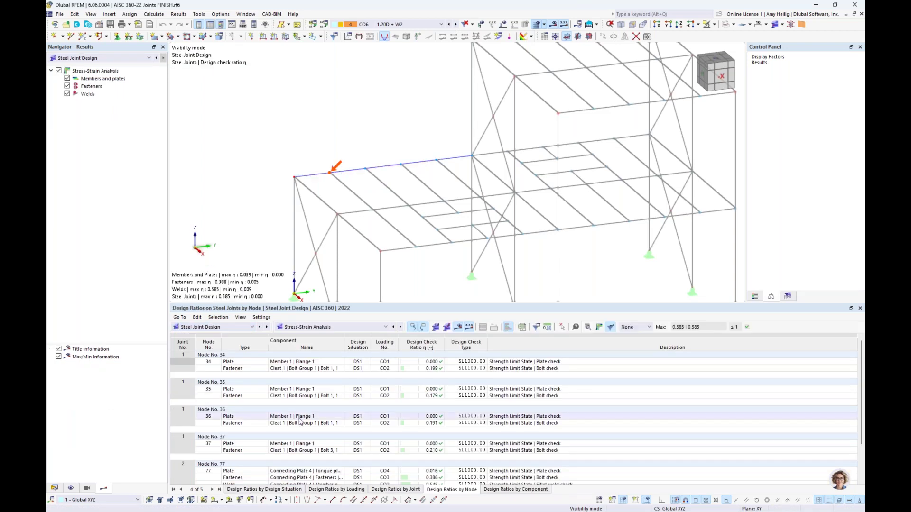
left_click(313, 327)
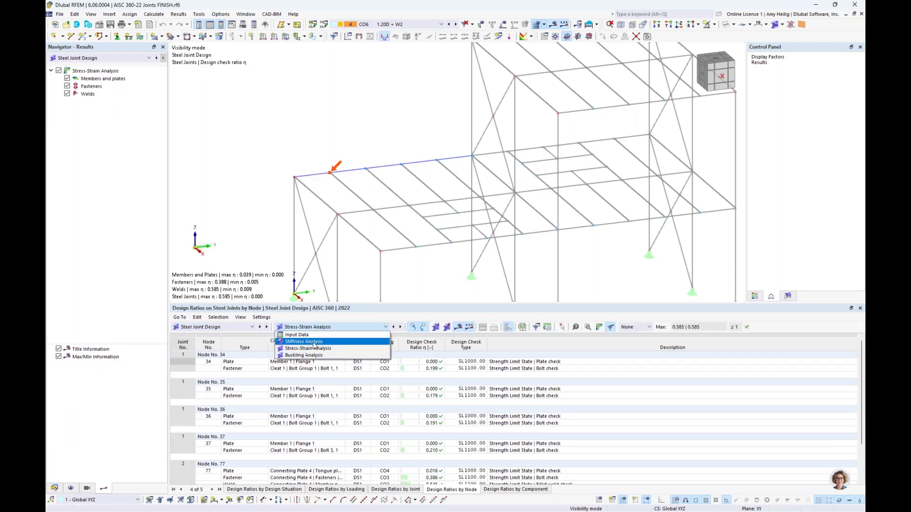
left_click(314, 342)
left_click(402, 370)
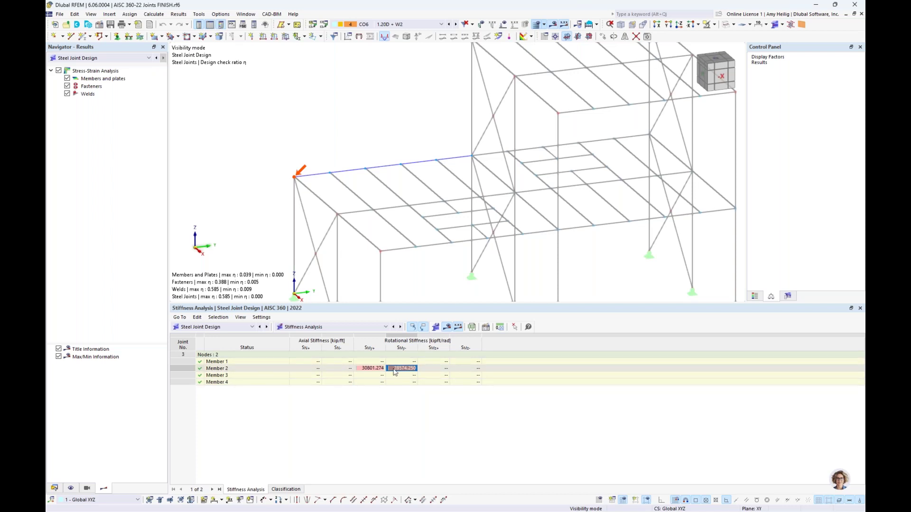
Open member 10, the beam starting at node 2, for editing and enable its hinge options
double_click(313, 178)
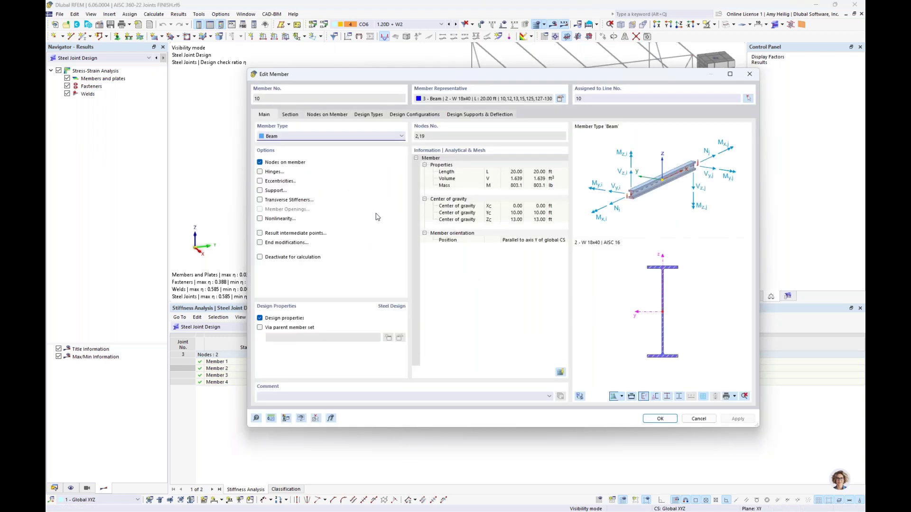
left_click_drag(361, 76, 358, 213)
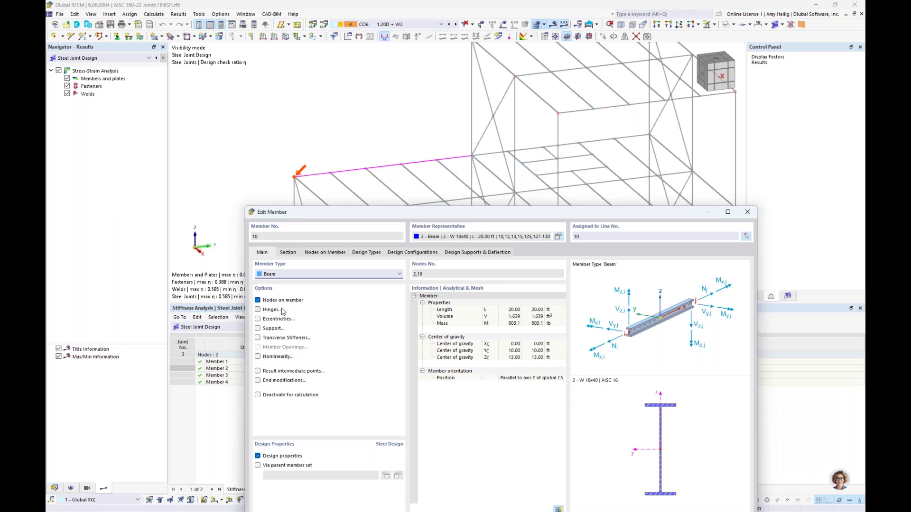
left_click(258, 310)
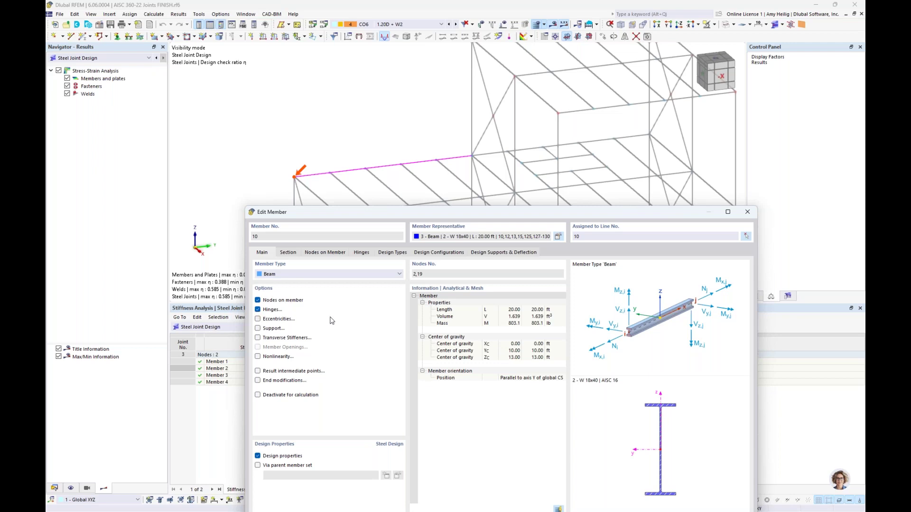
left_click(361, 253)
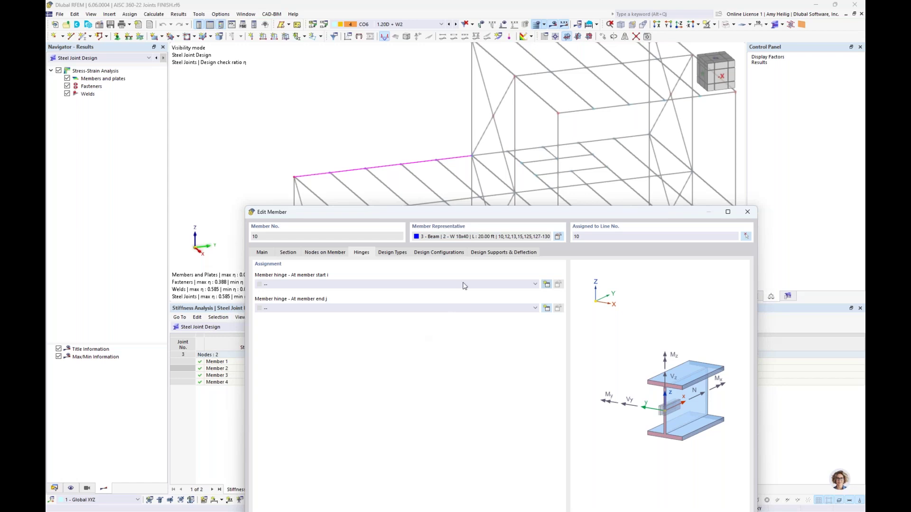
Create a member hinge at the beam's start with only the φy rotation released and a spring constant of 28574.3 kipft/rad
left_click(547, 285)
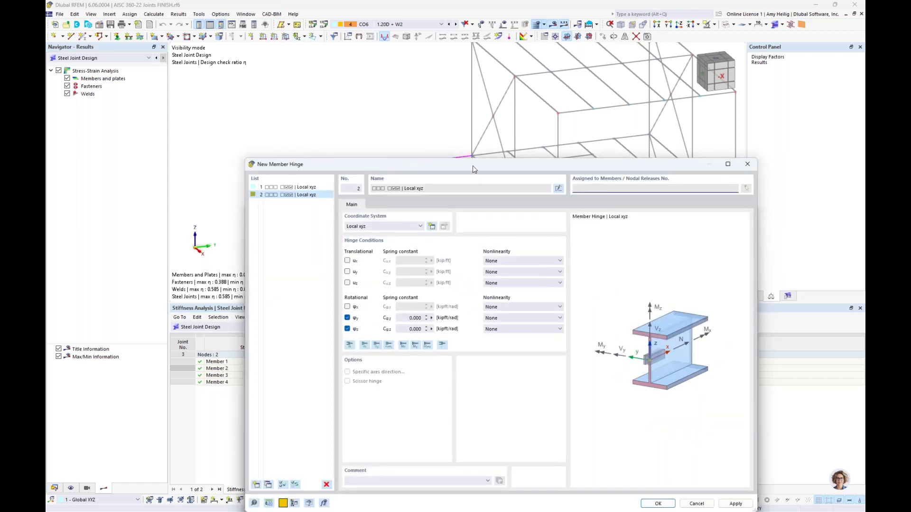
left_click_drag(473, 167, 471, 78)
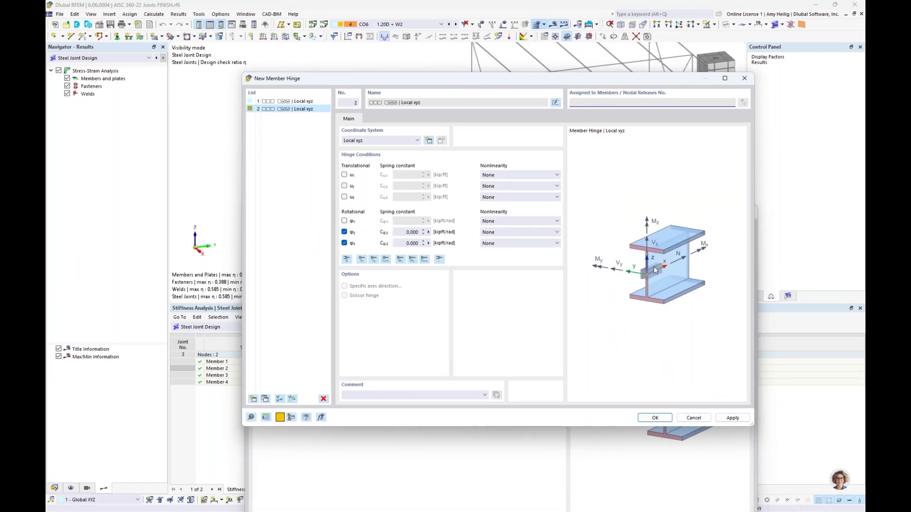
left_click(344, 244)
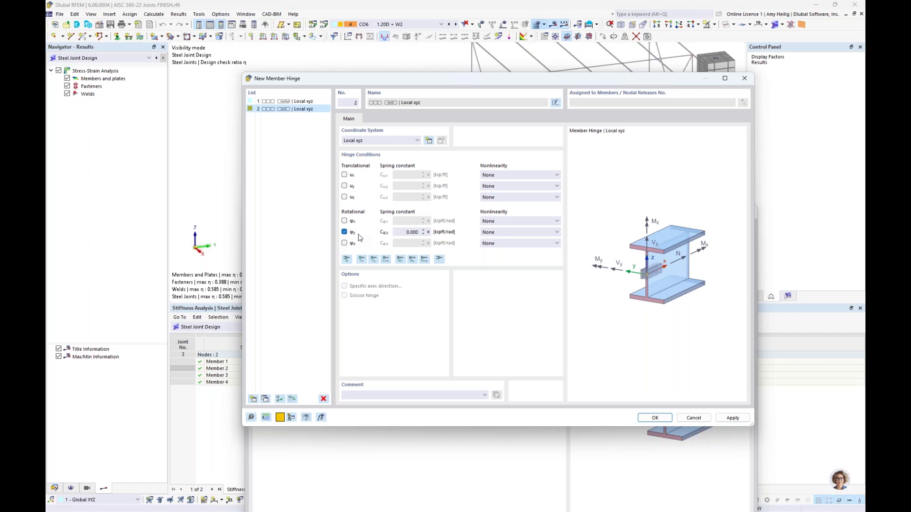
left_click(412, 232)
type("28574.250")
left_click(651, 418)
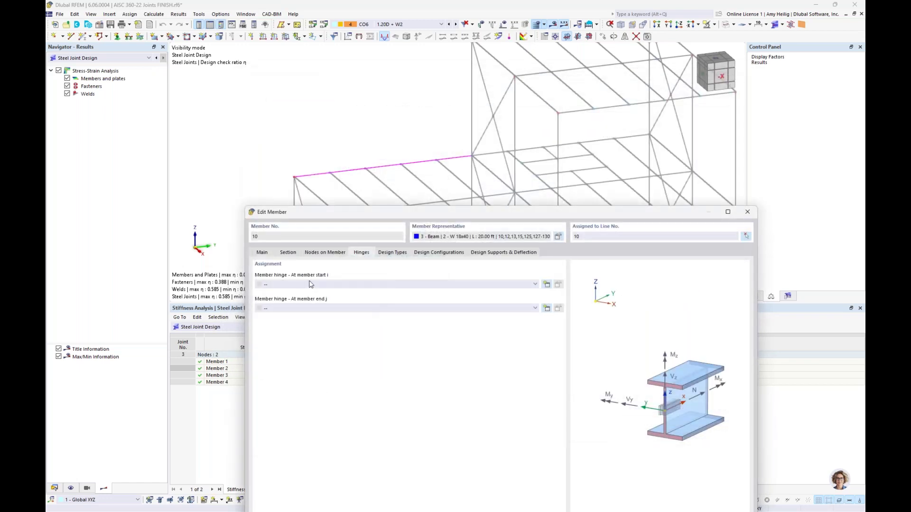
Apply the start hinge assignment to member 10 and accept the follow-up confirmation
left_click_drag(395, 216, 383, 72)
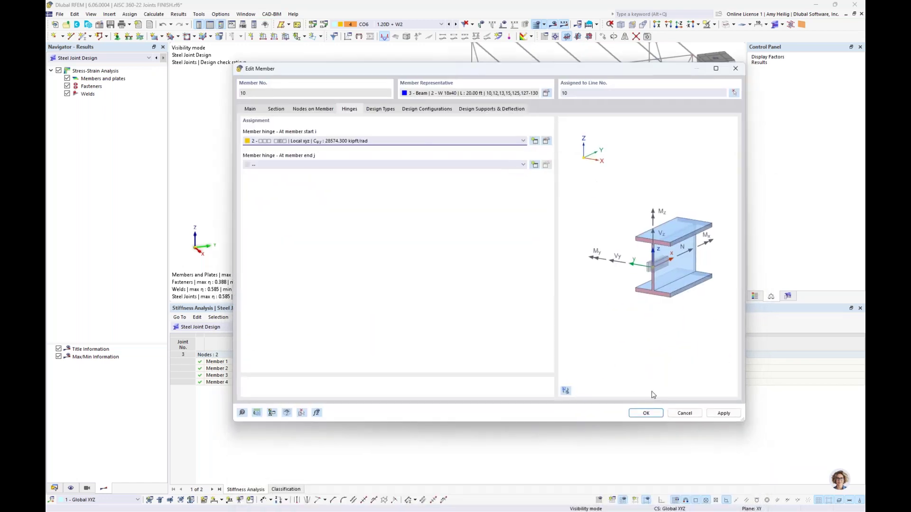
left_click(646, 412)
left_click(484, 297)
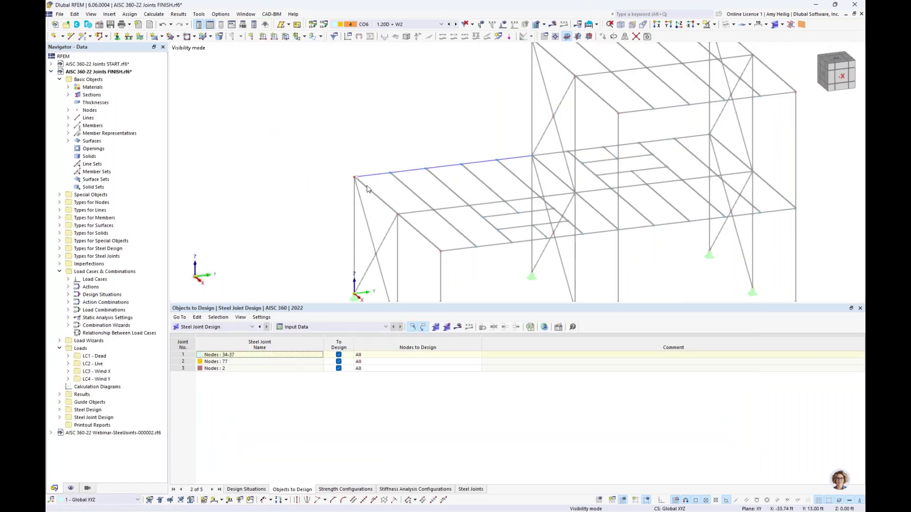
scroll(367, 189, "up", 2)
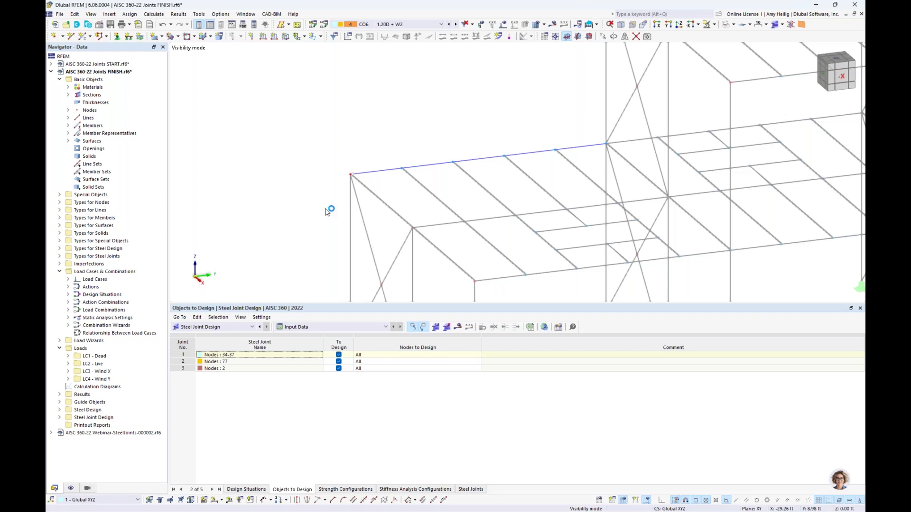
Switch to the PowerPoint slide show and advance to the slide "Steel Joints Add-on Future Developments"
key("super+Tab")
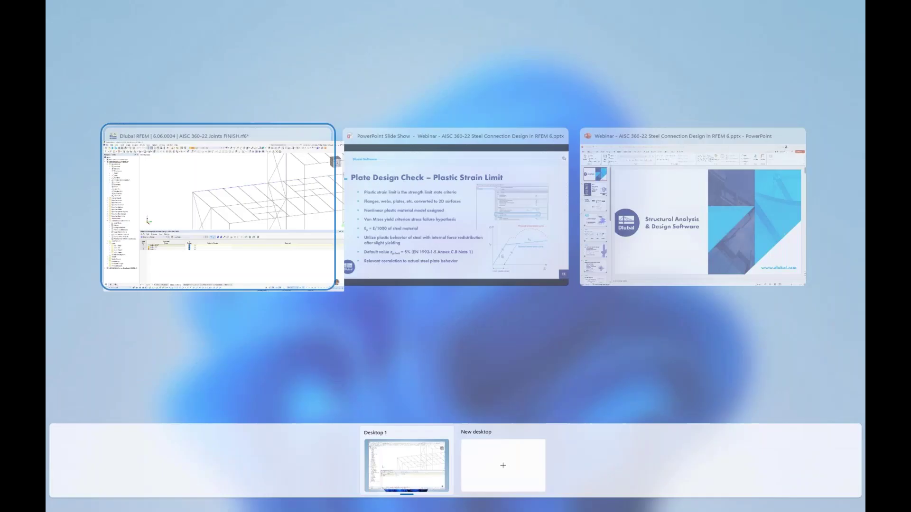
left_click(445, 219)
key("Right")
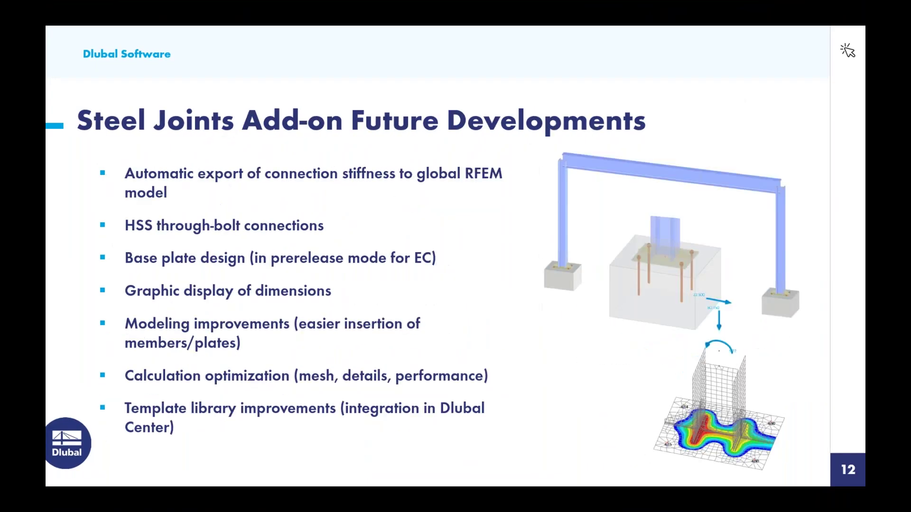